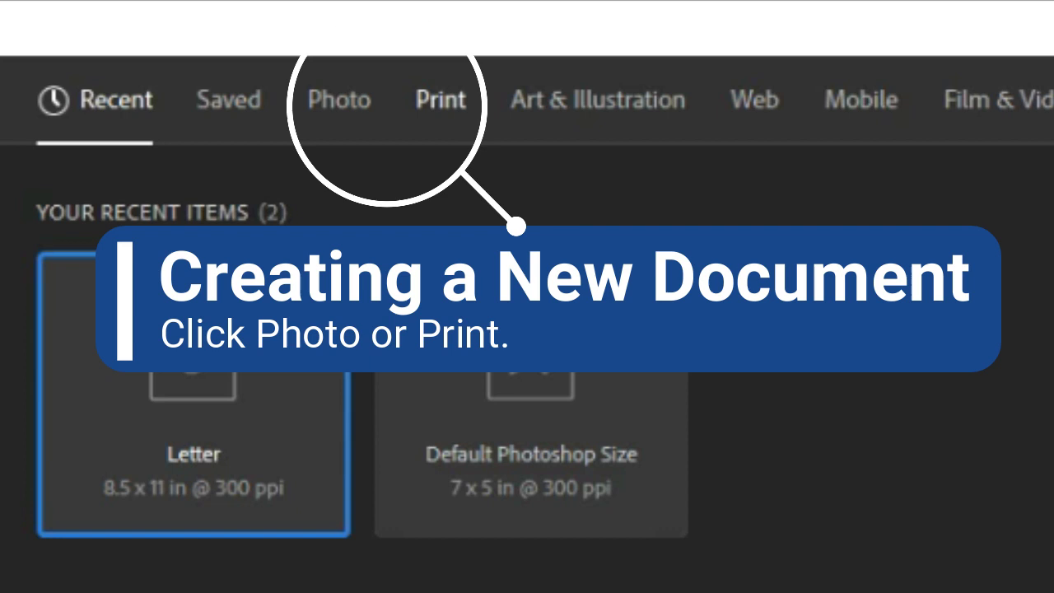
# - Create a blank 6 x 4 in, 300 ppi document from the Landscape, 4 x 6 photo preset
pyautogui.click(343, 101)
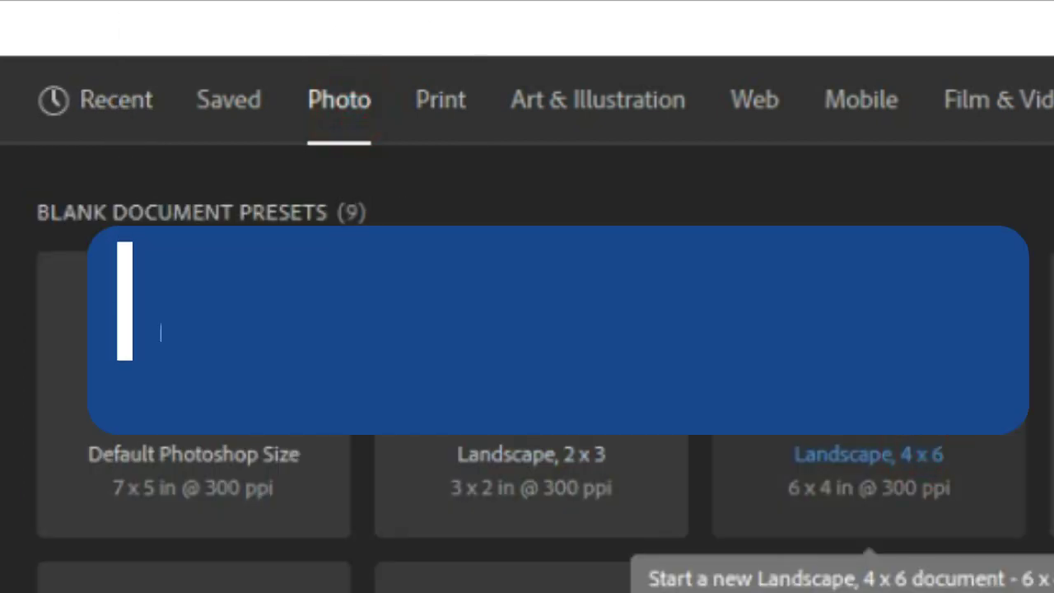
pyautogui.click(924, 451)
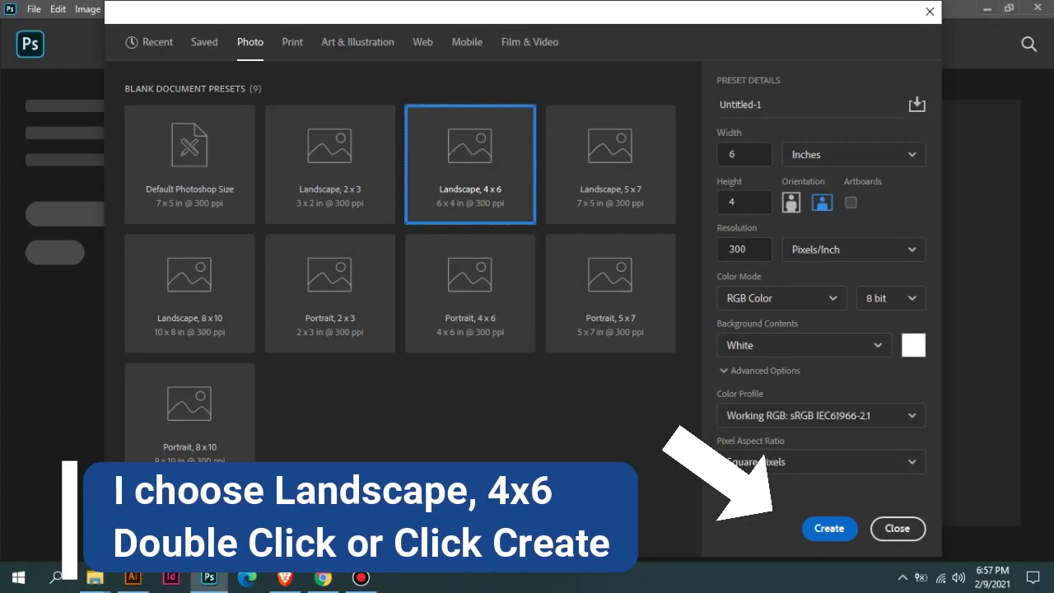
pyautogui.press('Return')
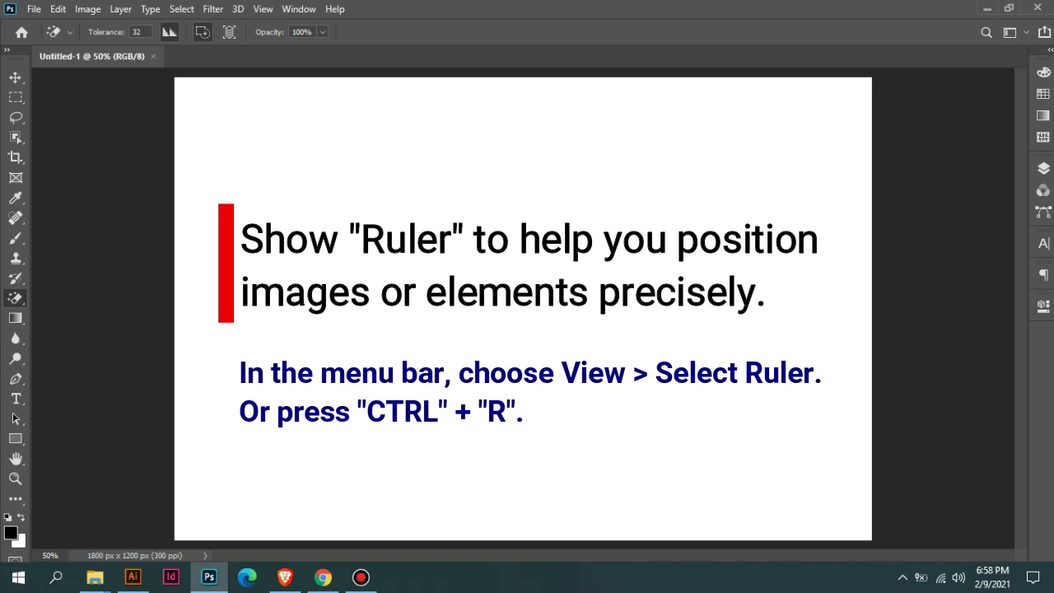
# - Show the rulers and set their units to inches
pyautogui.click(263, 8)
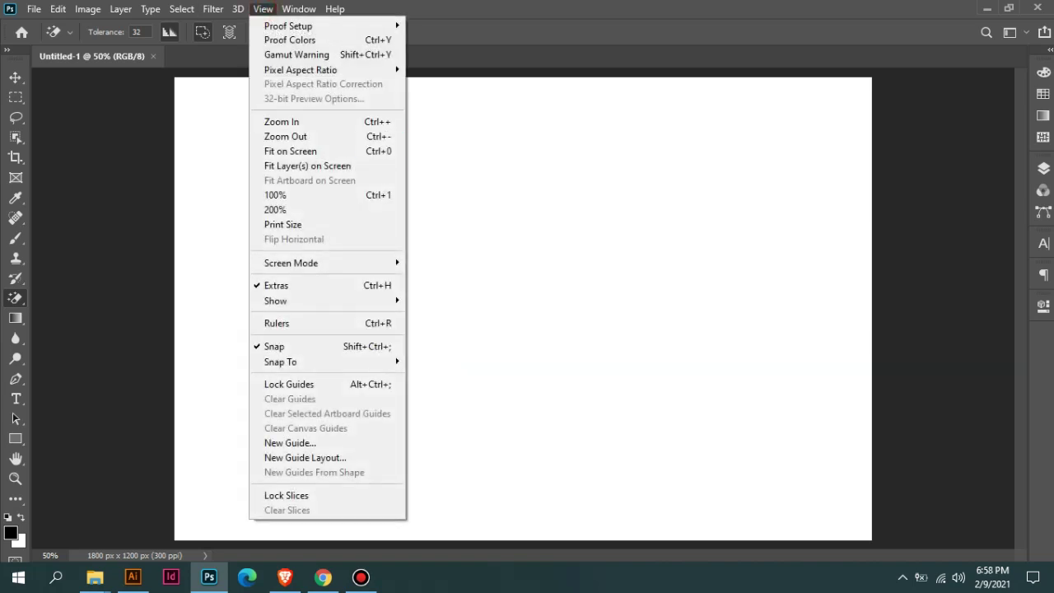
pyautogui.click(277, 323)
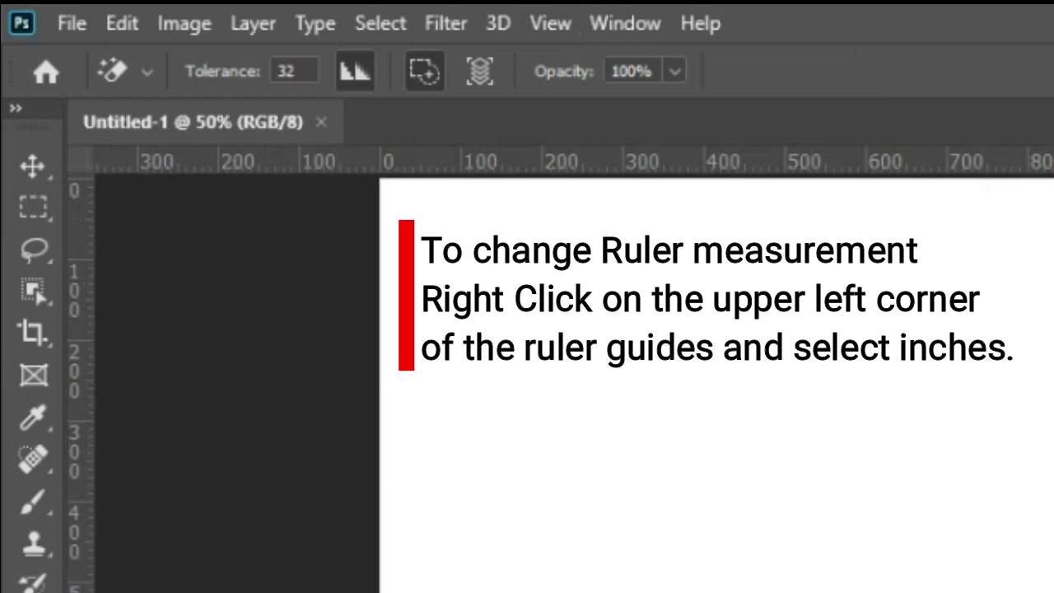
pyautogui.rightClick(109, 160)
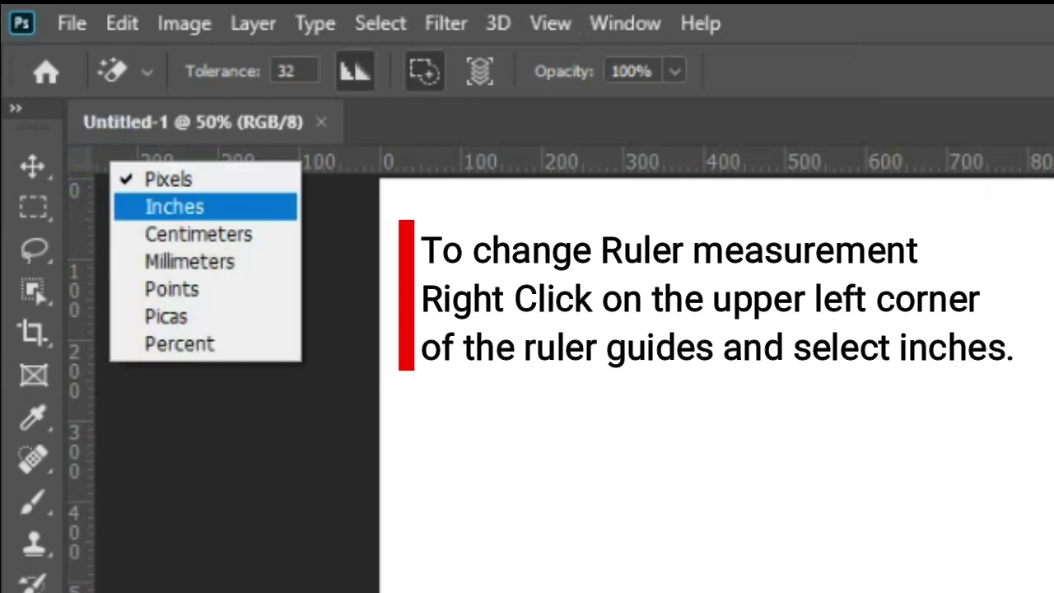
pyautogui.click(188, 206)
# - Drag a vertical guide to the 3-inch mark at the canvas centre
pyautogui.click(33, 166)
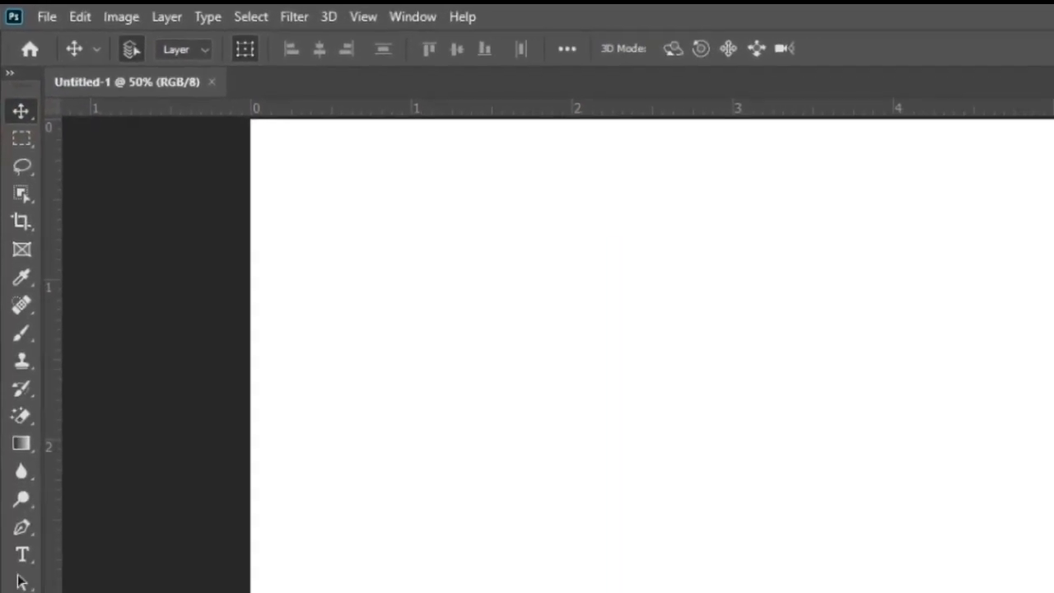
pyautogui.moveTo(37, 212); pyautogui.dragTo(214, 163)
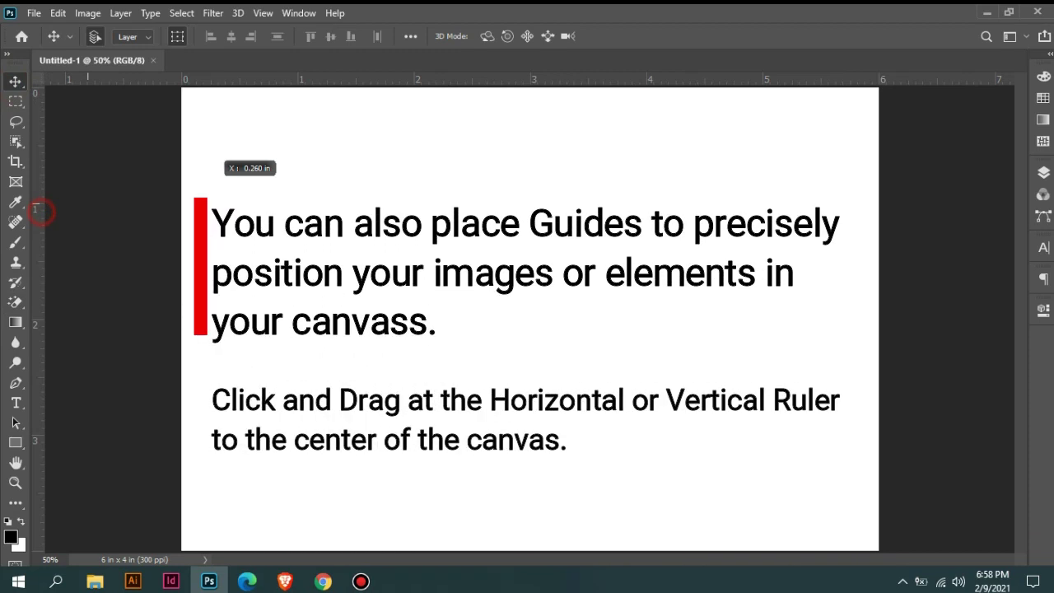
pyautogui.moveTo(215, 163); pyautogui.dragTo(530, 140)
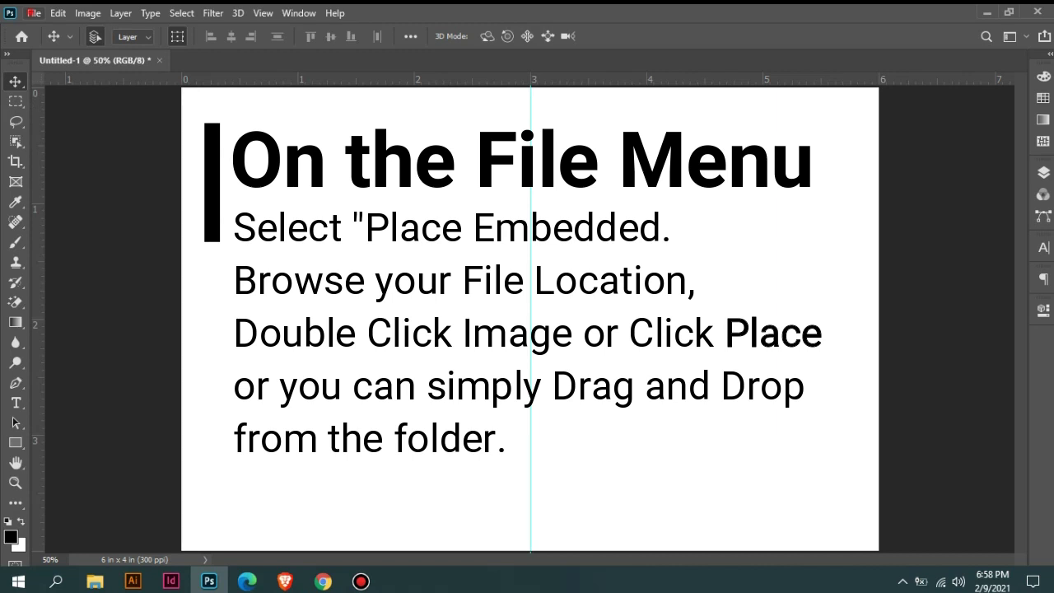
# - Place Embedded the red-dress baby photo from Documents > Mary Christening > Mary Christening
pyautogui.click(33, 14)
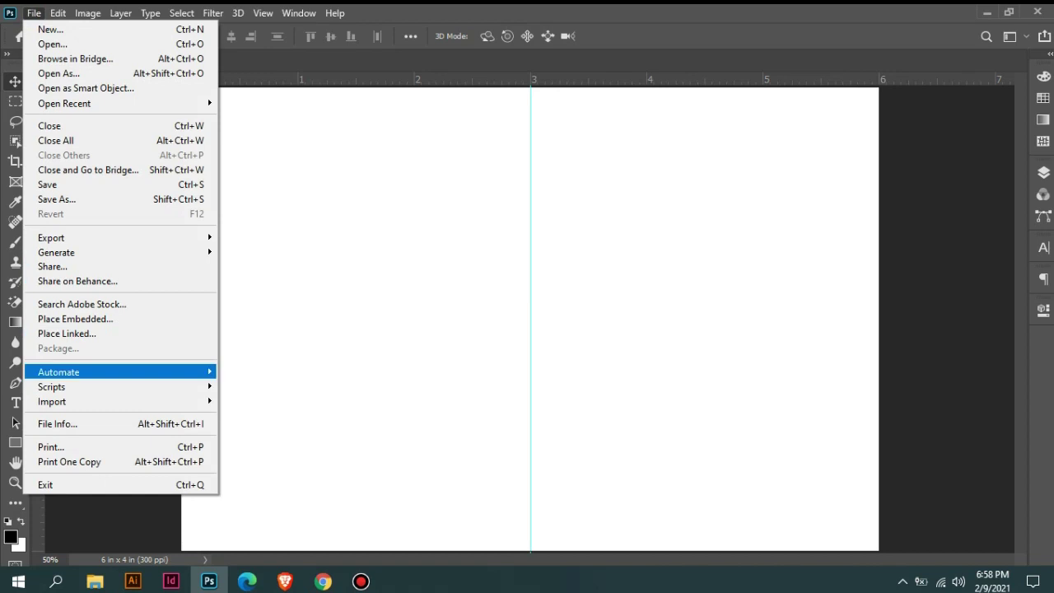
pyautogui.click(91, 318)
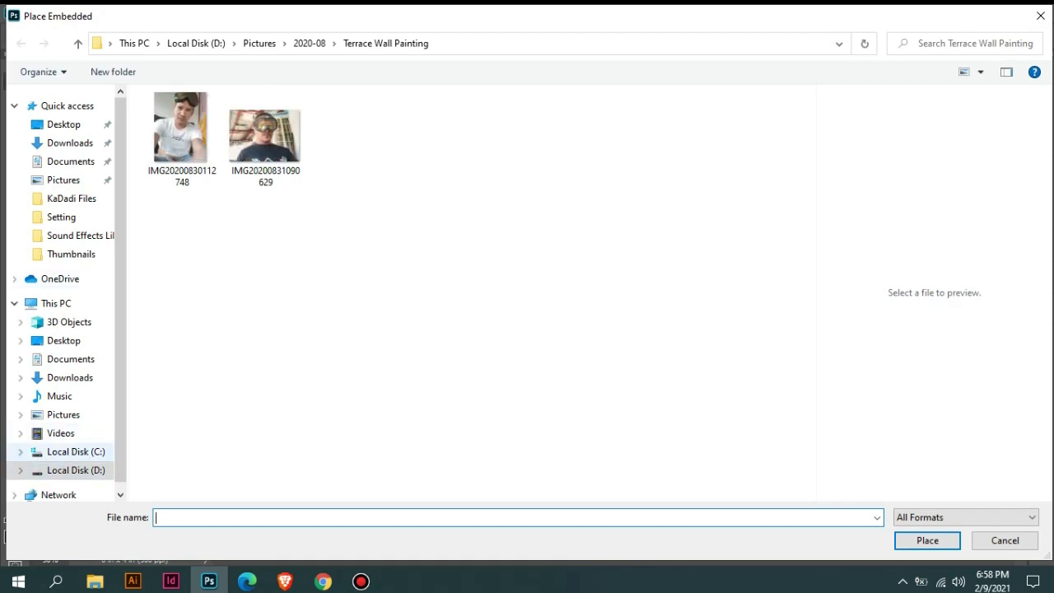
pyautogui.click(82, 358)
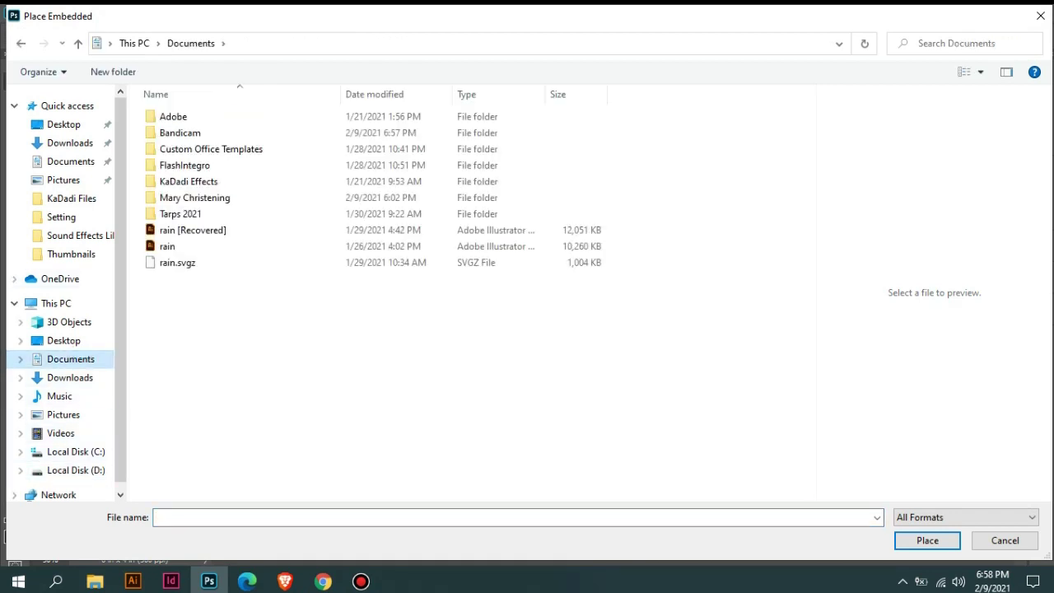
pyautogui.click(219, 198)
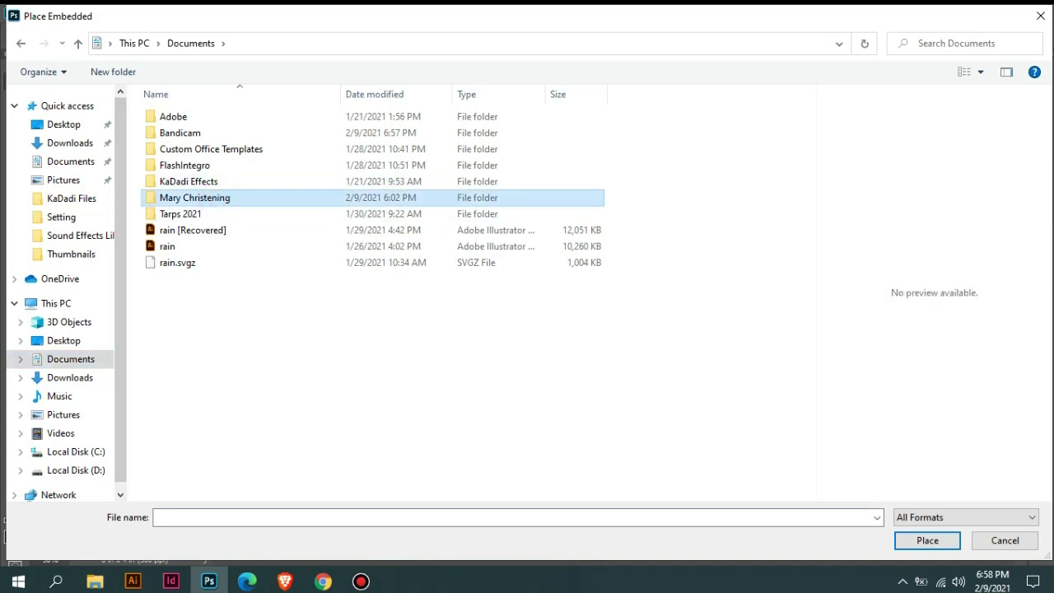
pyautogui.doubleClick(219, 198)
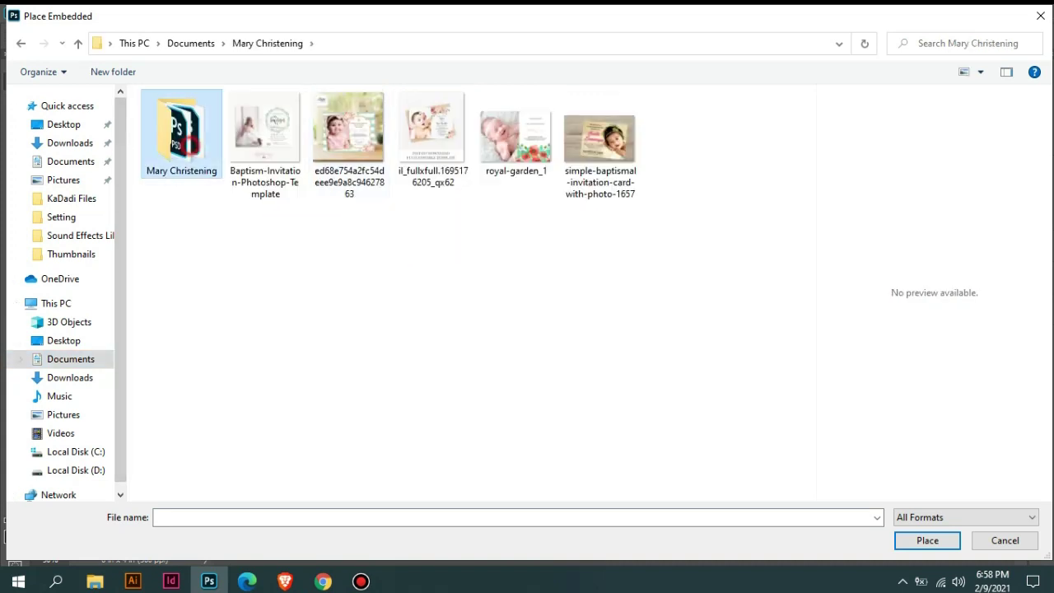
pyautogui.doubleClick(187, 144)
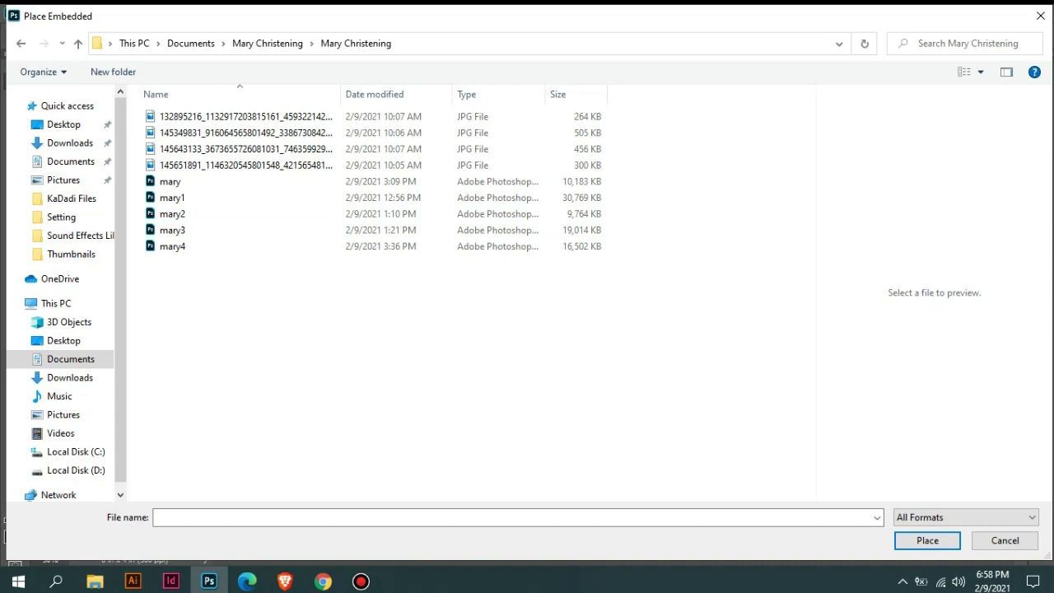
pyautogui.click(961, 72)
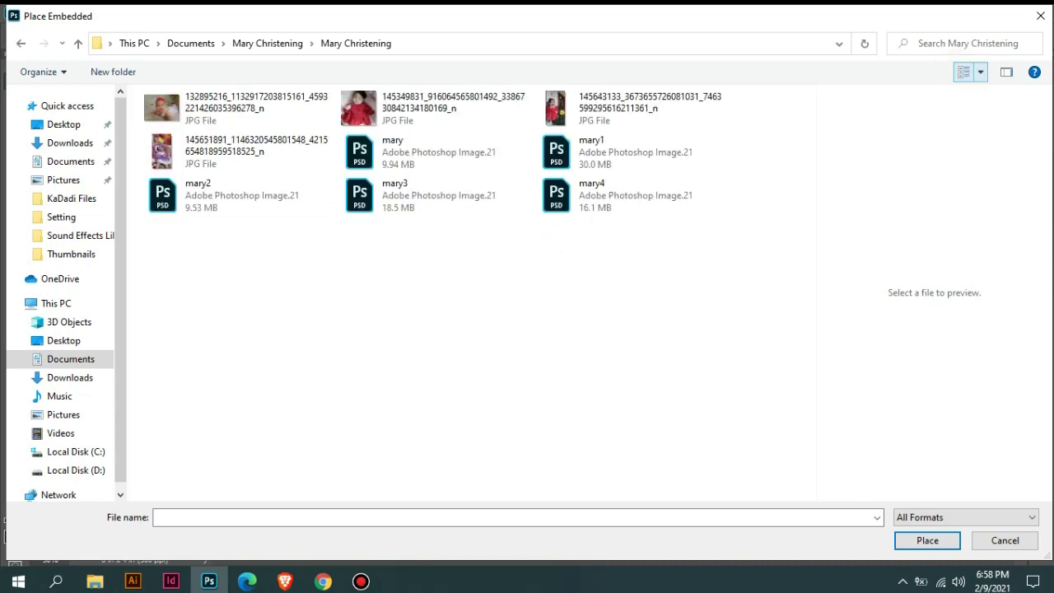
pyautogui.click(963, 73)
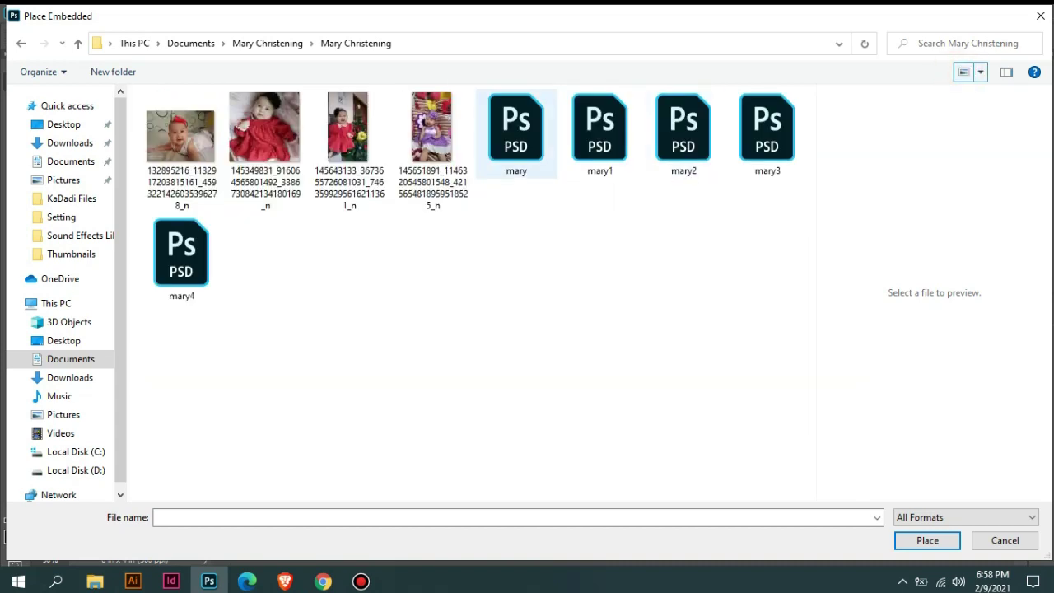
pyautogui.click(264, 136)
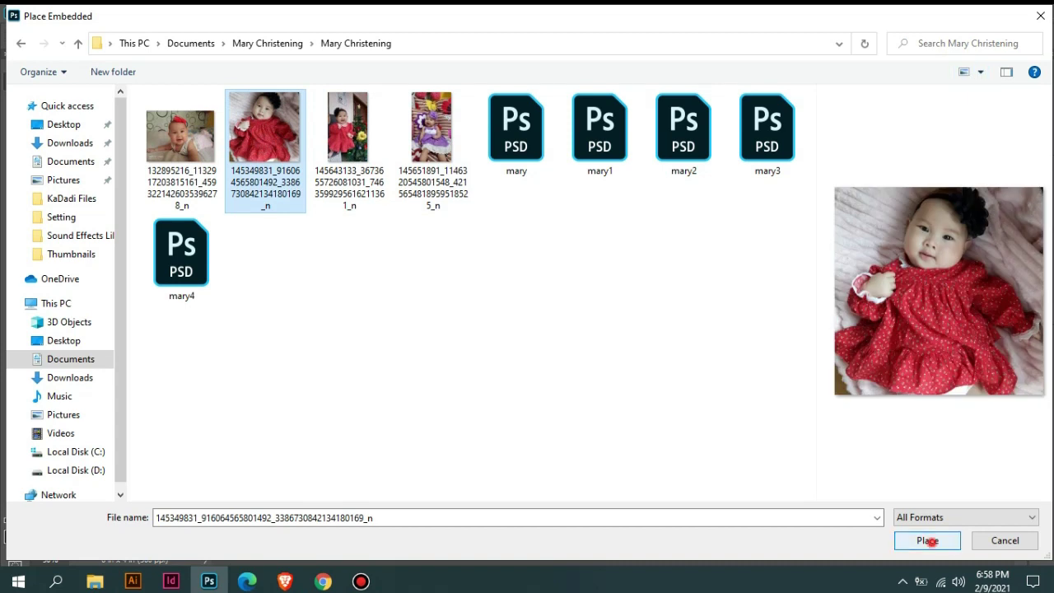
pyautogui.click(927, 540)
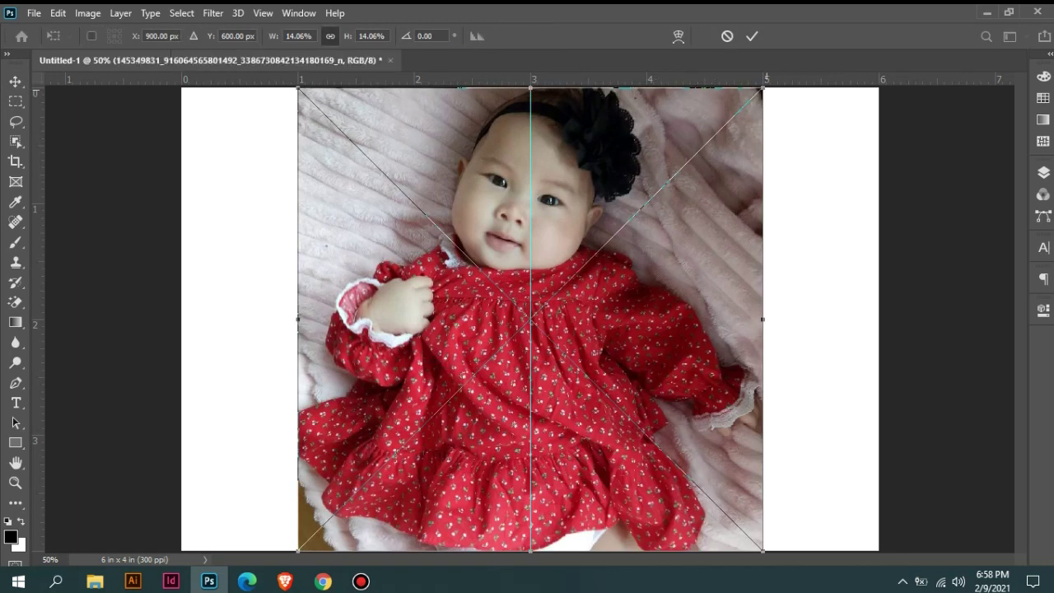
# - Scale the baby photo down to the card height, commit it, and shift it to the left side
pyautogui.moveTo(633, 244); pyautogui.dragTo(558, 245)
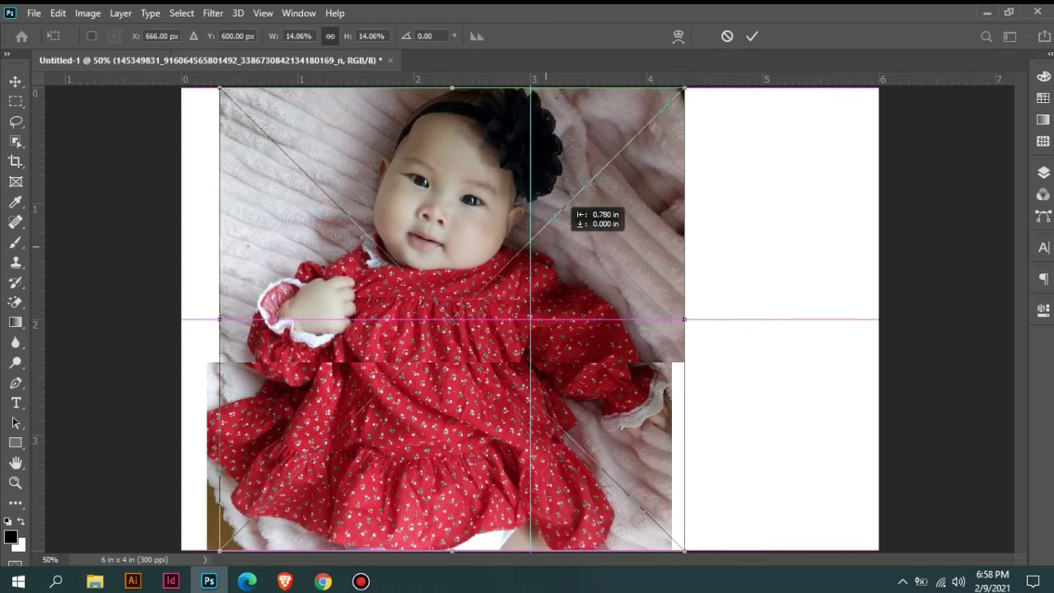
pyautogui.moveTo(686, 89); pyautogui.dragTo(667, 107)
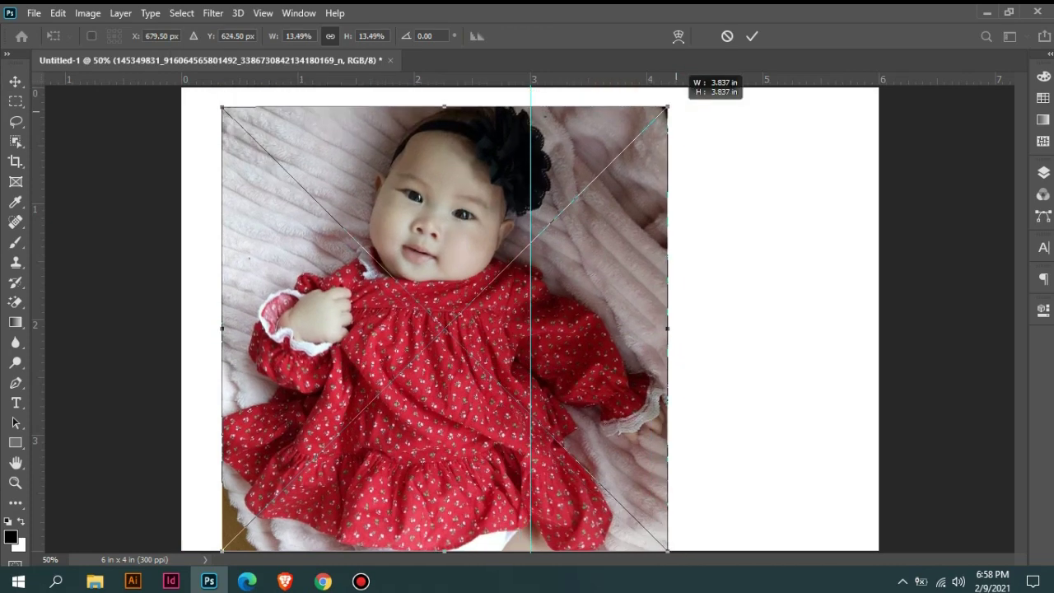
pyautogui.moveTo(667, 549)
pyautogui.mouseDown()
pyautogui.moveTo(624, 508)
pyautogui.moveTo(635, 518)
pyautogui.mouseUp()
pyautogui.press('Return')
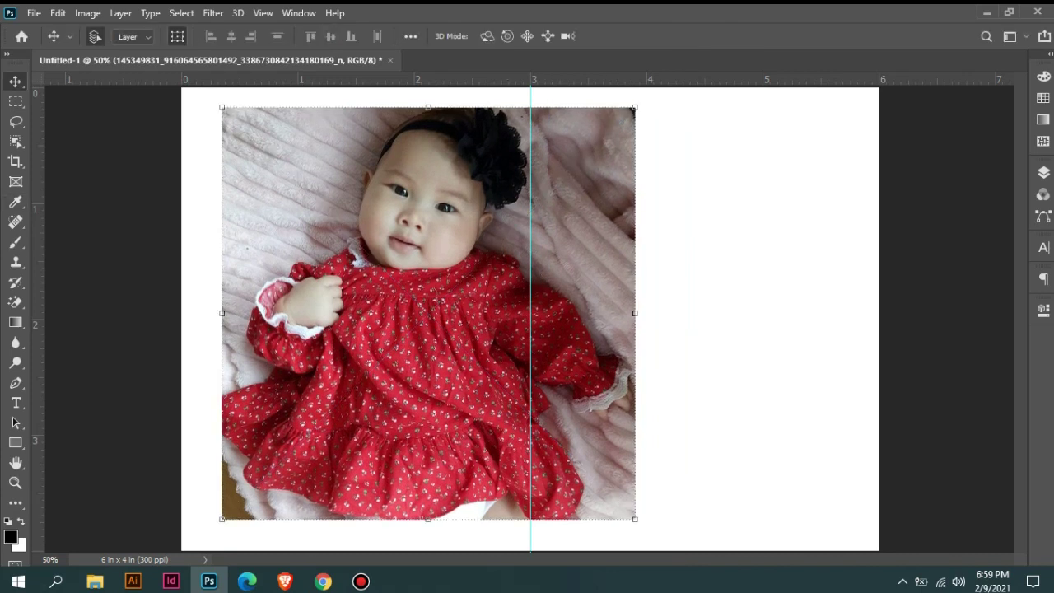
pyautogui.moveTo(621, 236); pyautogui.dragTo(591, 236)
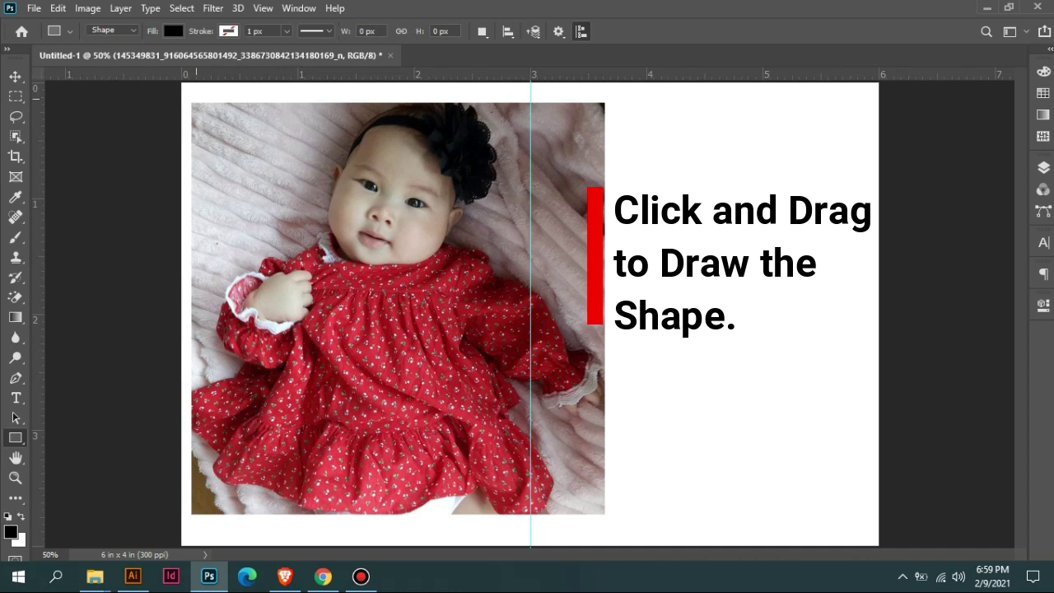
# - Draw a black 870 x 1138 px rectangle from the top-left corner to the centre guide
pyautogui.moveTo(193, 97)
pyautogui.mouseDown()
pyautogui.moveTo(511, 527)
pyautogui.moveTo(530, 536)
pyautogui.mouseUp()
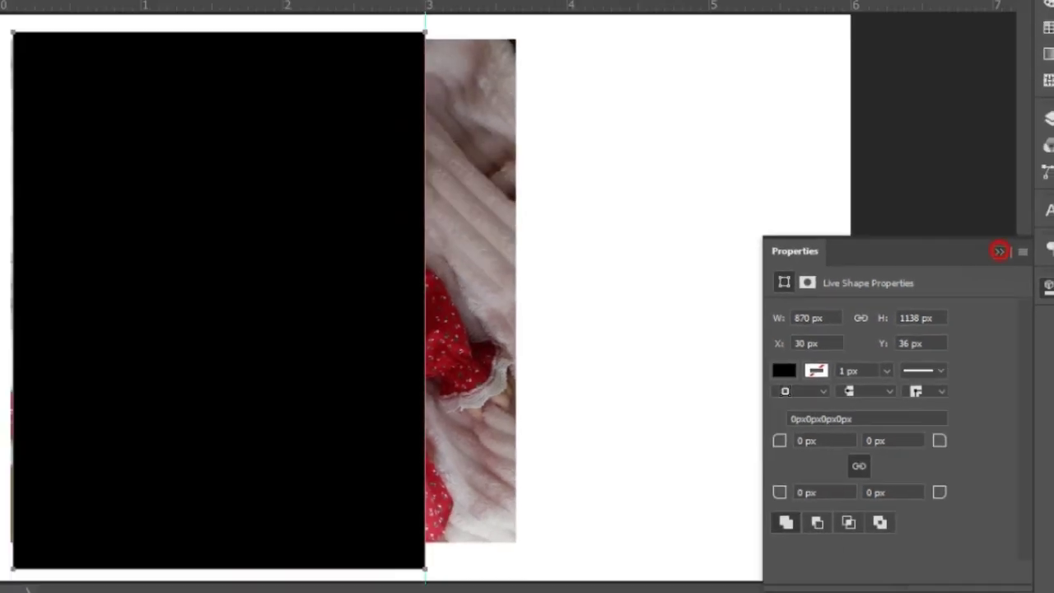
pyautogui.click(993, 165)
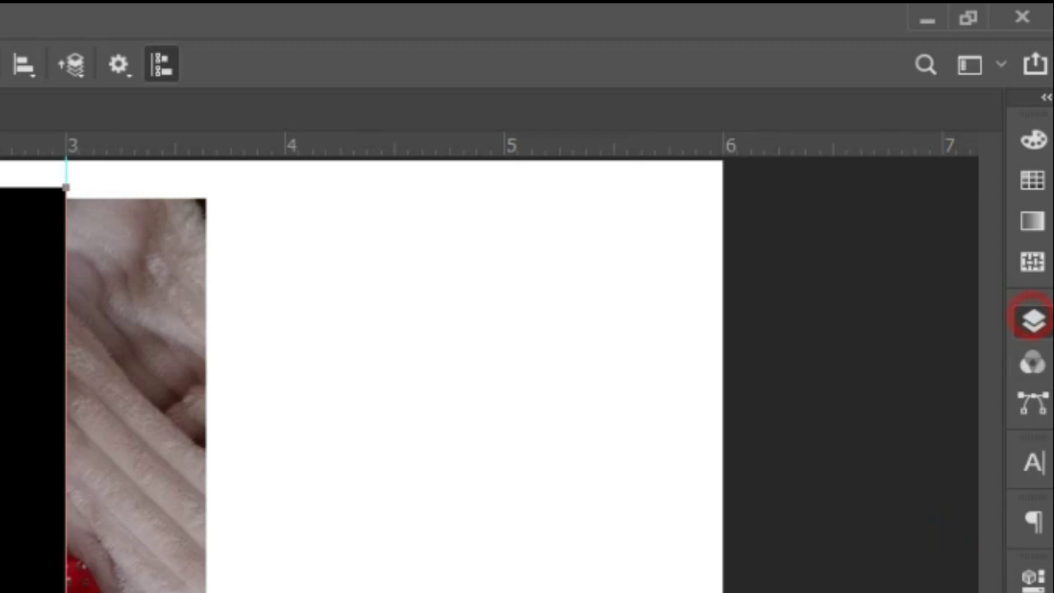
# - Move the photo layer above Rectangle 1 and clip it to the rectangle
pyautogui.press('F7')
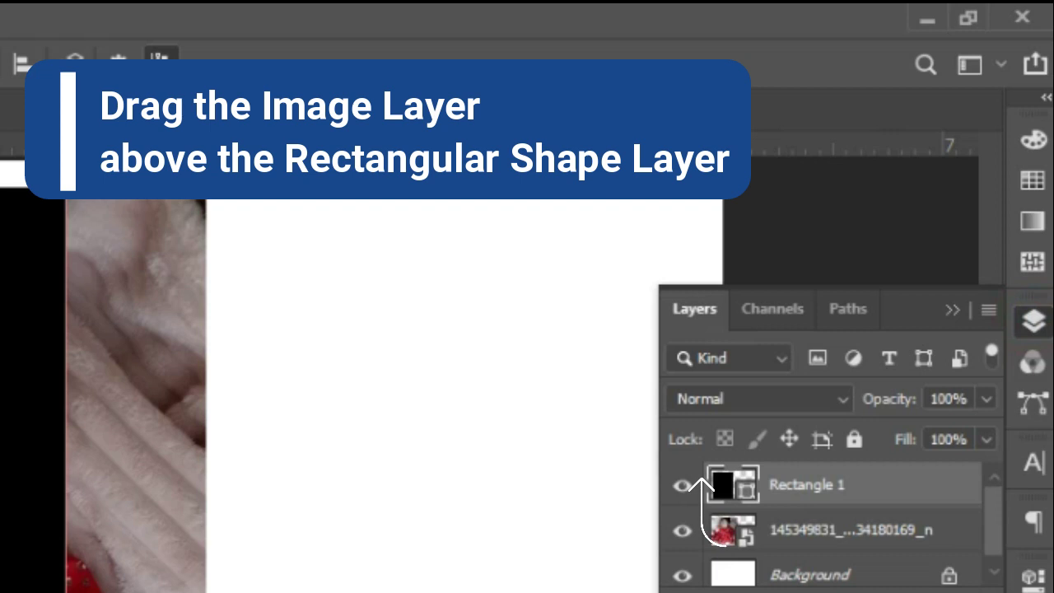
pyautogui.click(823, 529)
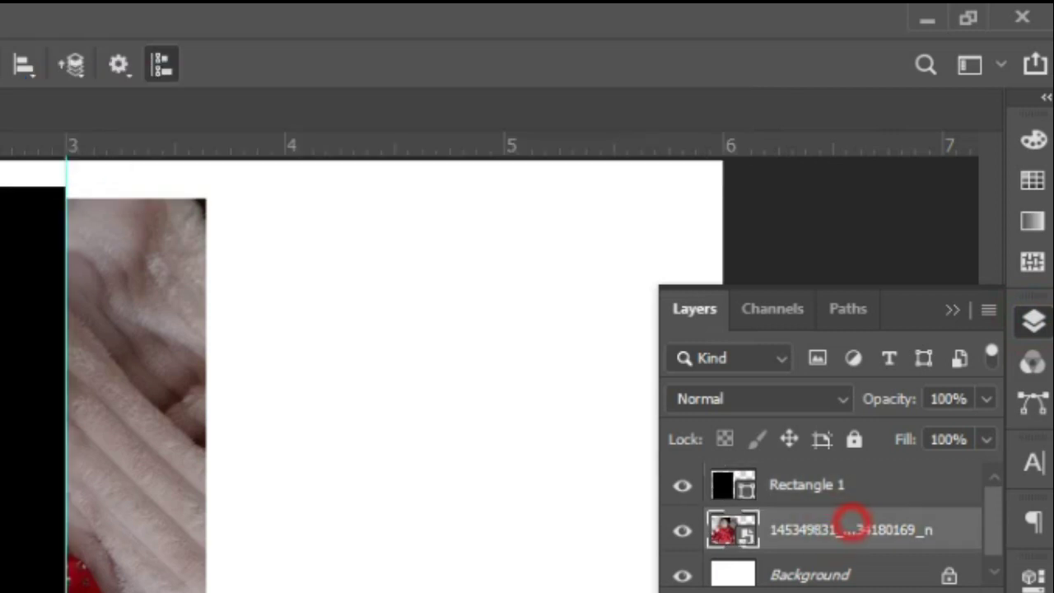
pyautogui.moveTo(852, 521); pyautogui.dragTo(851, 475)
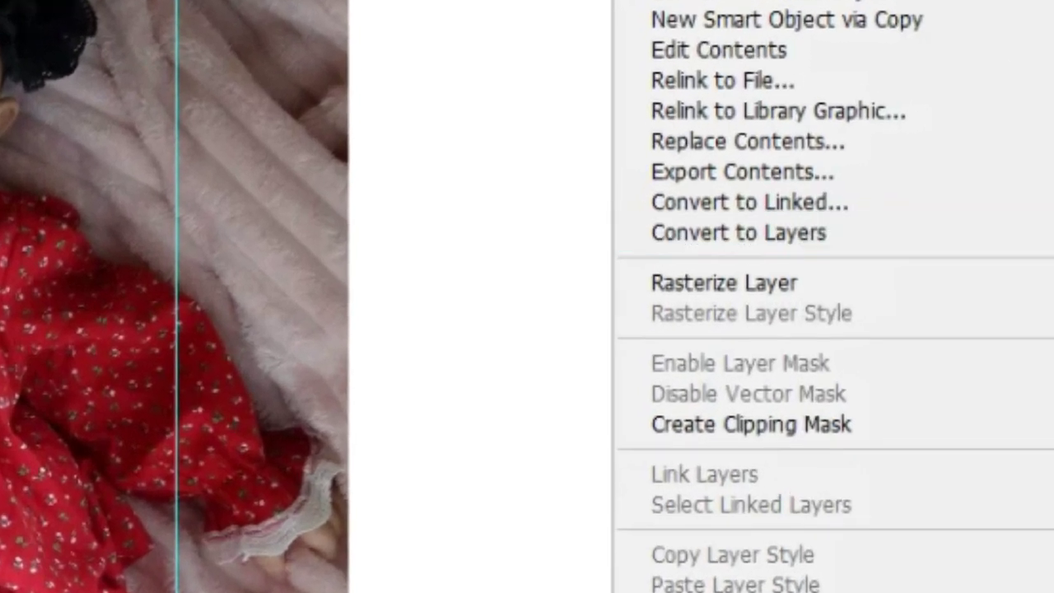
pyautogui.click(783, 390)
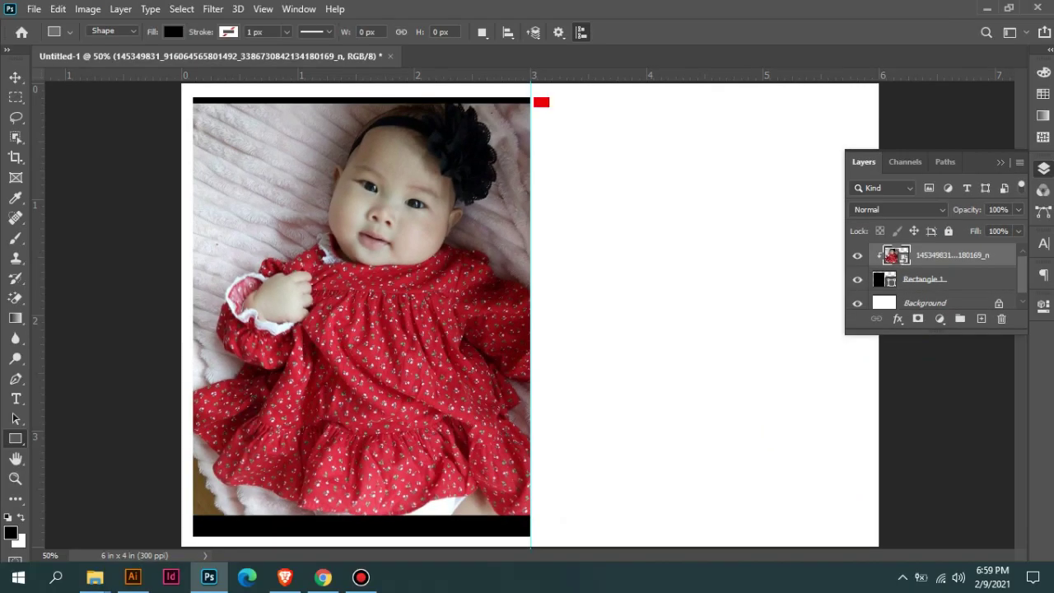
# - Reposition and enlarge the clipped photo so it fills the frame
pyautogui.press('v')
pyautogui.moveTo(373, 395); pyautogui.dragTo(362, 416)
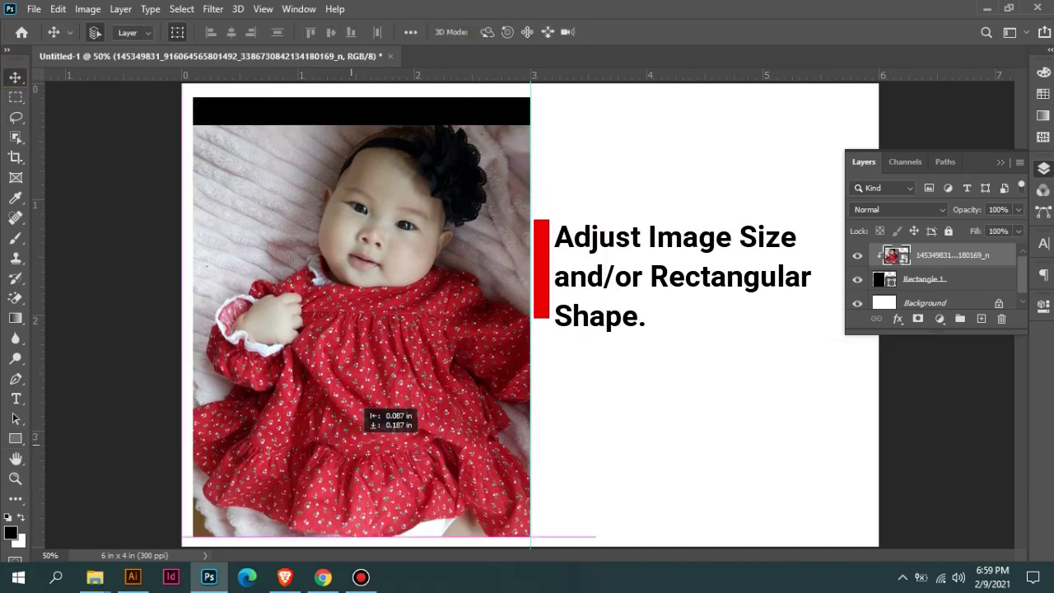
pyautogui.hotkey('ctrl', 't')
pyautogui.moveTo(593, 120); pyautogui.dragTo(618, 89)
pyautogui.press('Return')
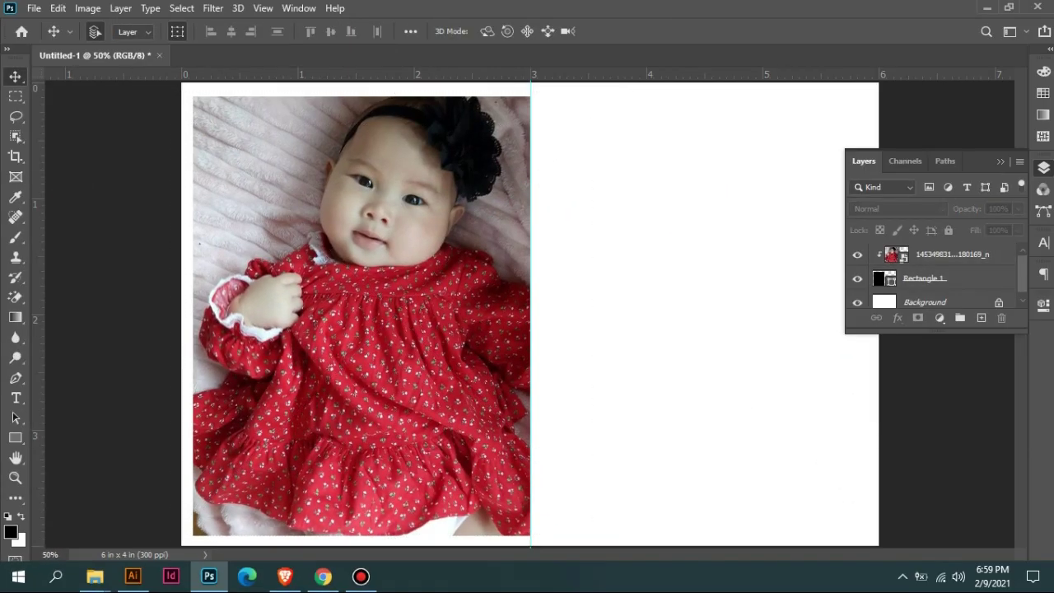
# - Widen the black rectangle frame slightly past the centre guide to the right
pyautogui.click(924, 277)
pyautogui.hotkey('ctrl', 't')
pyautogui.moveTo(530, 315); pyautogui.dragTo(550, 316)
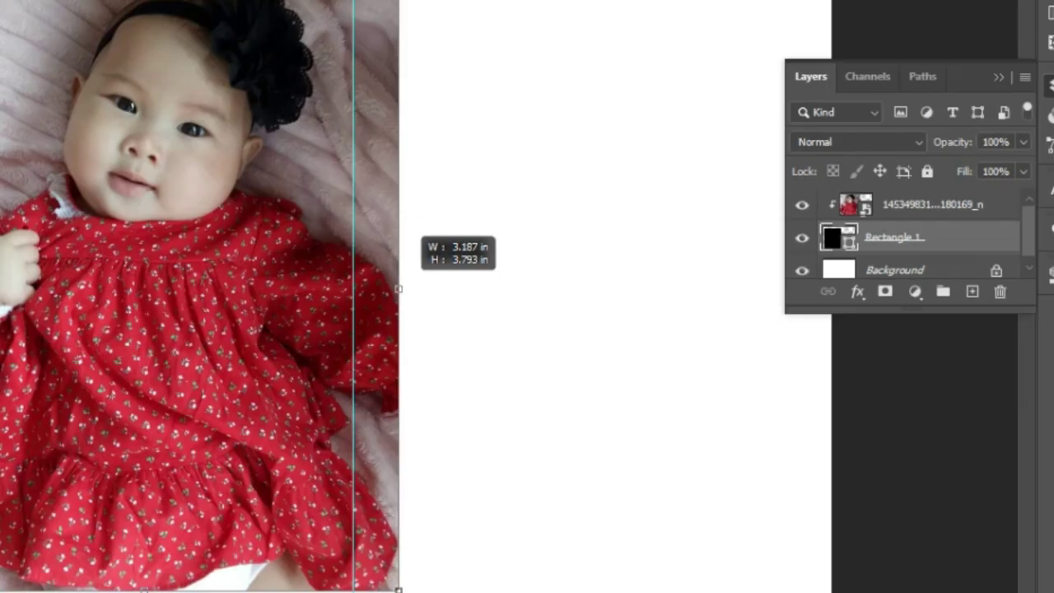
pyautogui.moveTo(550, 316); pyautogui.dragTo(563, 315)
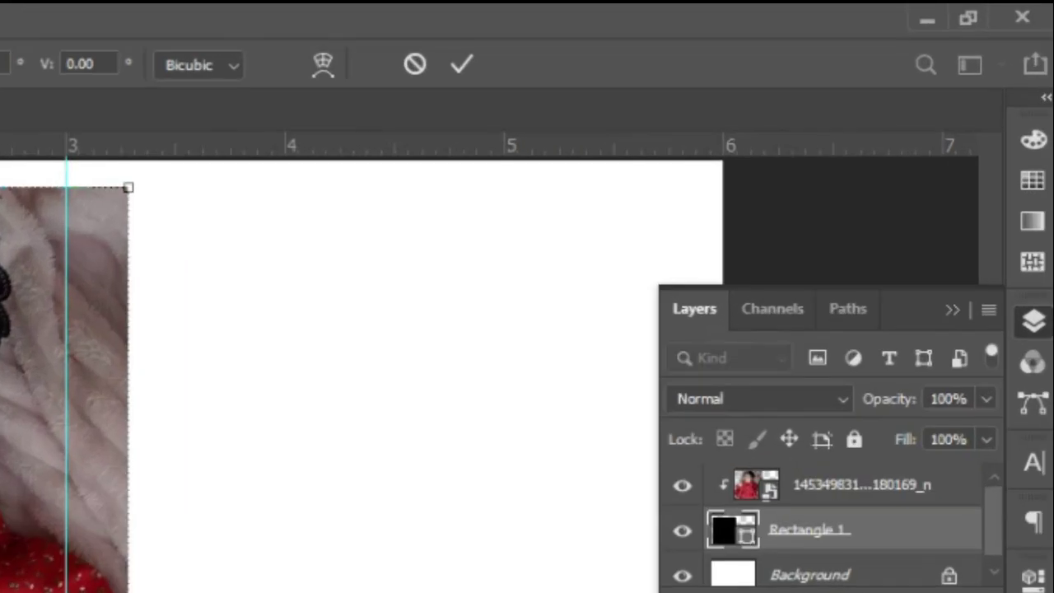
pyautogui.press('Return')
# - Add a horizontal guide through the frame's vertical middle
pyautogui.click(207, 412)
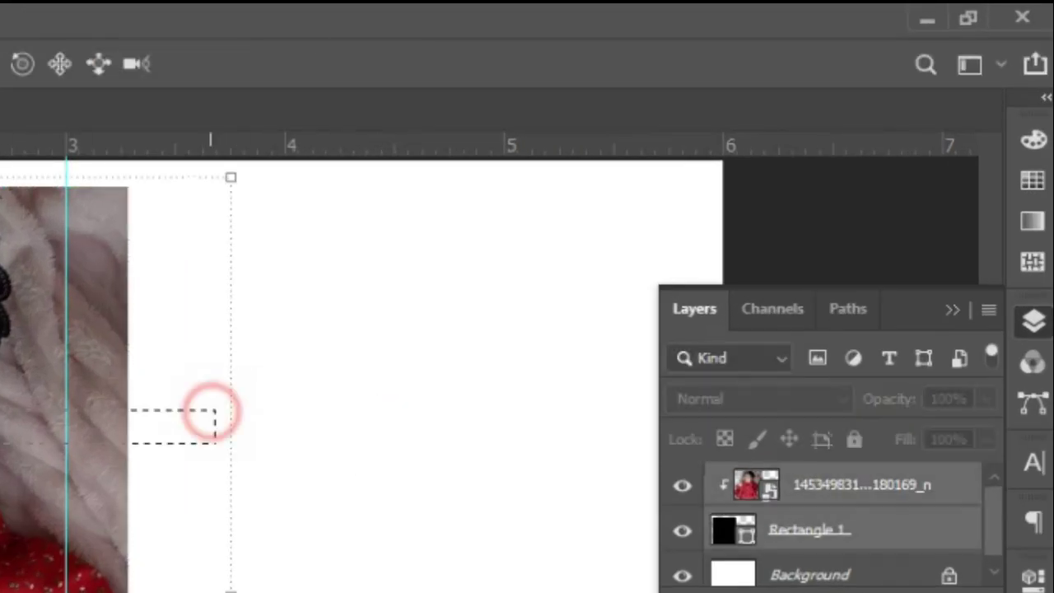
pyautogui.click(298, 400)
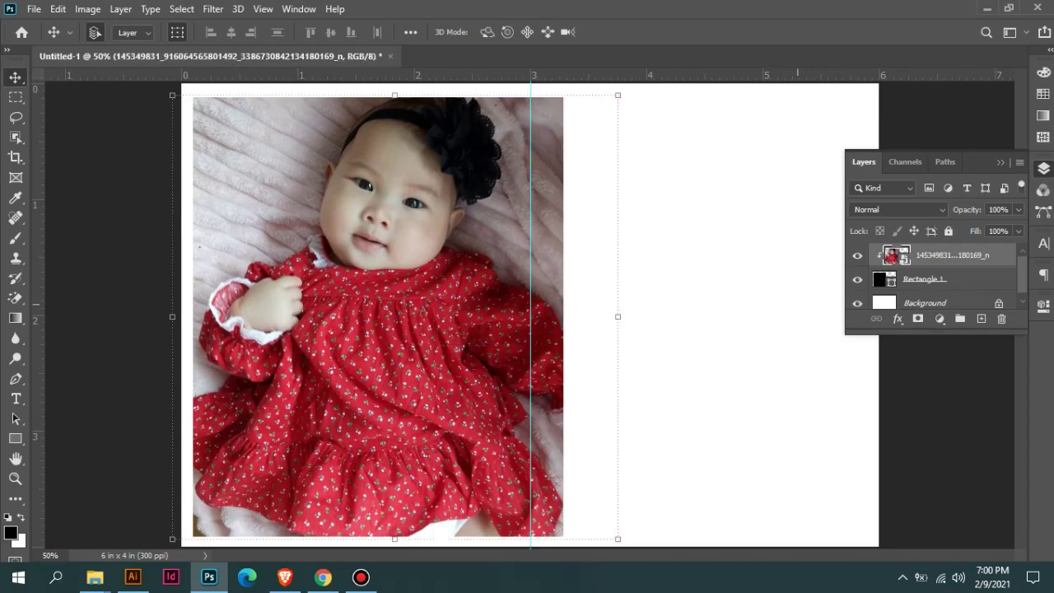
pyautogui.click(905, 275)
pyautogui.click(906, 249)
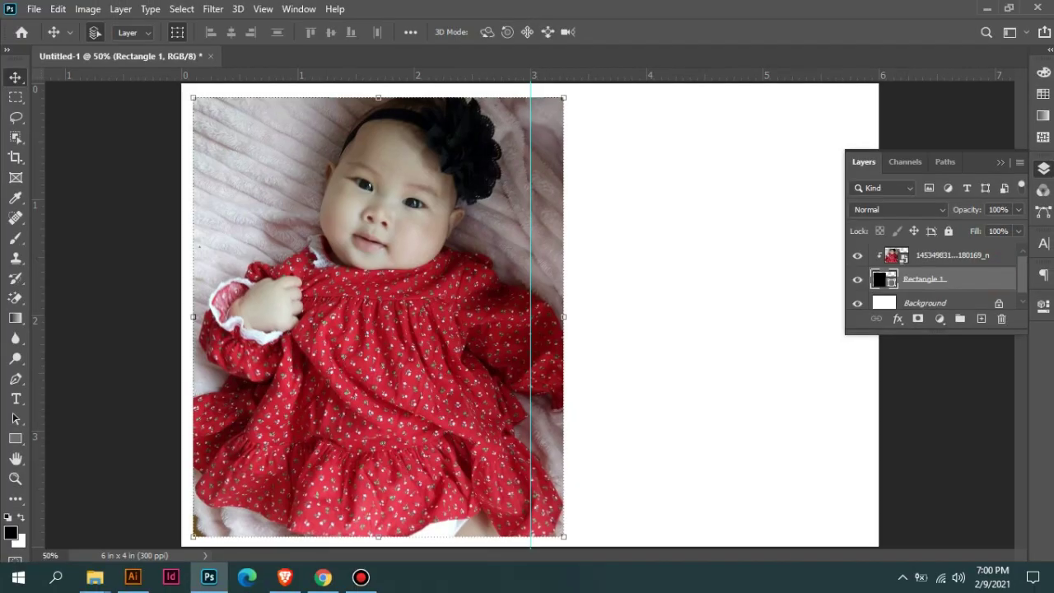
pyautogui.hotkey('ctrl', 't')
pyautogui.press('Return')
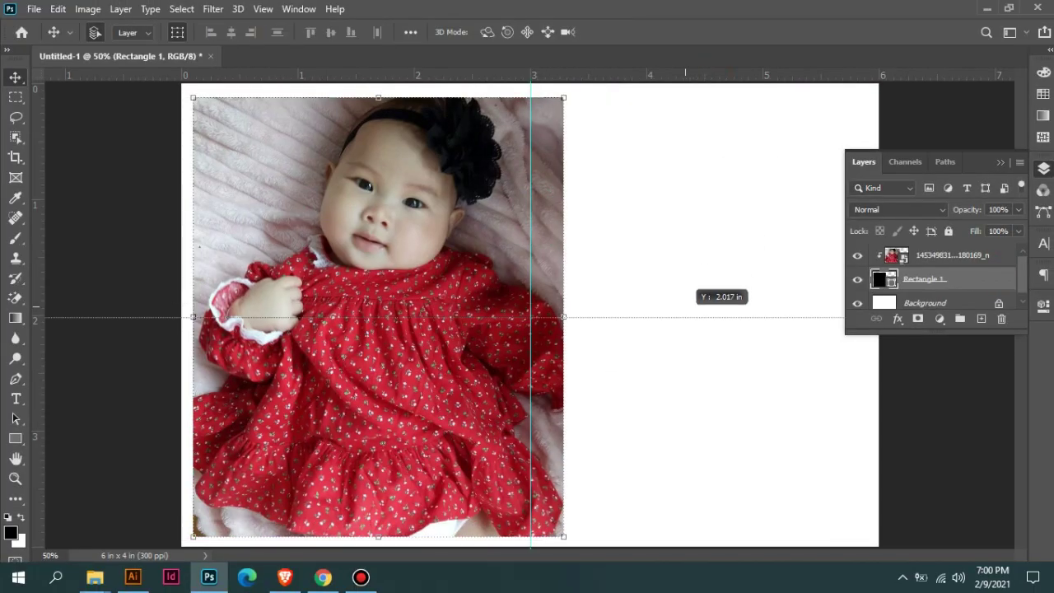
pyautogui.moveTo(552, 75); pyautogui.dragTo(552, 315)
pyautogui.click(946, 255)
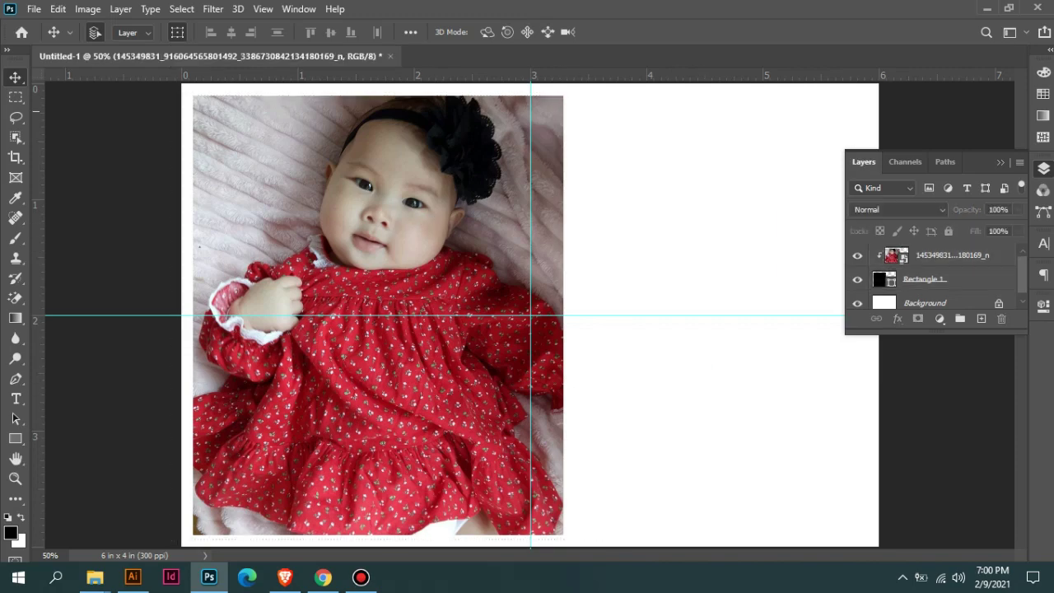
pyautogui.click(1042, 168)
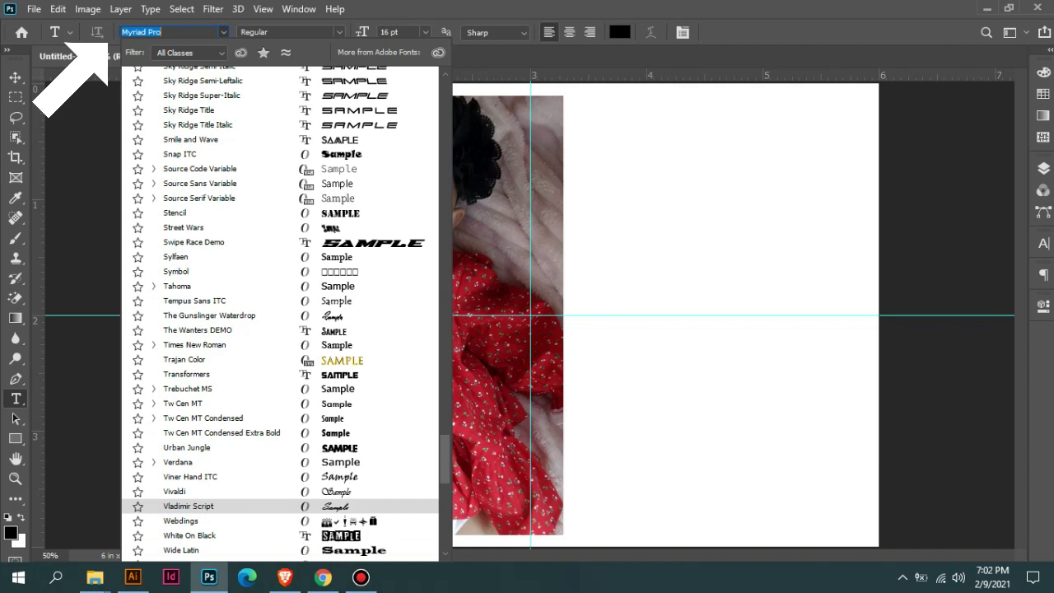
# - Type the child's name in Vladimir Script 16 pt right of the photo and nudge it down-right
pyautogui.press('Return')
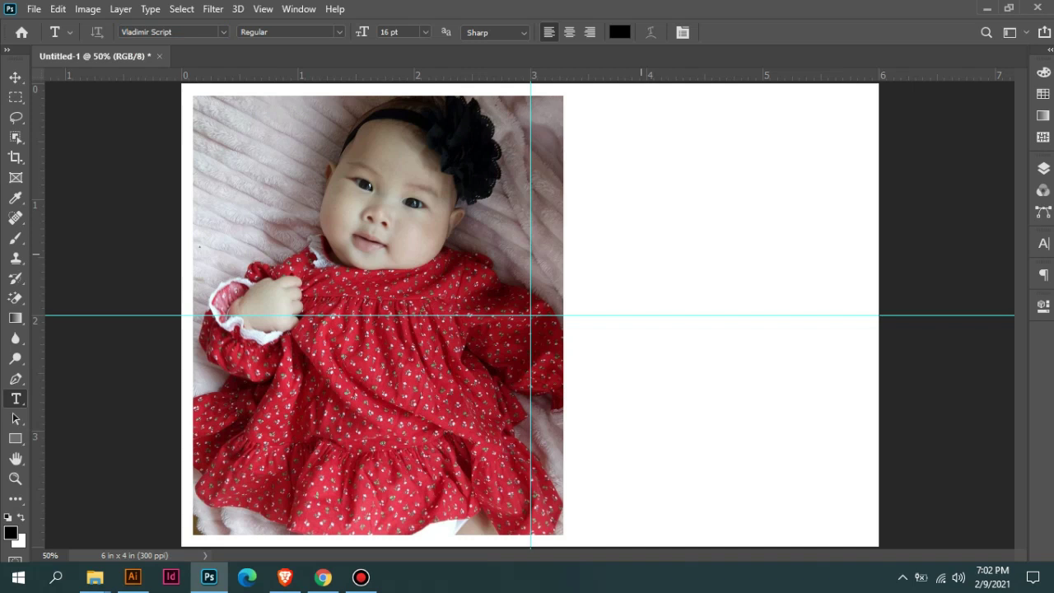
pyautogui.click(641, 254)
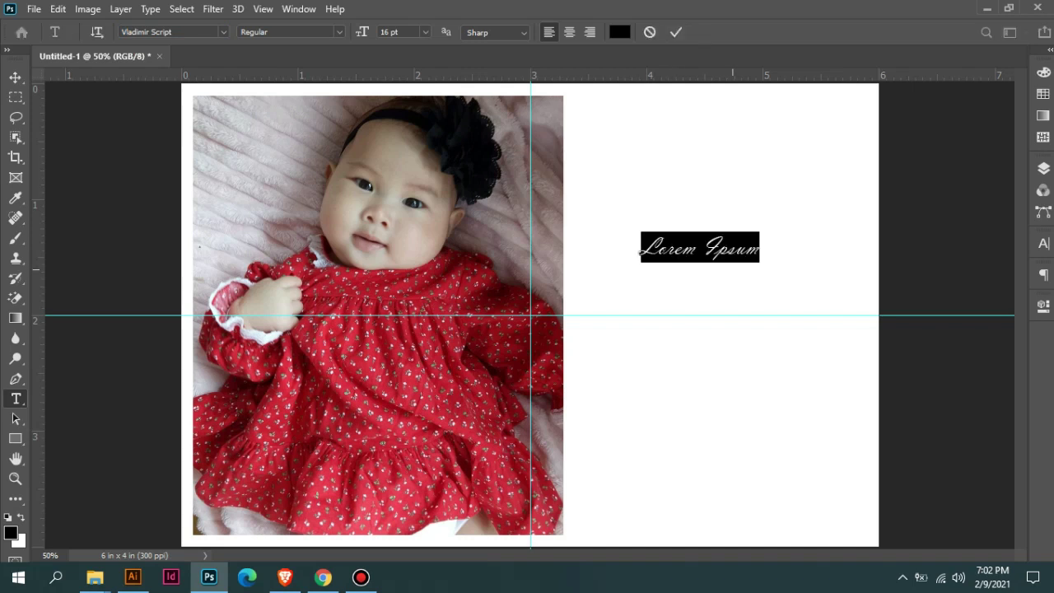
pyautogui.write('Ann')
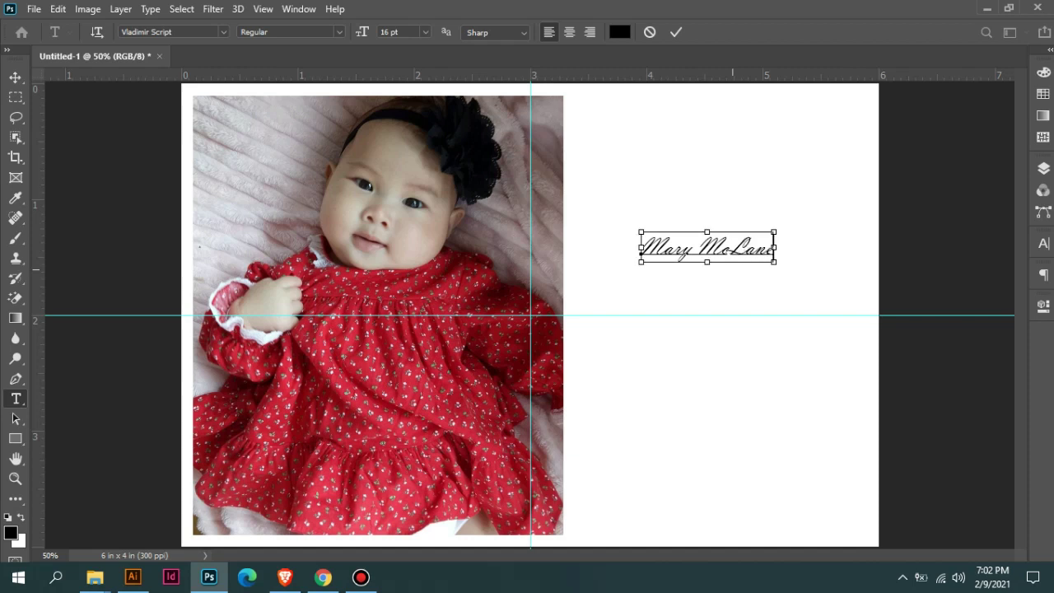
pyautogui.hotkey('ctrl', 'Return')
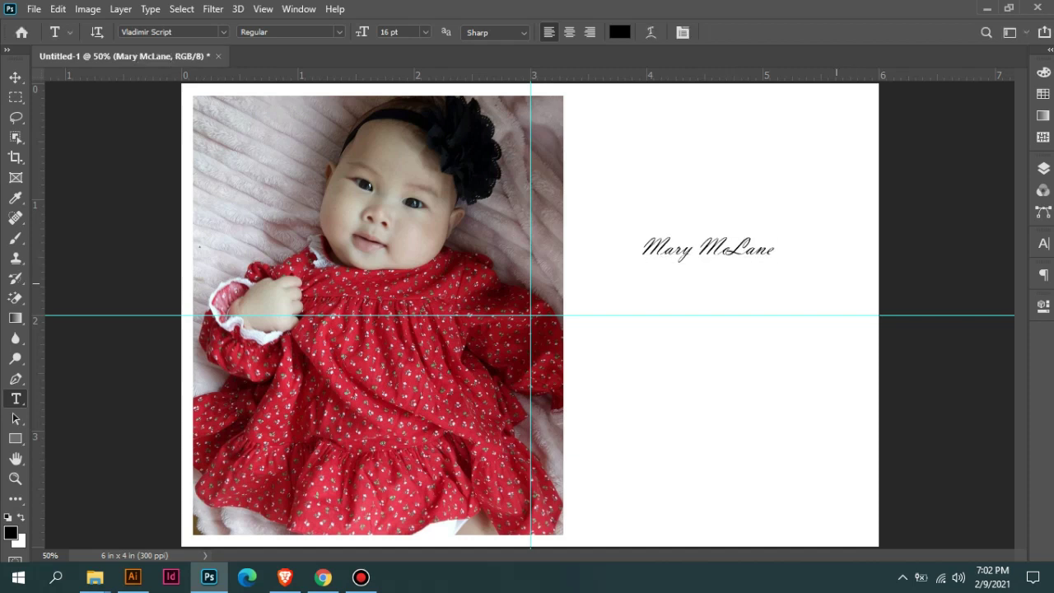
pyautogui.moveTo(744, 247); pyautogui.dragTo(763, 264)
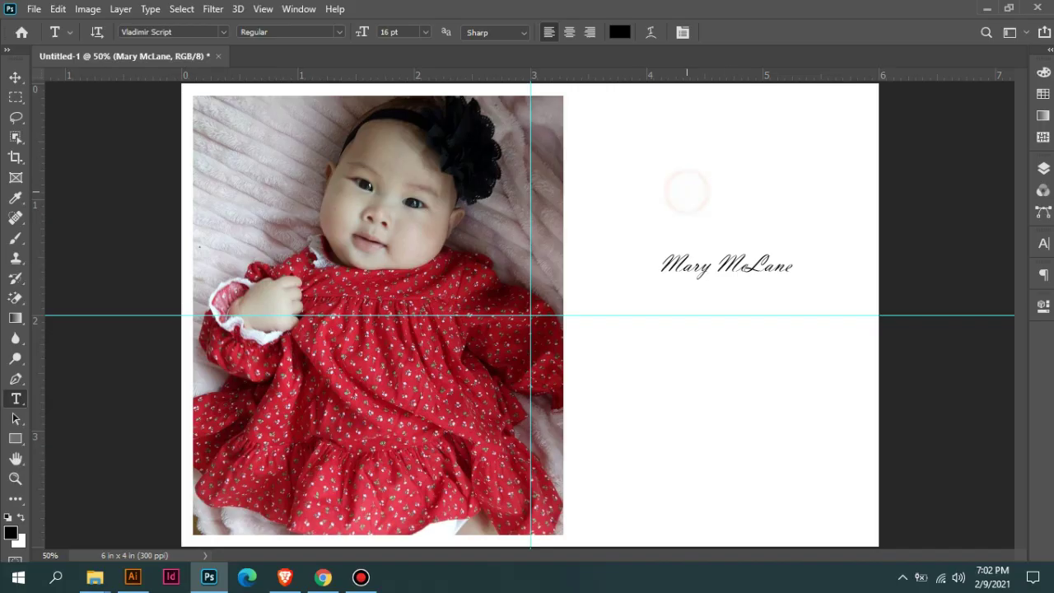
pyautogui.click(687, 192)
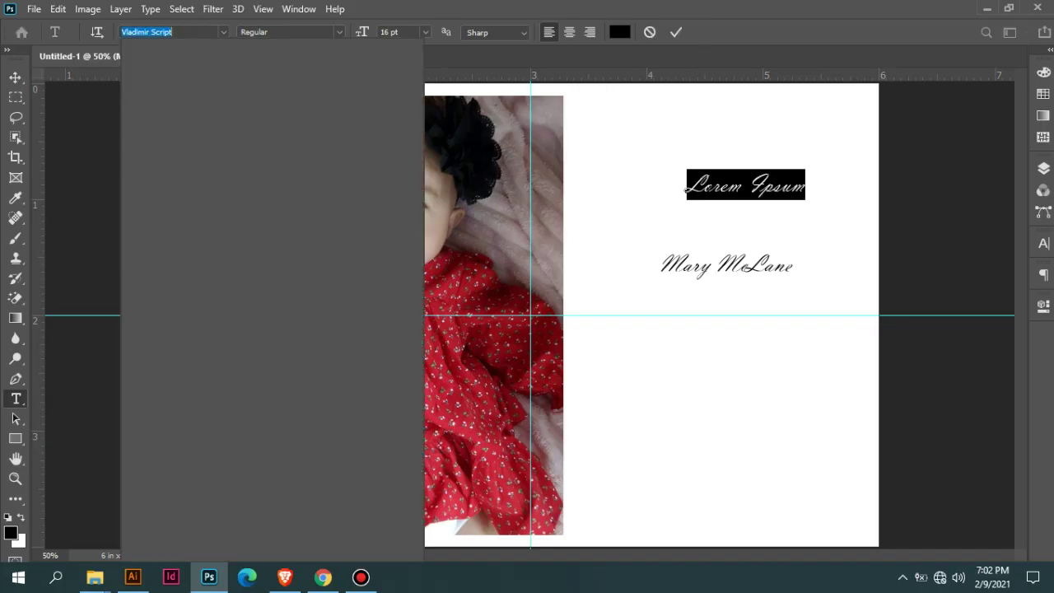
# - Add the 'Please join us as we celebrate' invitation text in Acumin Variable Concept above the name
pyautogui.write('helve')
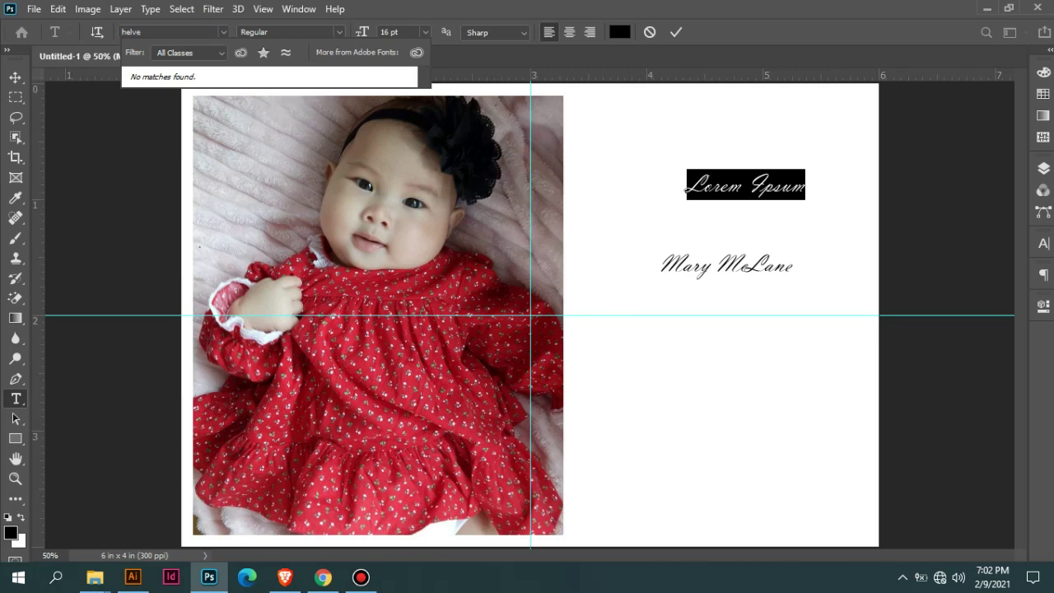
pyautogui.press('Escape')
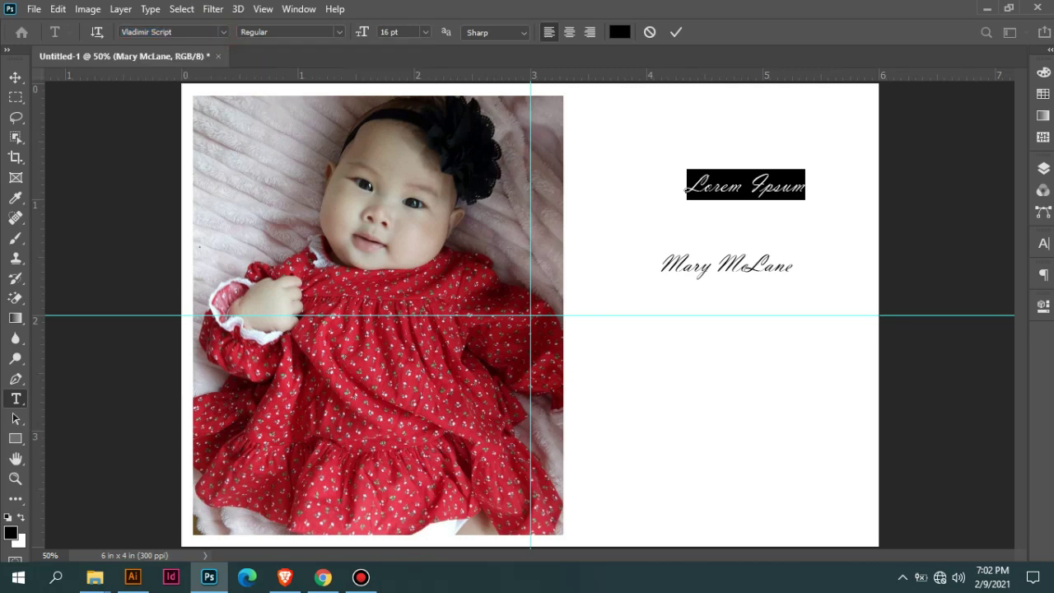
pyautogui.click(223, 31)
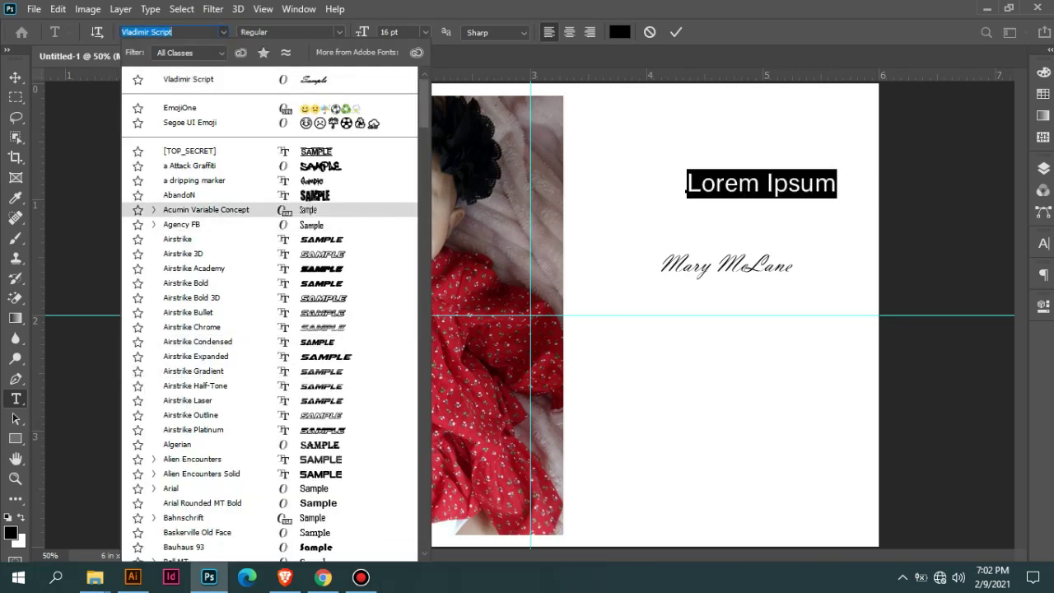
pyautogui.press('Escape')
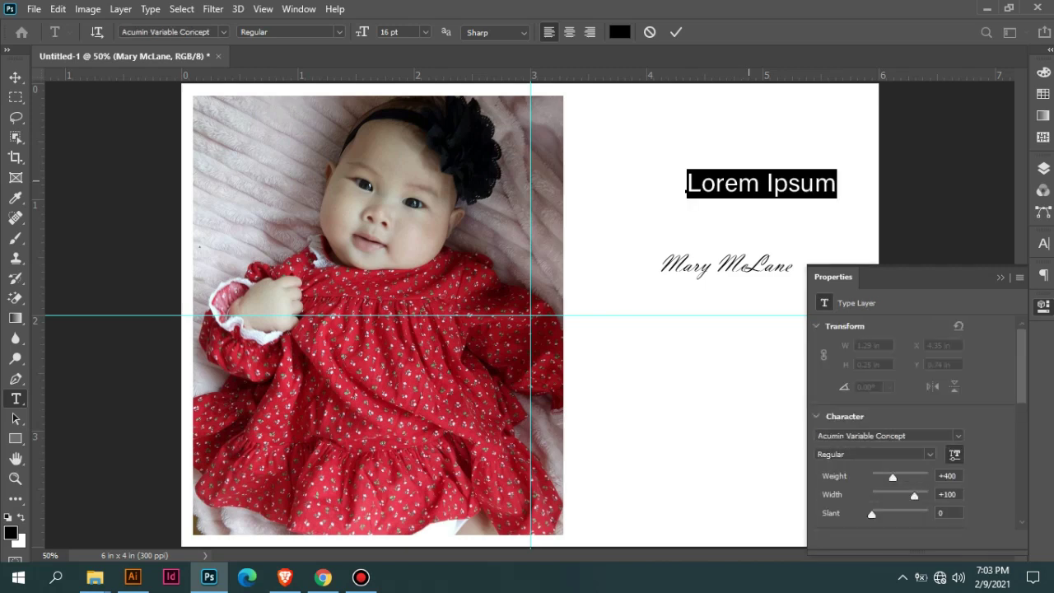
pyautogui.click(700, 183)
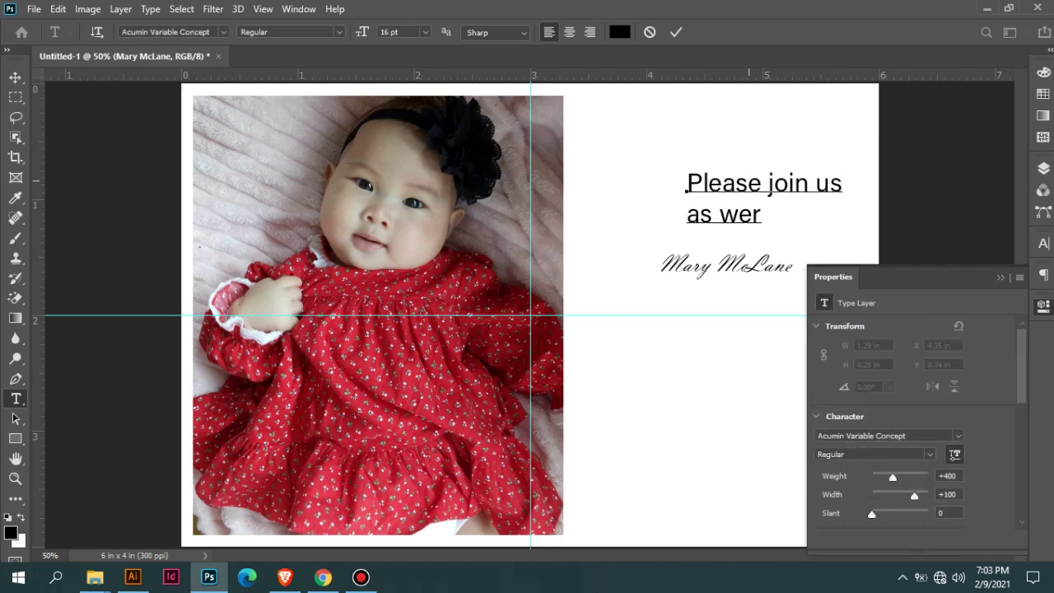
pyautogui.write('celebrate')
pyautogui.click(1000, 277)
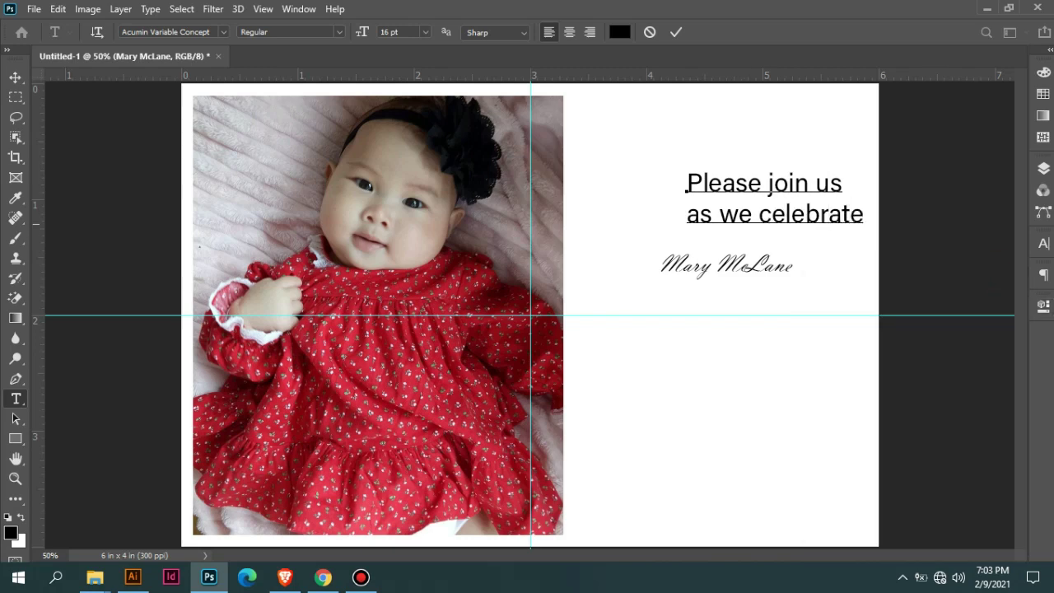
pyautogui.moveTo(774, 197); pyautogui.dragTo(723, 162)
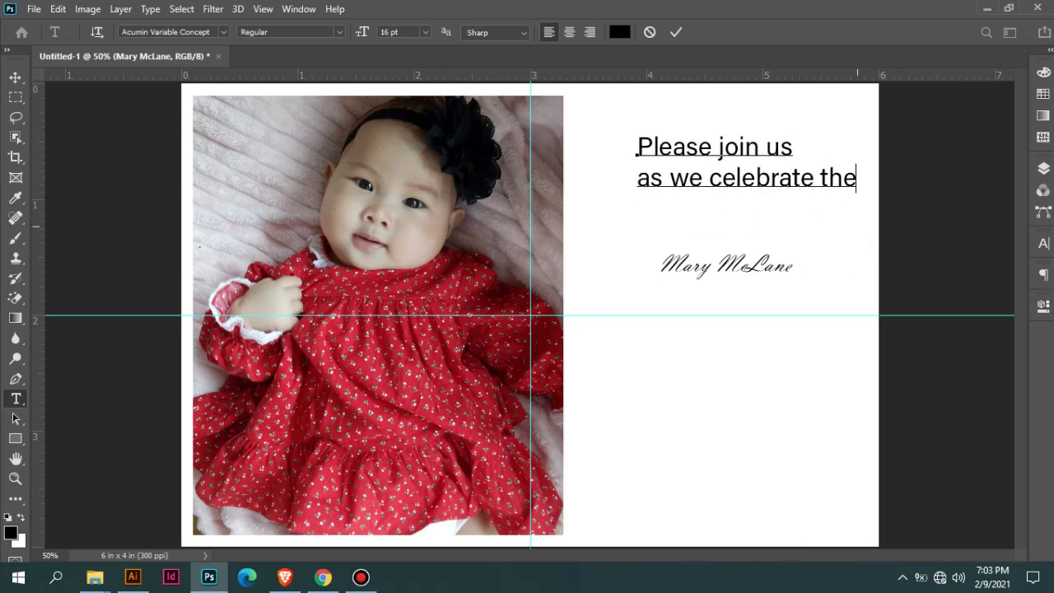
pyautogui.hotkey('ctrl', 'Return')
# - Centre-align the invitation text at 12 pt over the card's right half
pyautogui.click(425, 31)
pyautogui.click(399, 118)
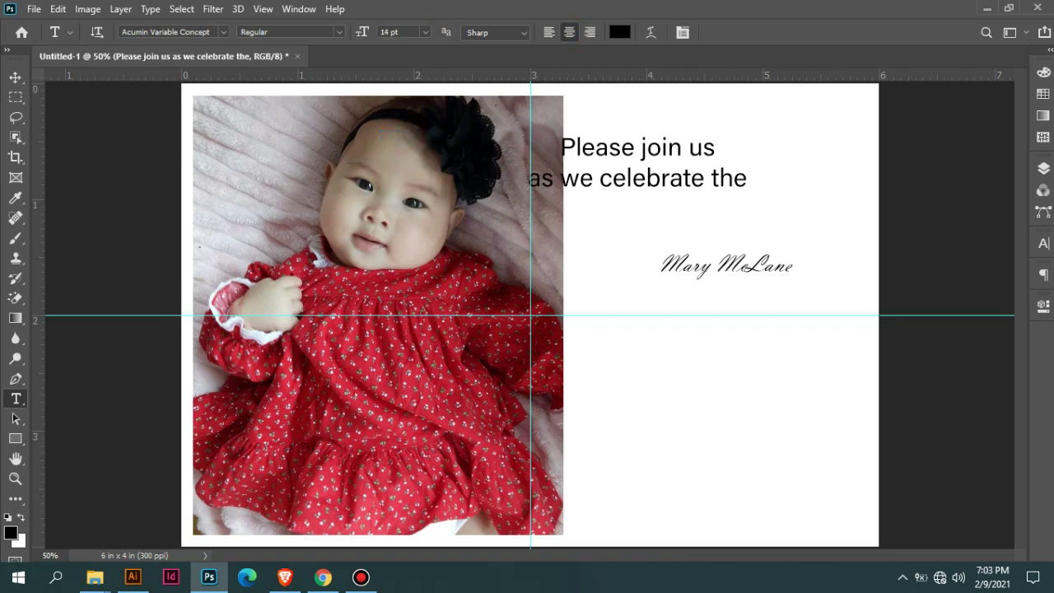
pyautogui.click(424, 31)
pyautogui.click(399, 118)
pyautogui.moveTo(677, 162)
pyautogui.mouseDown()
pyautogui.moveTo(650, 164)
pyautogui.moveTo(708, 161)
pyautogui.mouseUp()
# - Add the 'the Christening of our Daughter' line below the invitation
pyautogui.click(720, 207)
pyautogui.write('Christening of our')
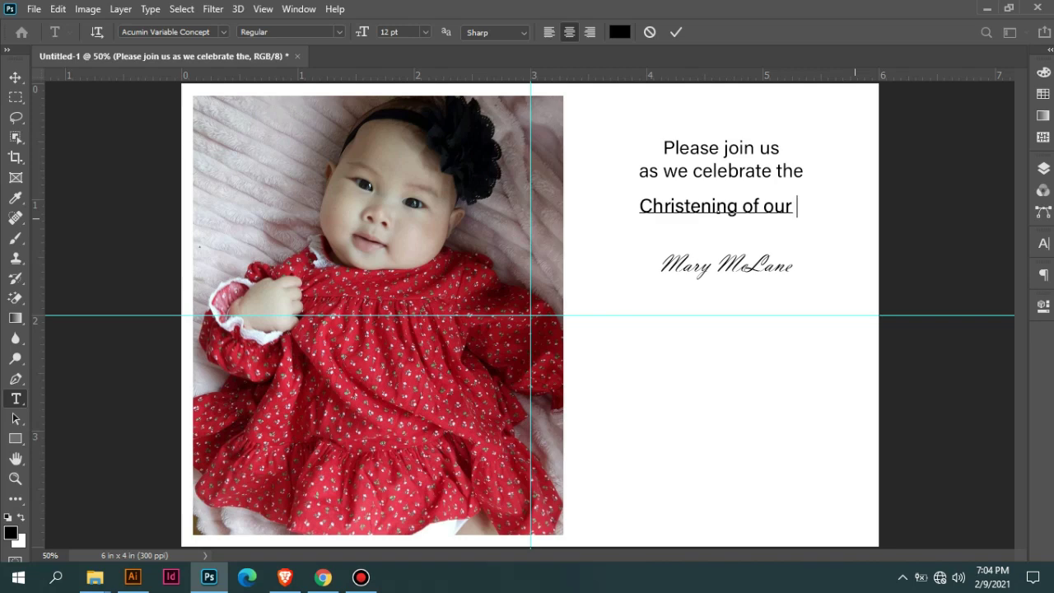
pyautogui.write('Daug')
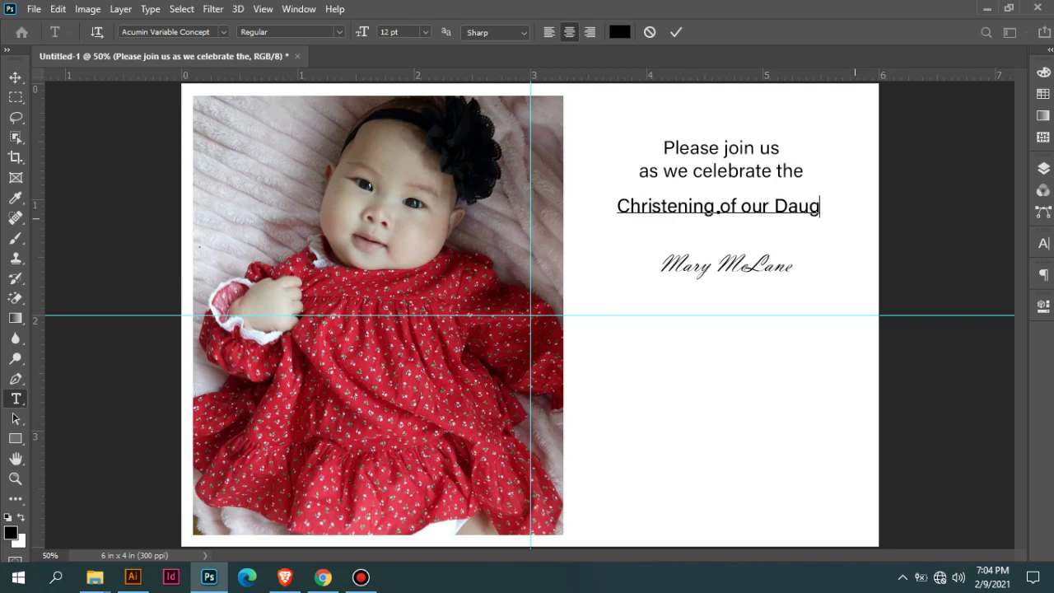
pyautogui.write('hter')
pyautogui.hotkey('ctrl', 'Return')
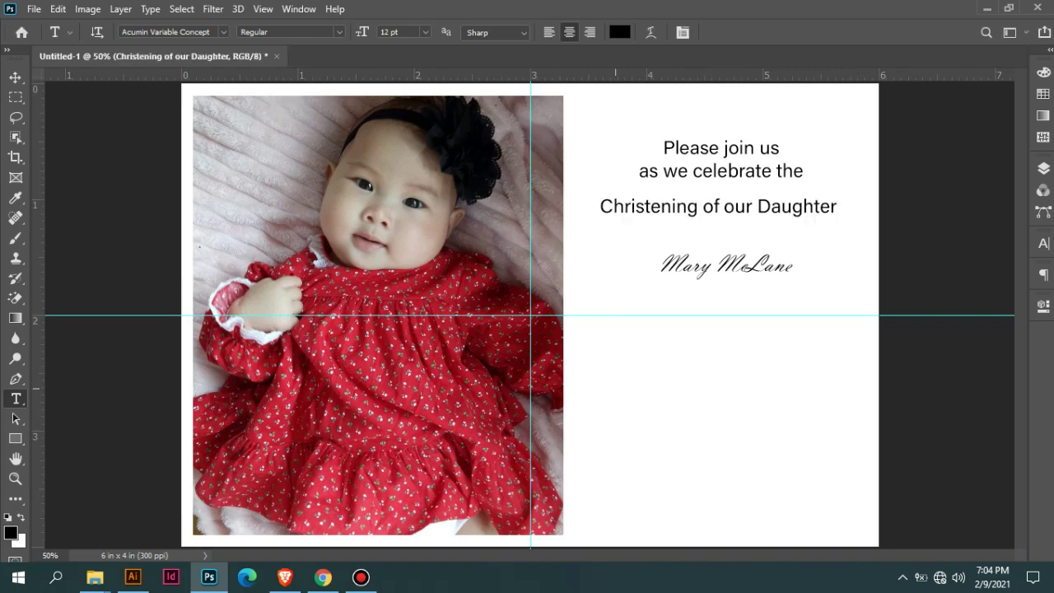
# - Enlarge the script name to 30 pt
pyautogui.click(766, 264)
pyautogui.click(425, 32)
pyautogui.click(412, 157)
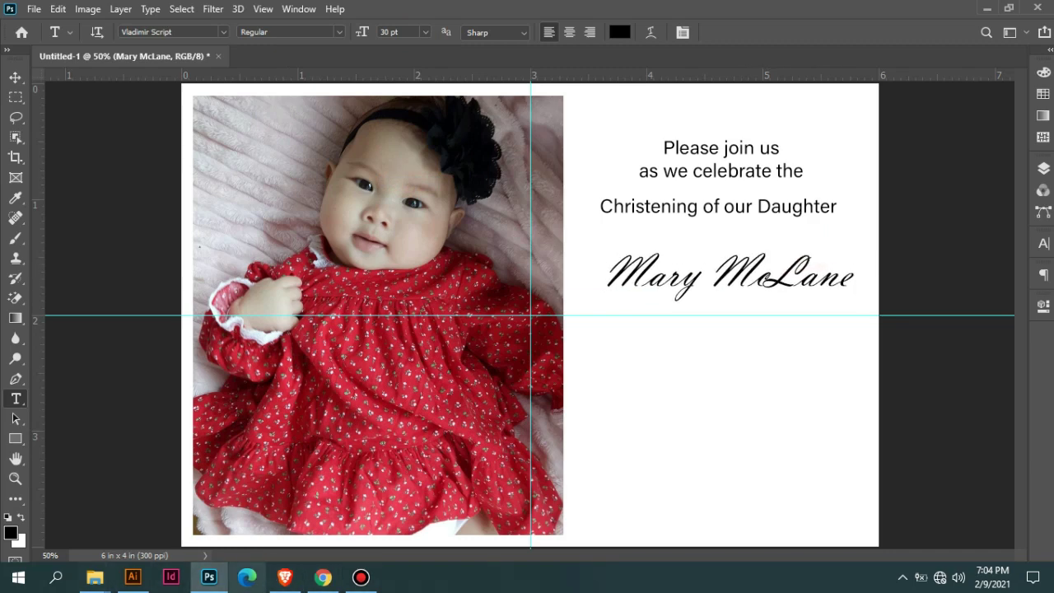
# - Paste the Feb 21,2021 date and church venue as centred text split into three lines
pyautogui.click(651, 364)
pyautogui.hotkey('ctrl', 'Return')
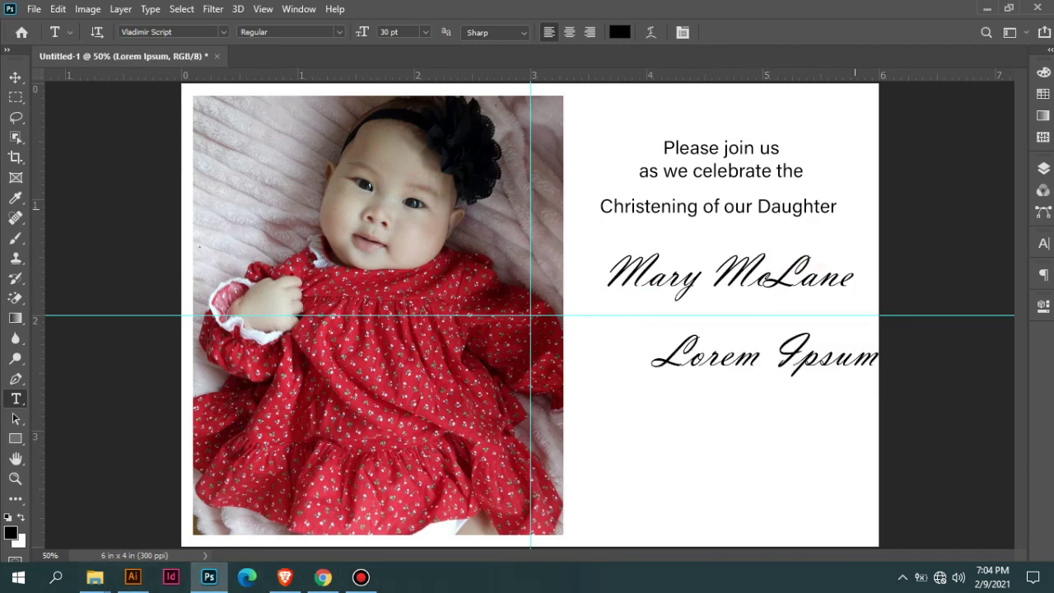
pyautogui.hotkey('ctrl', 'z')
pyautogui.click(615, 391)
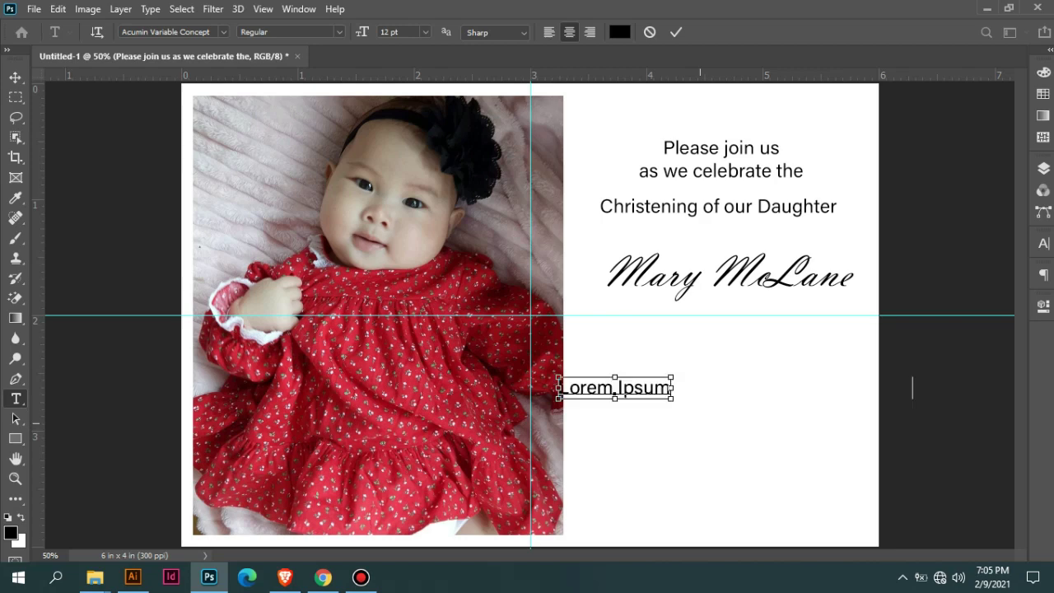
pyautogui.write('Feb 21 2021 Sunday sa Our Lady of Perpetual Help Brgy Bukal Tayabas')
pyautogui.click(511, 389)
pyautogui.press('Return')
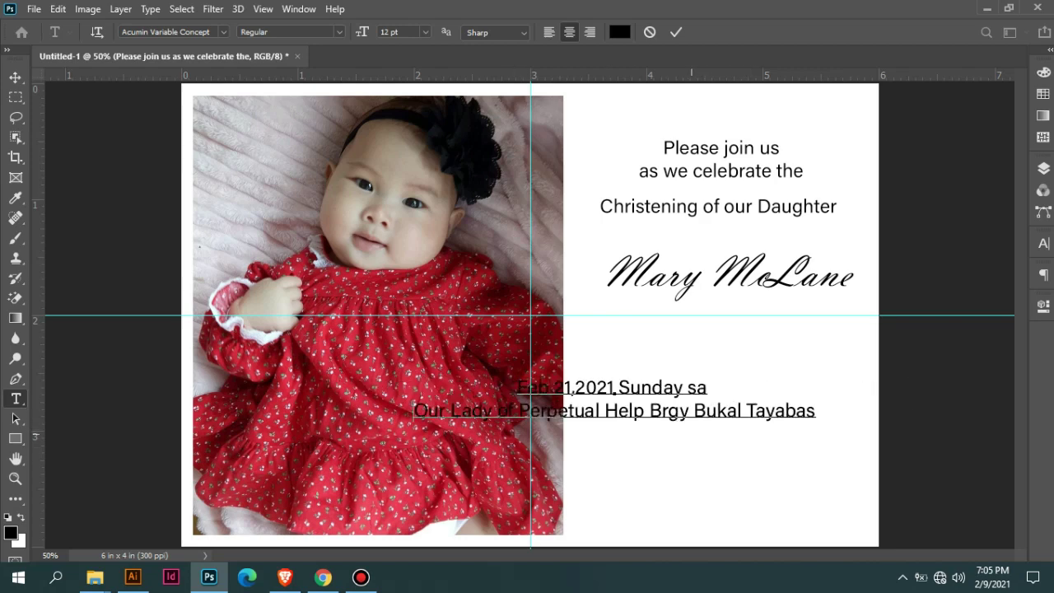
pyautogui.click(649, 408)
pyautogui.press('Return')
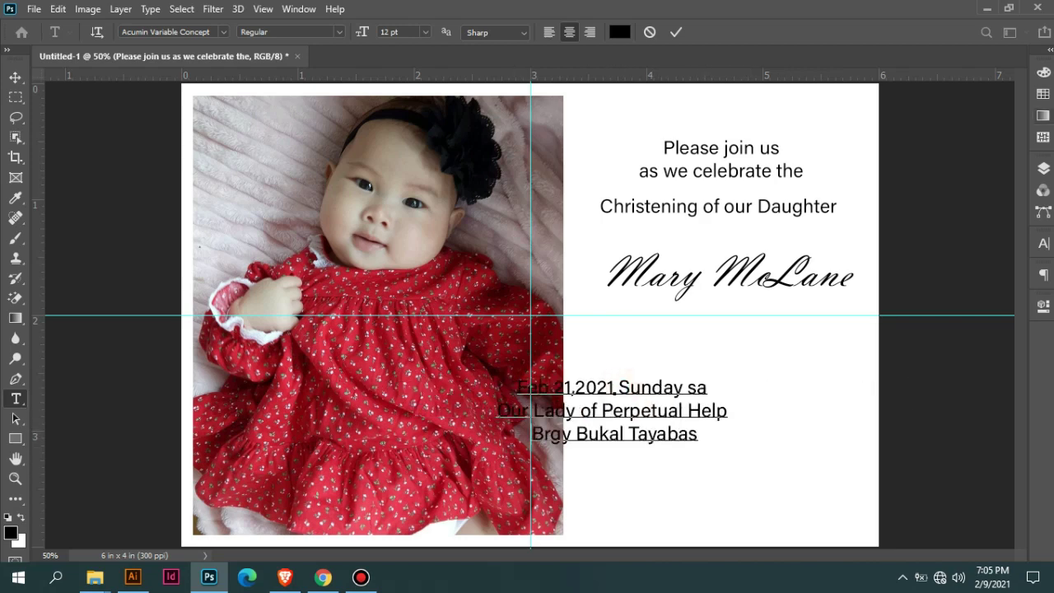
# - Move the date block to the lower right and lower the script name
pyautogui.click(16, 76)
pyautogui.moveTo(629, 381); pyautogui.dragTo(724, 432)
pyautogui.moveTo(794, 259); pyautogui.dragTo(778, 305)
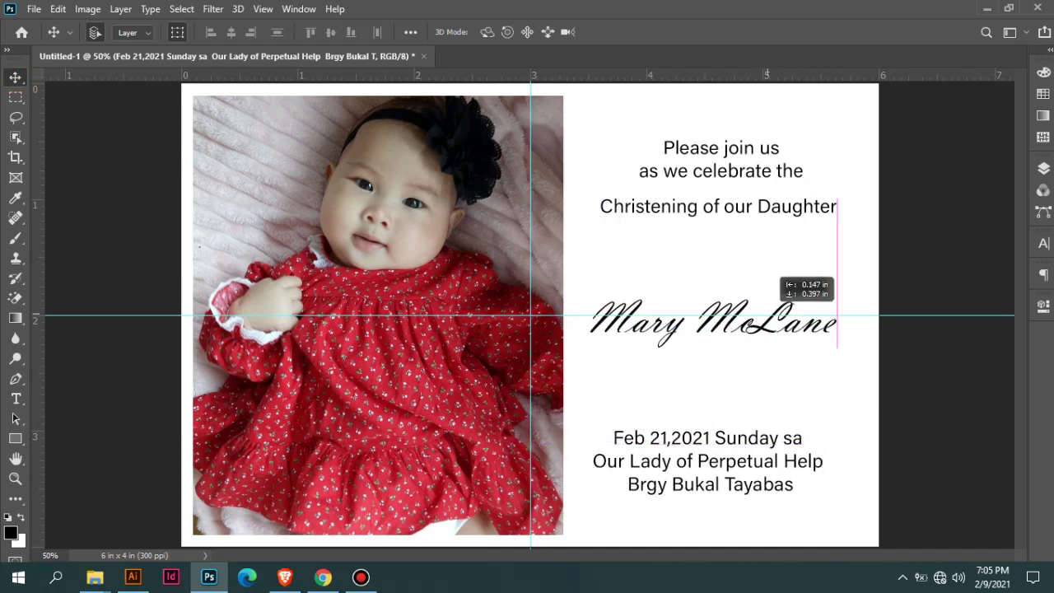
# - Shrink the baby photo to 84.88% and nudge it up slightly
pyautogui.click(1043, 168)
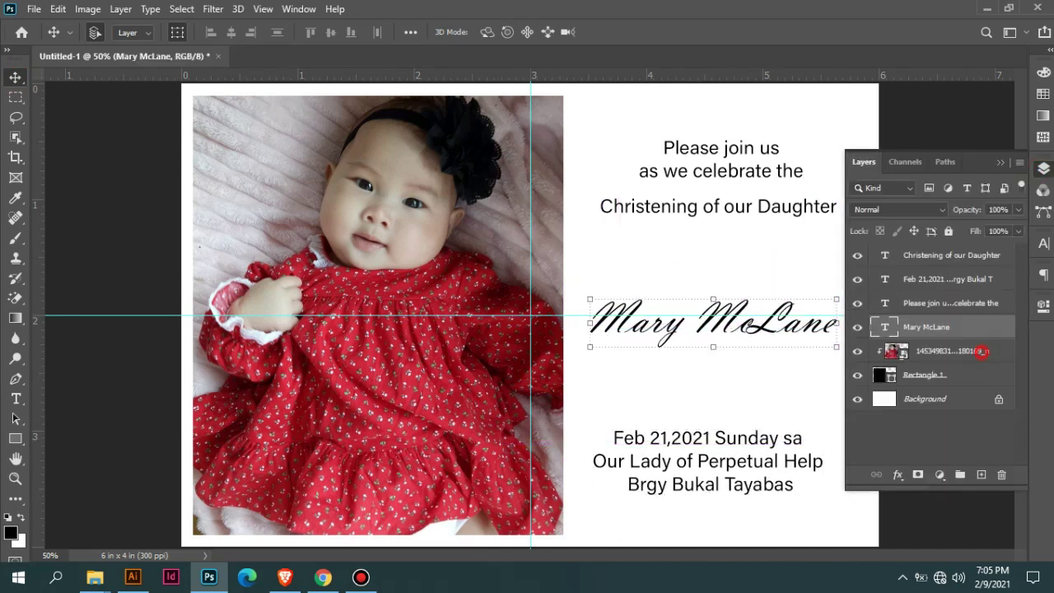
pyautogui.click(982, 351)
pyautogui.hotkey('ctrl', 't')
pyautogui.moveTo(617, 94); pyautogui.dragTo(569, 144)
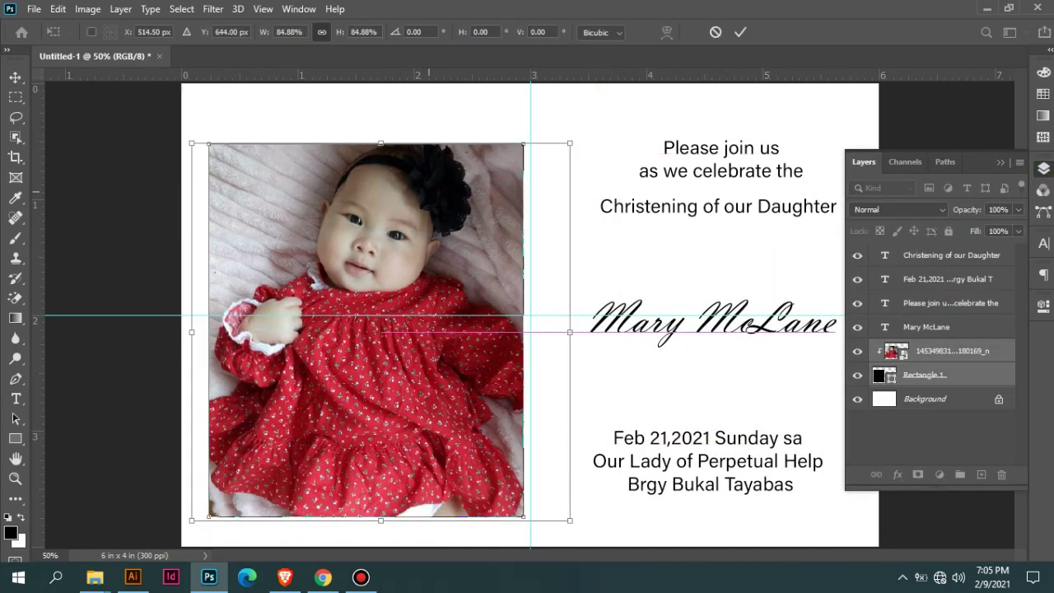
pyautogui.press('Return')
pyautogui.moveTo(473, 258); pyautogui.dragTo(473, 251)
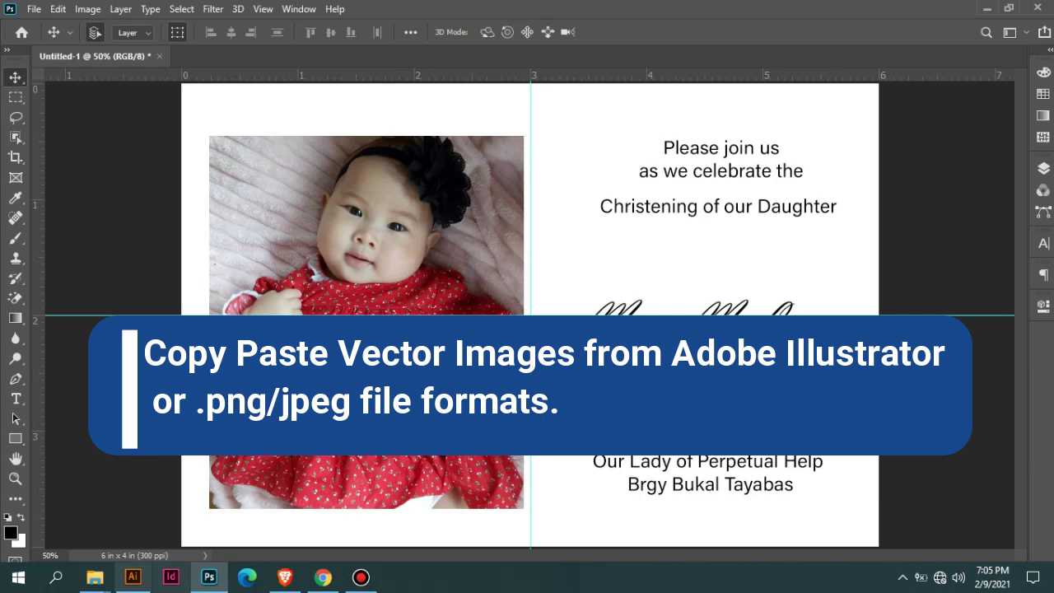
# - In Illustrator, browse to D:\Vectors\Flowers\Flowers Blush and show its files as large thumbnails
pyautogui.click(133, 576)
pyautogui.click(75, 10)
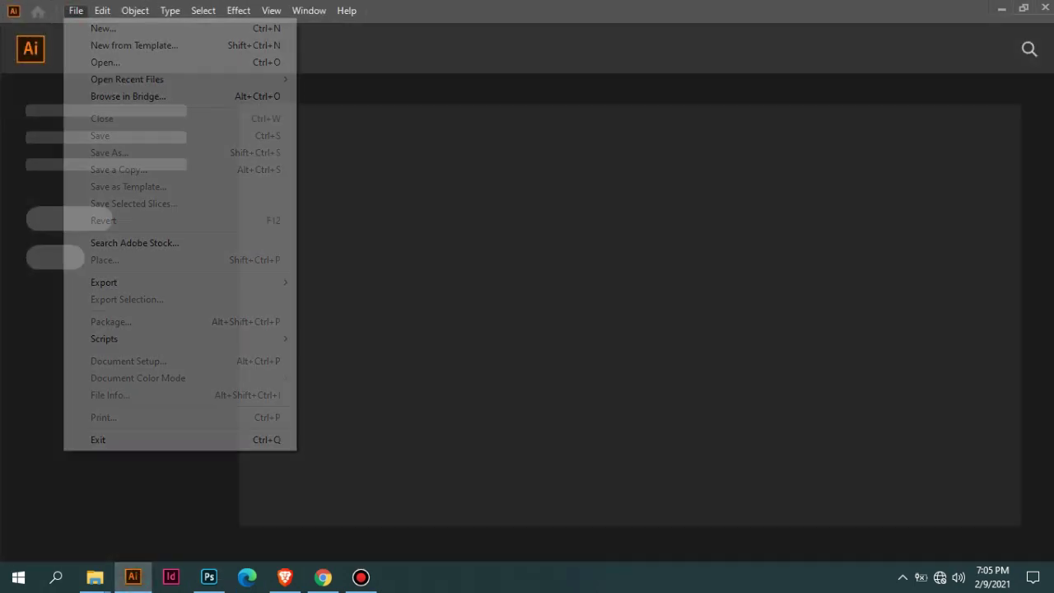
pyautogui.hotkey('ctrl', 'o')
pyautogui.hotkey('alt', 'Up')
pyautogui.hotkey('alt', 'Up')
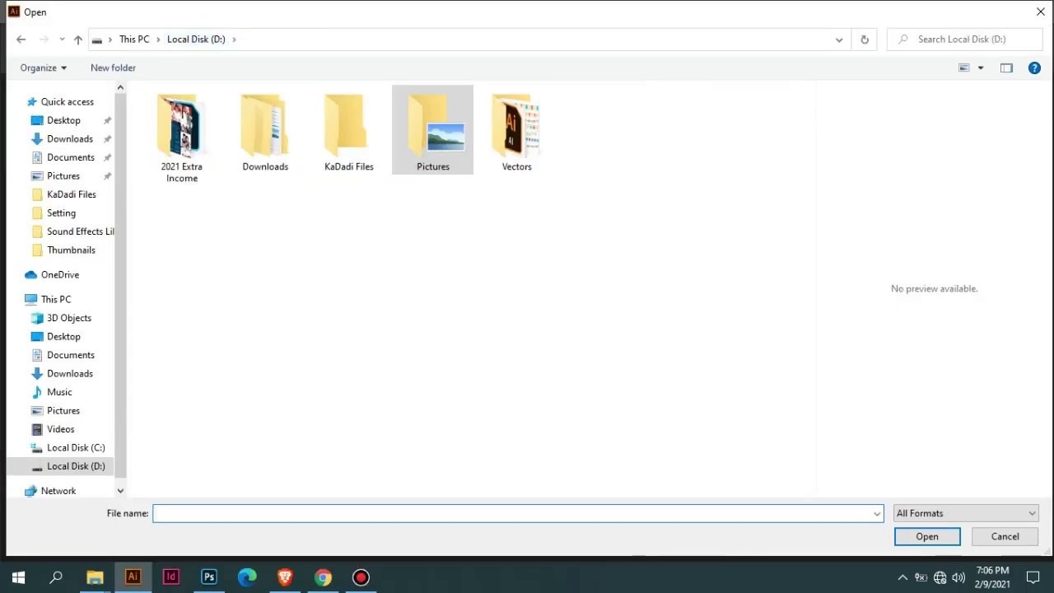
pyautogui.press('Right')
pyautogui.press('Return')
pyautogui.scroll(-2, 190, 434)
pyautogui.scroll(-3, 190, 371)
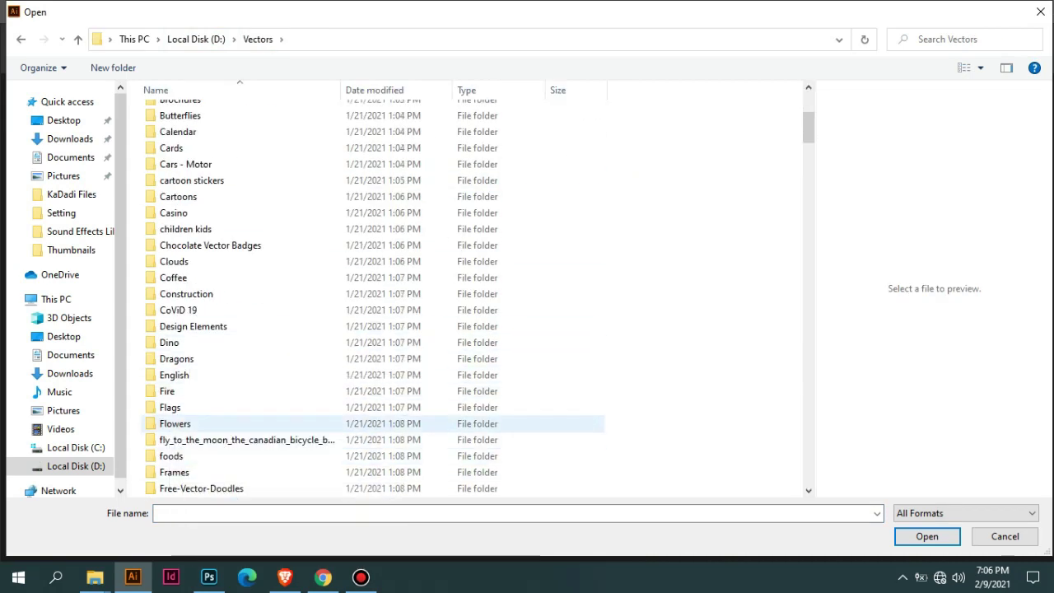
pyautogui.doubleClick(176, 423)
pyautogui.doubleClick(187, 129)
pyautogui.click(979, 67)
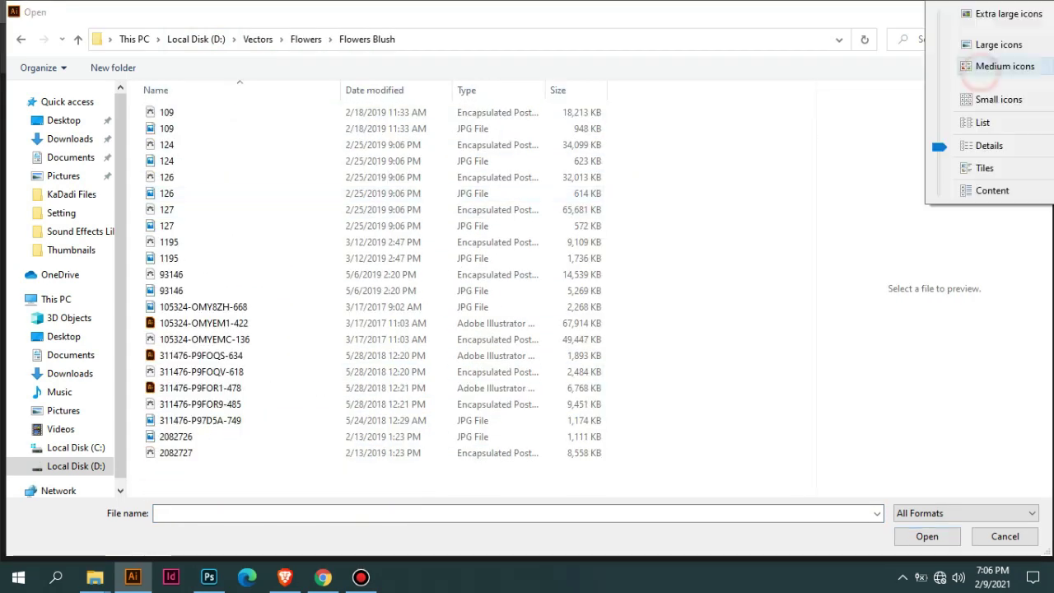
pyautogui.click(967, 42)
# - Open the 2082727 wreath artwork and drag its sample wording off the wreath
pyautogui.click(431, 321)
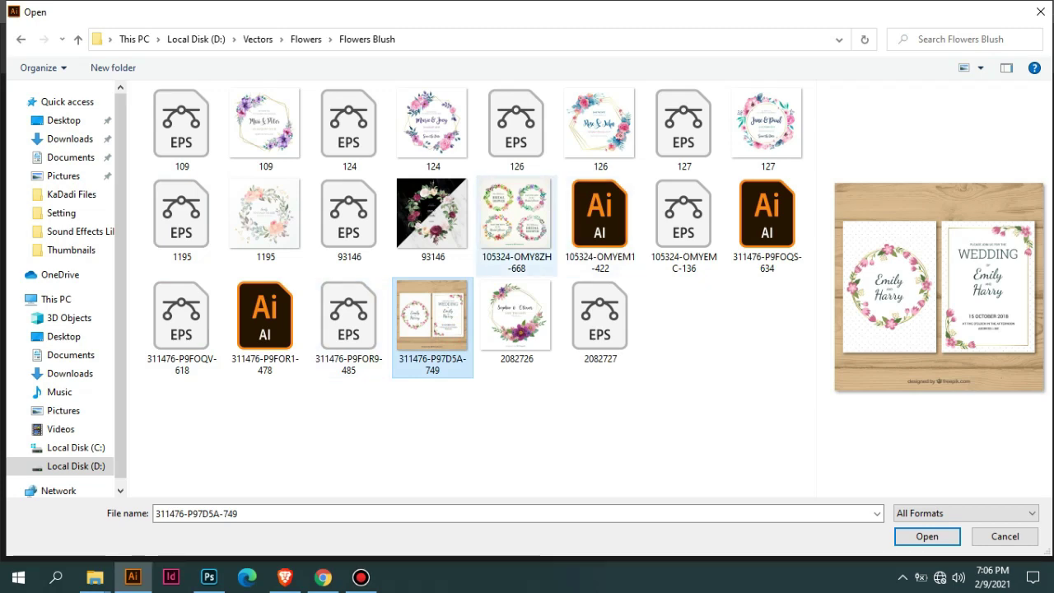
pyautogui.click(516, 321)
pyautogui.click(588, 333)
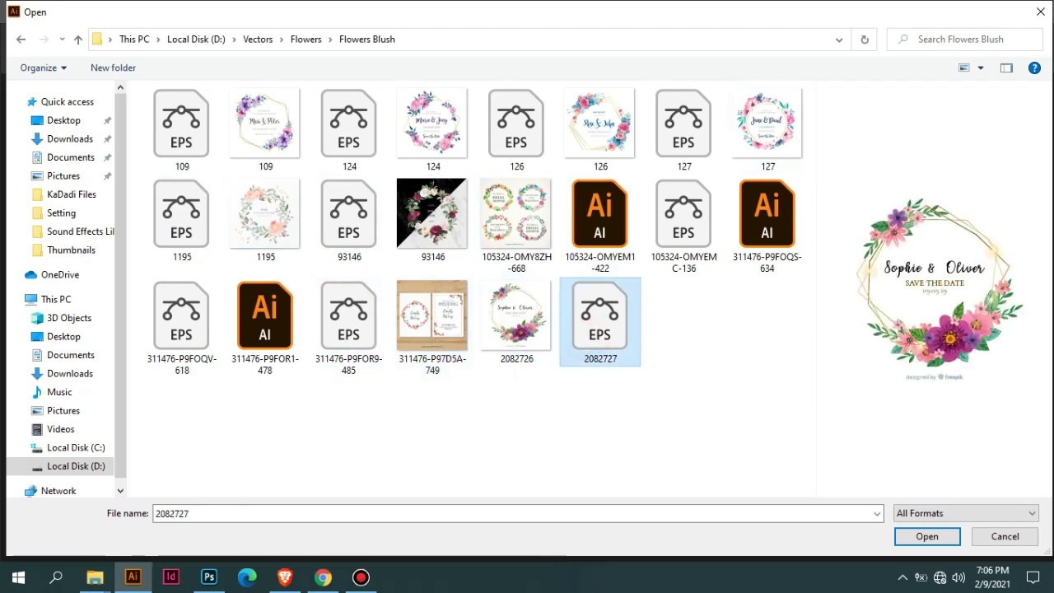
pyautogui.doubleClick(589, 337)
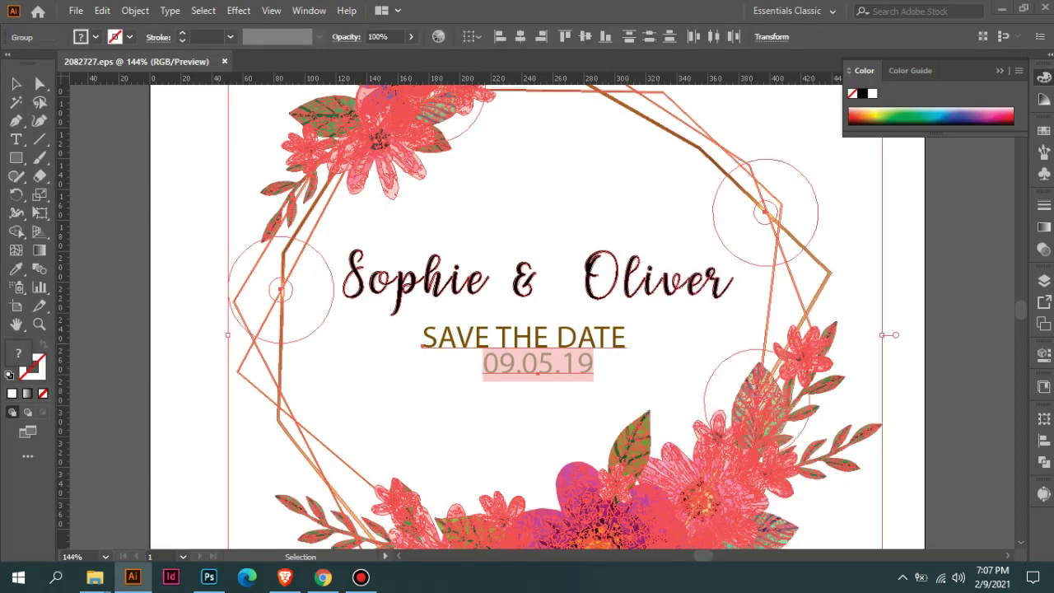
pyautogui.moveTo(395, 329); pyautogui.dragTo(1010, 348)
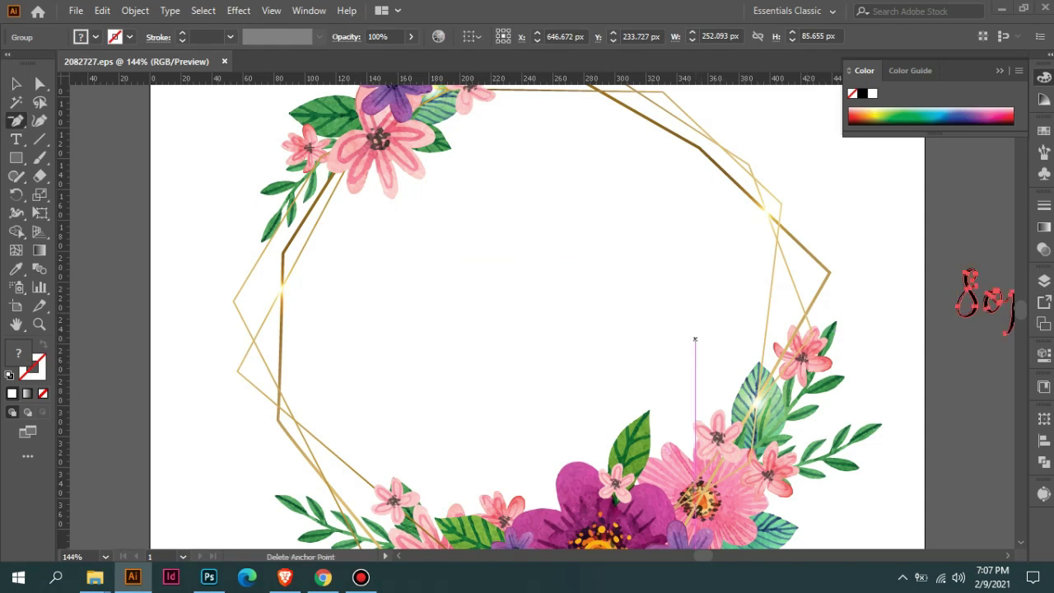
pyautogui.hotkey('ctrl', '1')
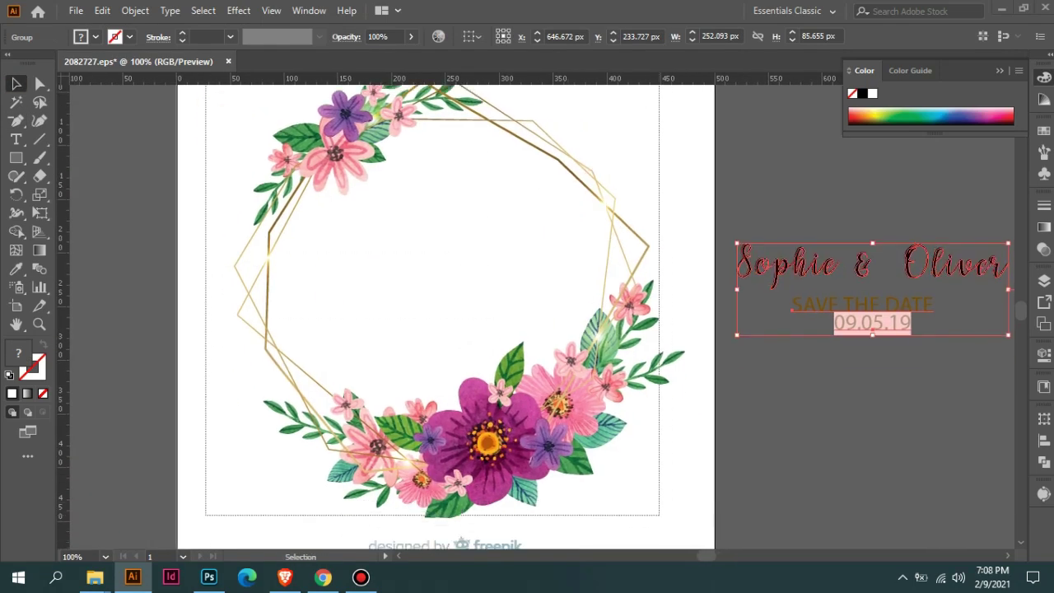
pyautogui.hotkey('alt', 'Tab')
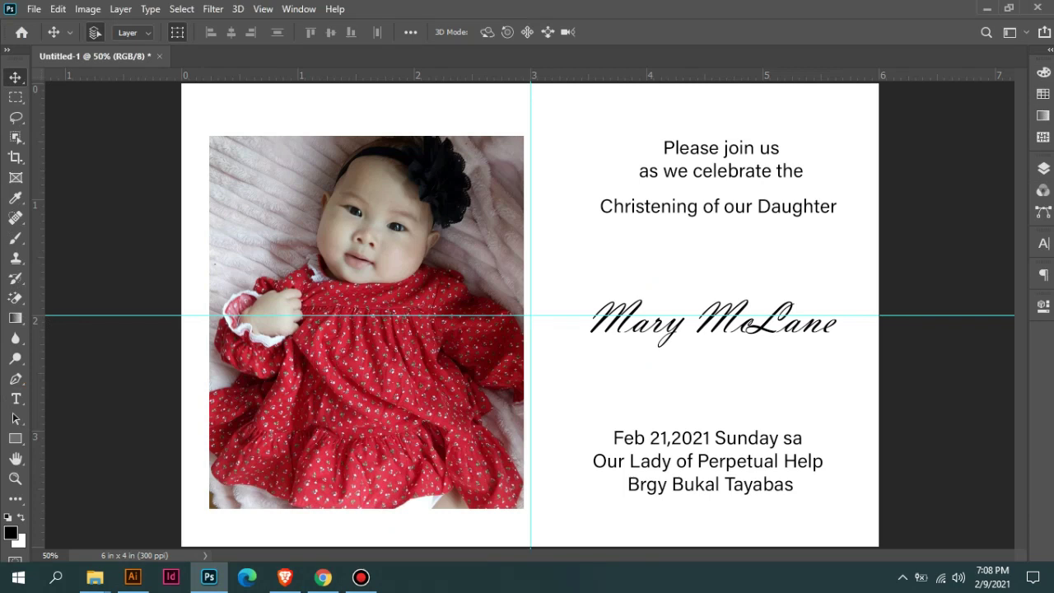
# - Paste the wreath as a smart object, scaled and positioned around the right-half text
pyautogui.hotkey('ctrl', 'v')
pyautogui.press('Return')
pyautogui.moveTo(499, 311); pyautogui.dragTo(687, 321)
pyautogui.moveTo(917, 321); pyautogui.dragTo(887, 318)
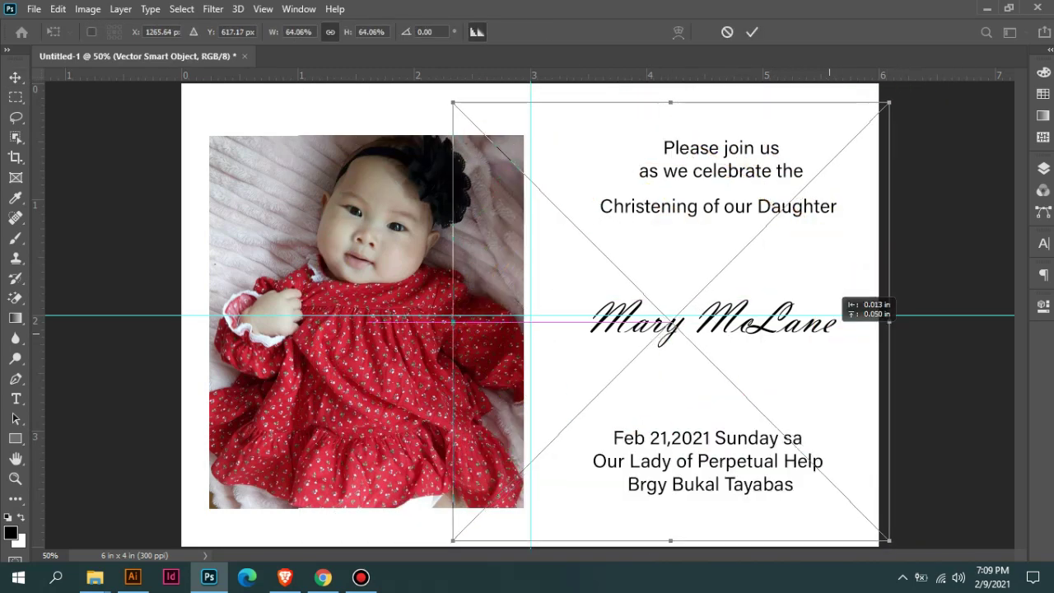
pyautogui.moveTo(823, 371); pyautogui.dragTo(871, 370)
pyautogui.press('Return')
pyautogui.moveTo(766, 416); pyautogui.dragTo(774, 415)
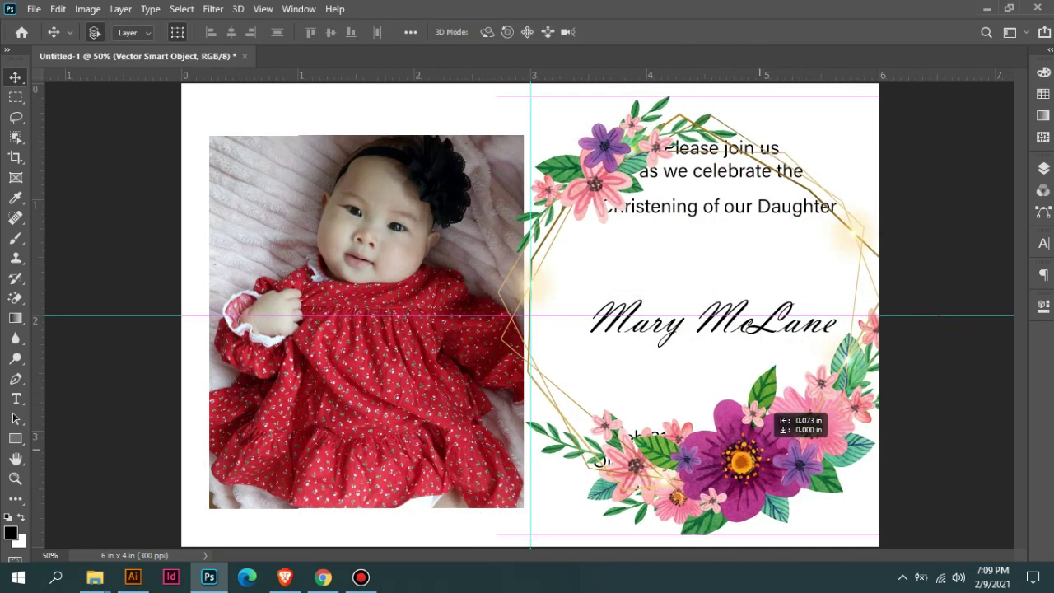
pyautogui.click(1043, 168)
pyautogui.click(963, 486)
# - Draw a pink-filled rectangle around the baby photo, scaled and tilted slightly anticlockwise
pyautogui.click(15, 438)
pyautogui.moveTo(191, 119); pyautogui.dragTo(544, 531)
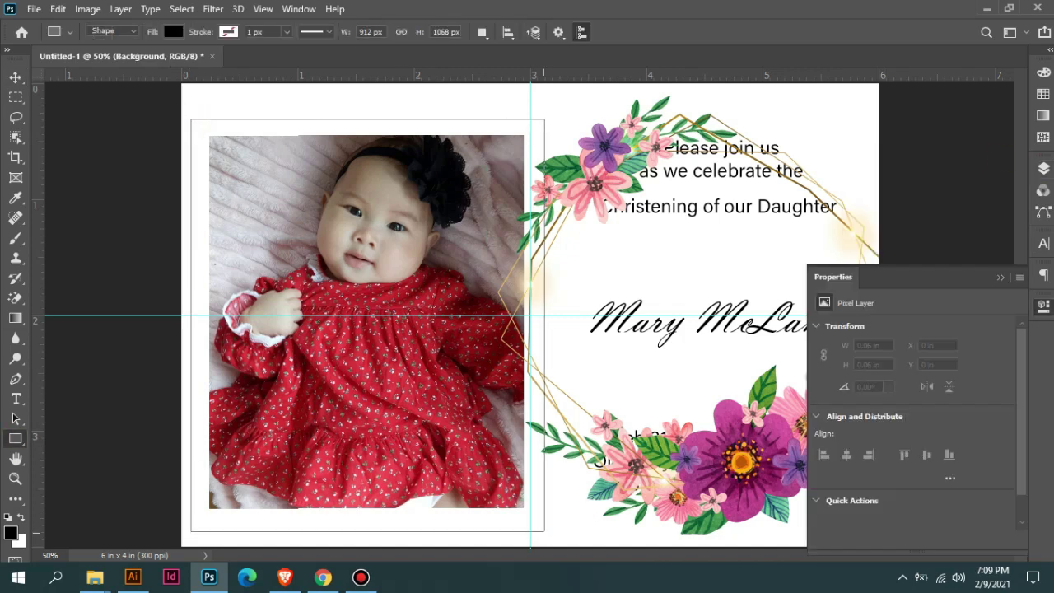
pyautogui.click(173, 32)
pyautogui.click(88, 114)
pyautogui.click(270, 61)
pyautogui.click(678, 99)
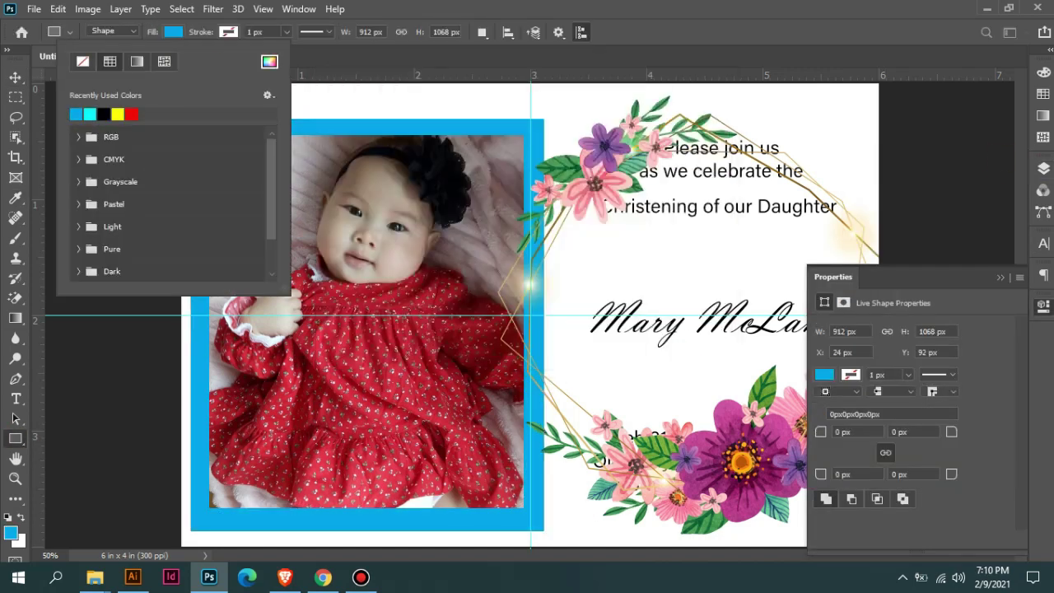
pyautogui.hotkey('ctrl', 't')
pyautogui.moveTo(551, 544); pyautogui.dragTo(544, 527)
pyautogui.moveTo(374, 531); pyautogui.dragTo(374, 521)
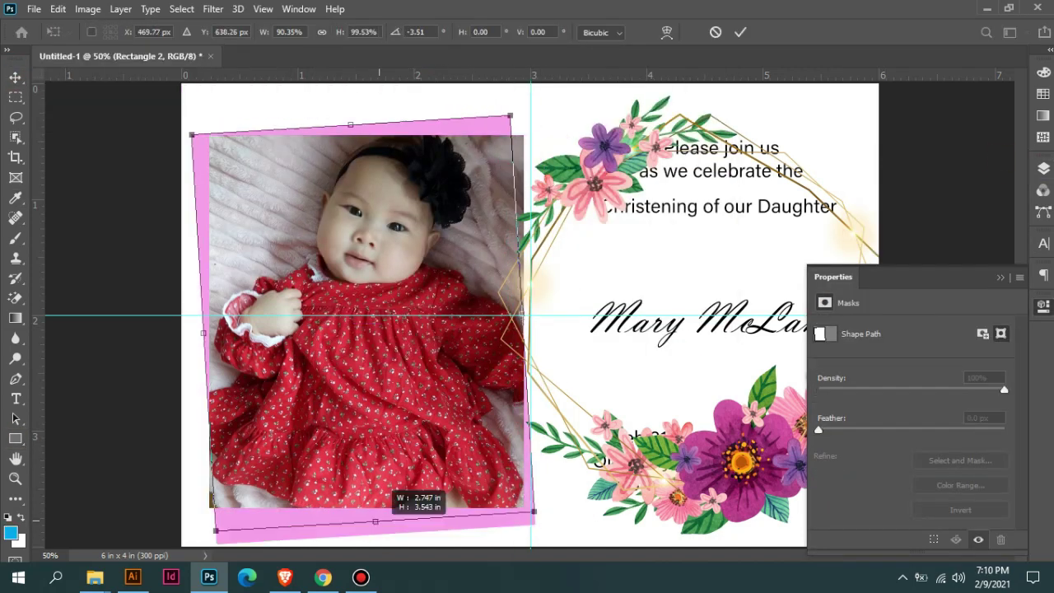
pyautogui.press('Return')
# - Duplicate the pink frame and tilt the copy about 5 degrees
pyautogui.press('v')
pyautogui.hotkey('ctrl', 'j')
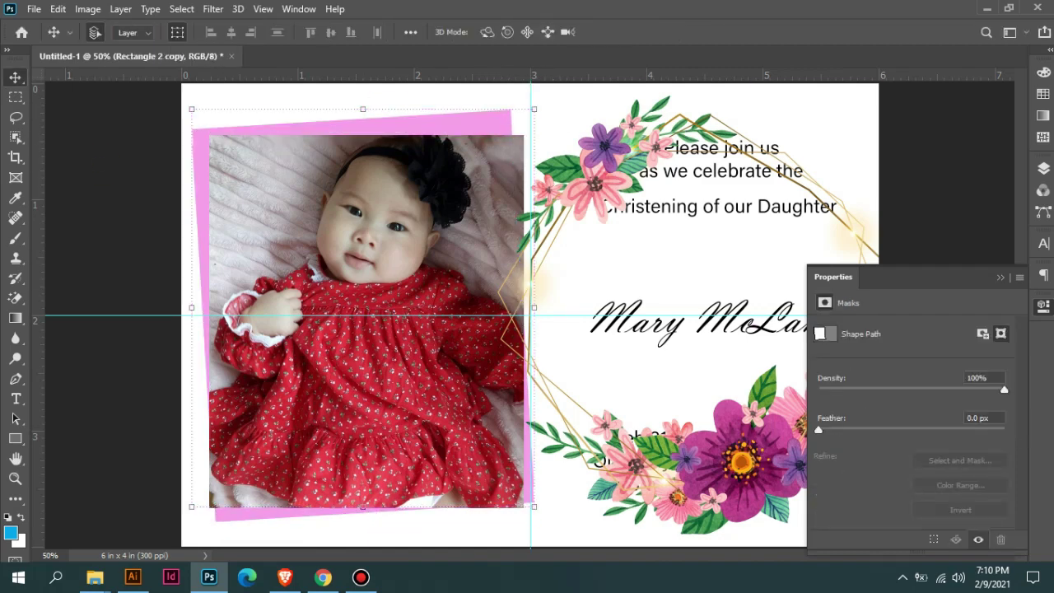
pyautogui.click(1043, 168)
pyautogui.hotkey('ctrl', 't')
pyautogui.moveTo(362, 527); pyautogui.dragTo(343, 505)
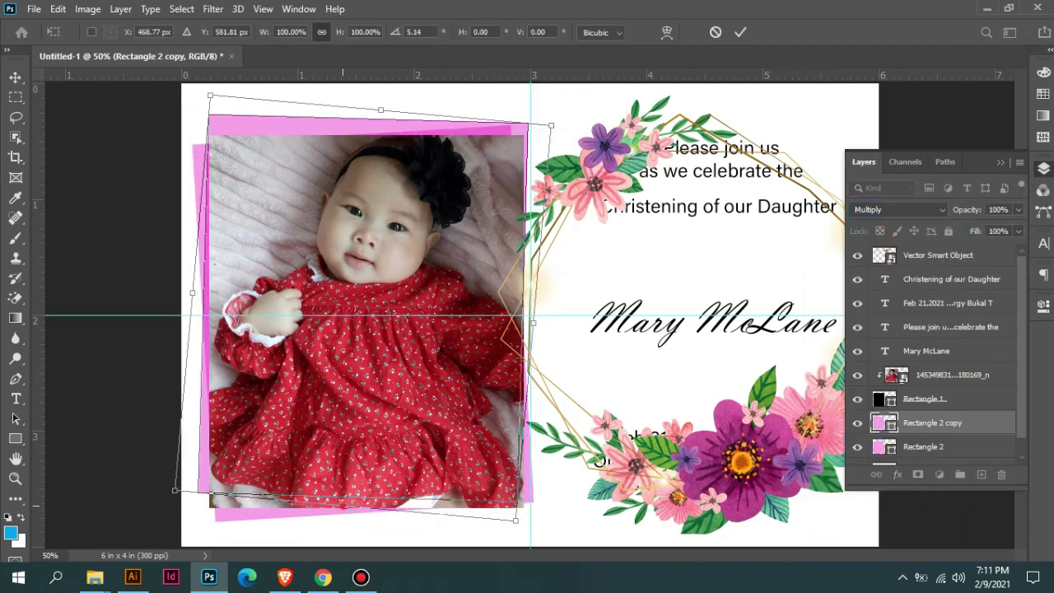
pyautogui.press('Return')
# - Refine the frames by stretching the original's top edge and adjusting the duplicate's tilt
pyautogui.click(923, 446)
pyautogui.hotkey('ctrl', 't')
pyautogui.moveTo(362, 125); pyautogui.dragTo(362, 124)
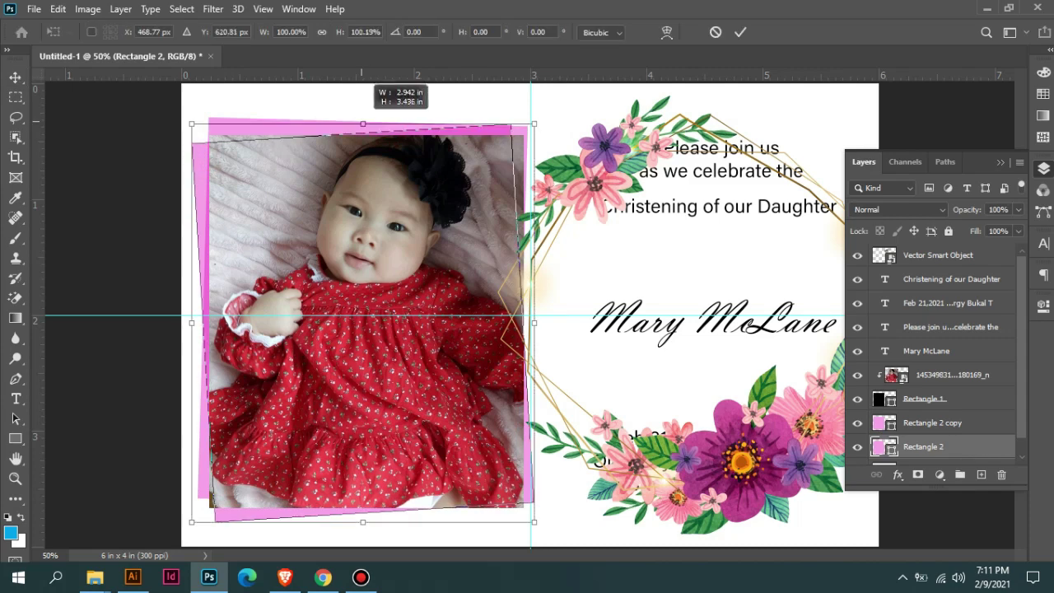
pyautogui.press('Return')
pyautogui.click(923, 422)
pyautogui.hotkey('ctrl', 't')
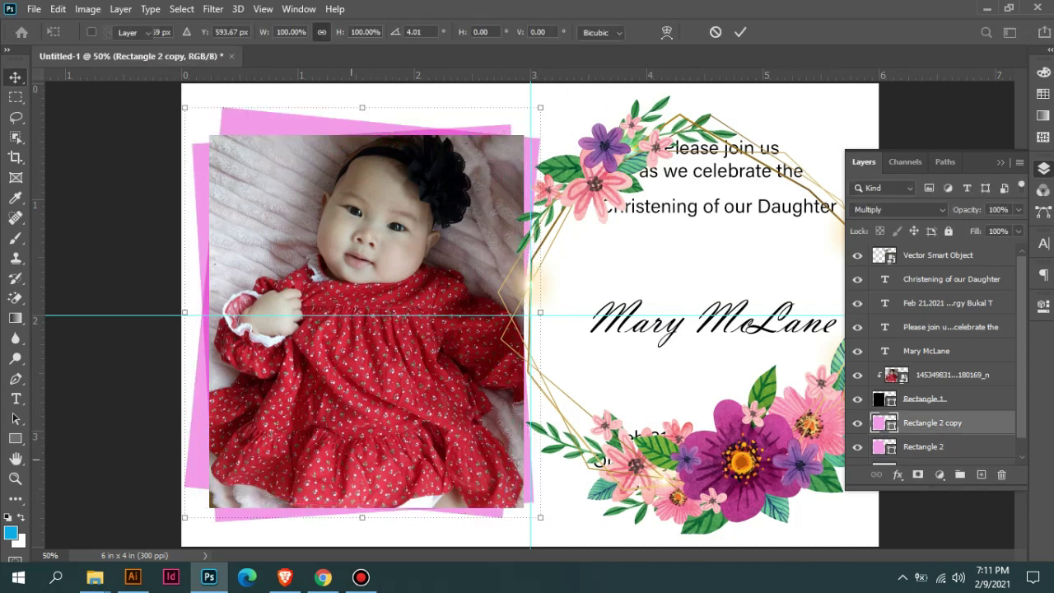
pyautogui.moveTo(362, 517); pyautogui.dragTo(362, 527)
pyautogui.press('Return')
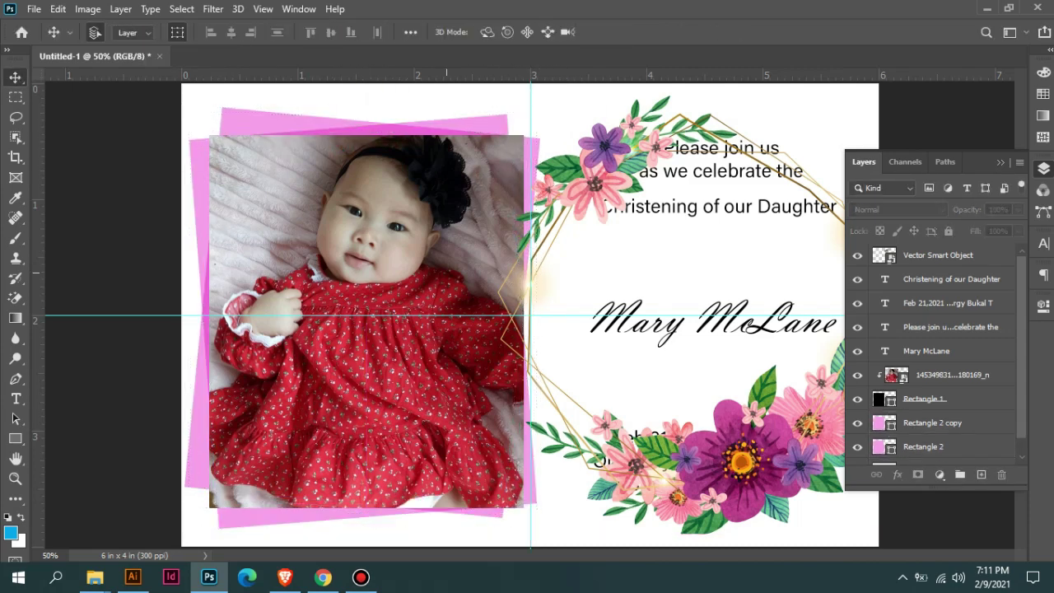
# - Move the Mary McLane name onto the horizontal guide and pick the 'Please join us' text
pyautogui.click(938, 255)
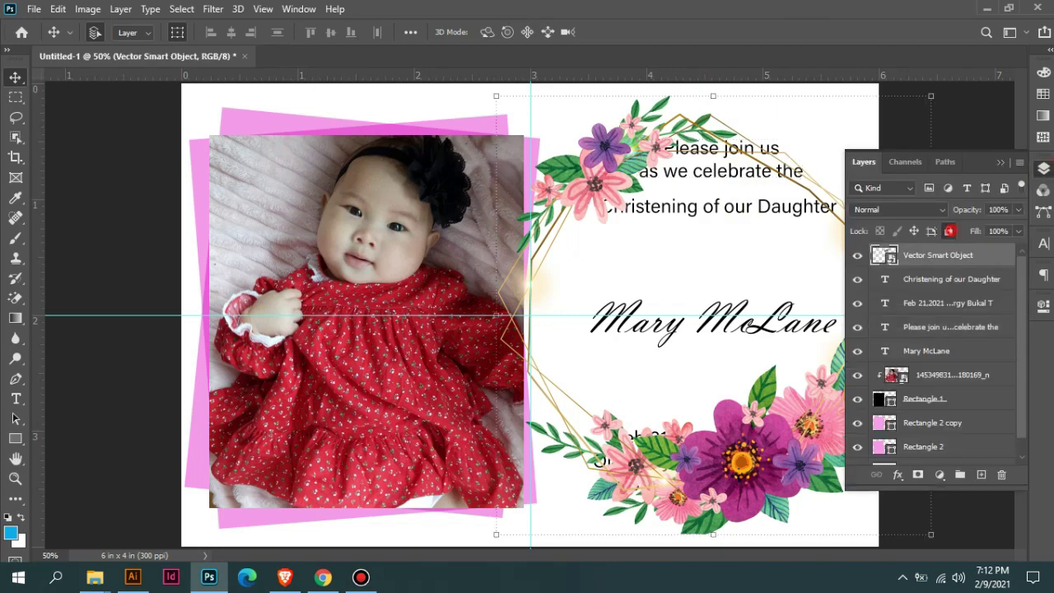
pyautogui.click(999, 162)
pyautogui.moveTo(707, 317); pyautogui.dragTo(682, 350)
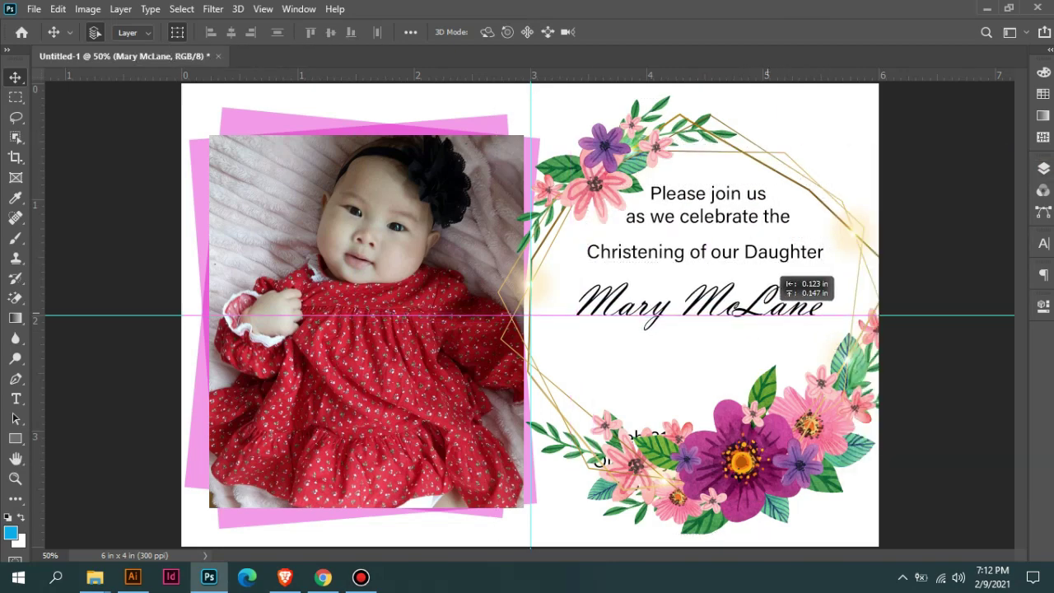
pyautogui.hotkey('ctrl', '0')
pyautogui.hotkey('ctrl', '0')
pyautogui.click(692, 199)
# - Set the 'Please join us' greeting to Bahnschrift at 10 pt
pyautogui.press('t')
pyautogui.click(424, 31)
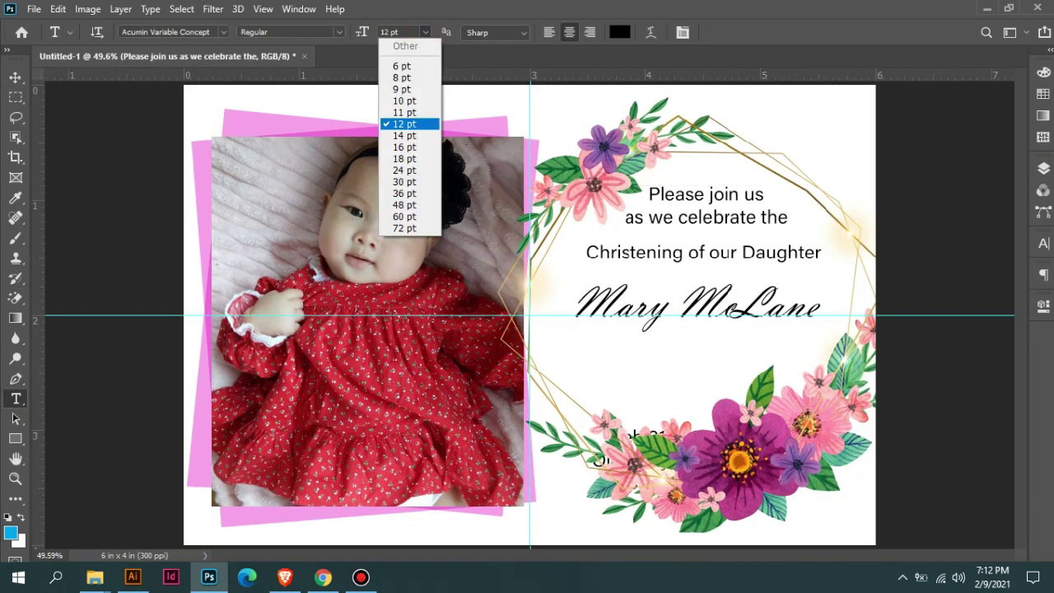
pyautogui.click(403, 160)
pyautogui.click(169, 32)
pyautogui.scroll(-2, 198, 329)
pyautogui.click(197, 407)
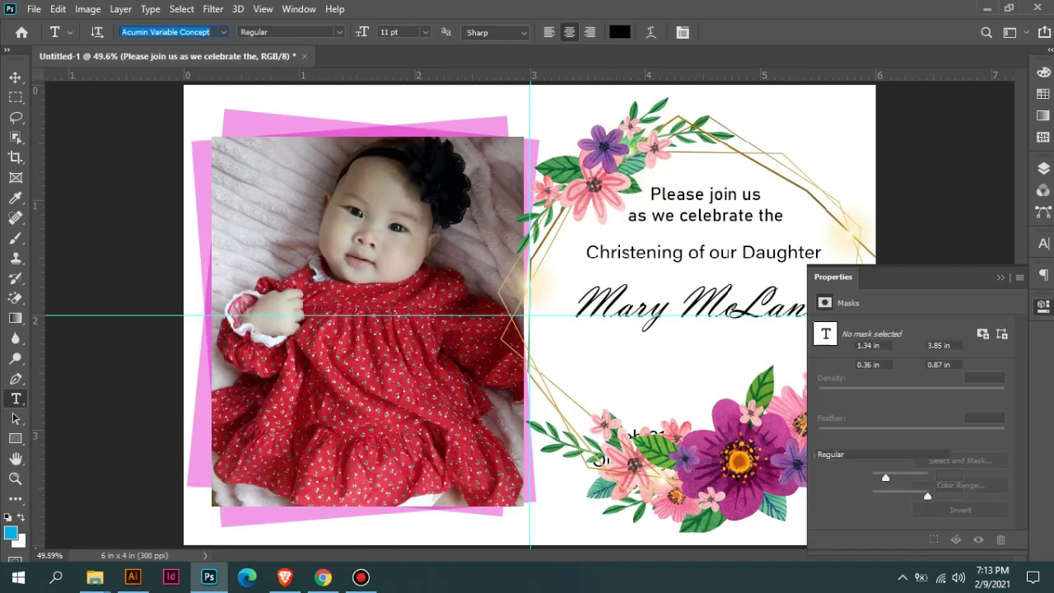
pyautogui.write('Bahnschrift')
pyautogui.click(1000, 277)
pyautogui.click(425, 31)
pyautogui.click(404, 90)
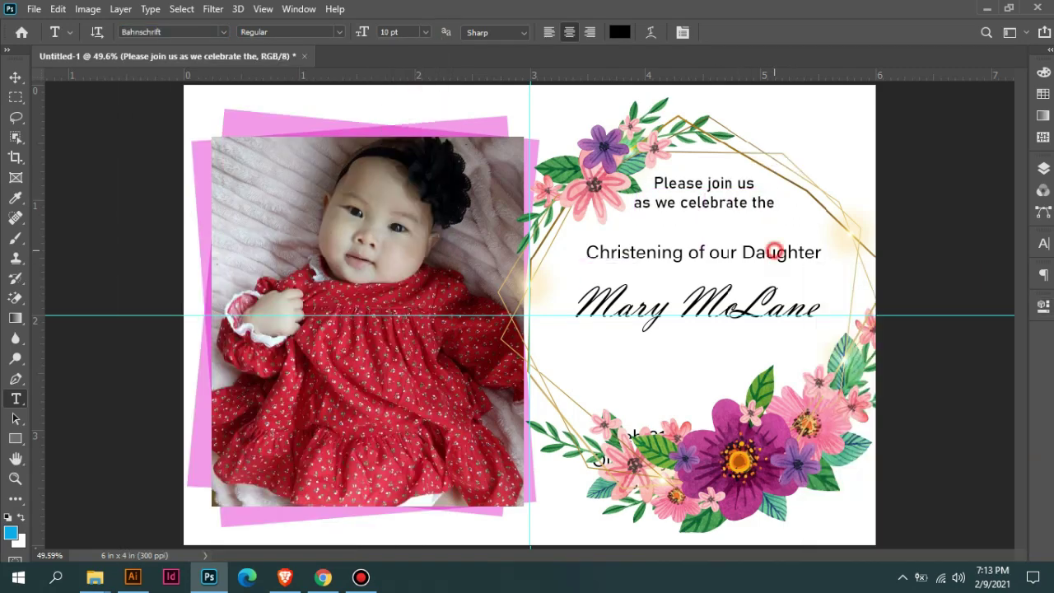
# - Move the 'Christening of our Daughter' line up under the greeting
pyautogui.moveTo(777, 252); pyautogui.dragTo(777, 233)
pyautogui.click(1043, 168)
pyautogui.keyDown('shift'); pyautogui.click(946, 303); pyautogui.keyUp('shift')
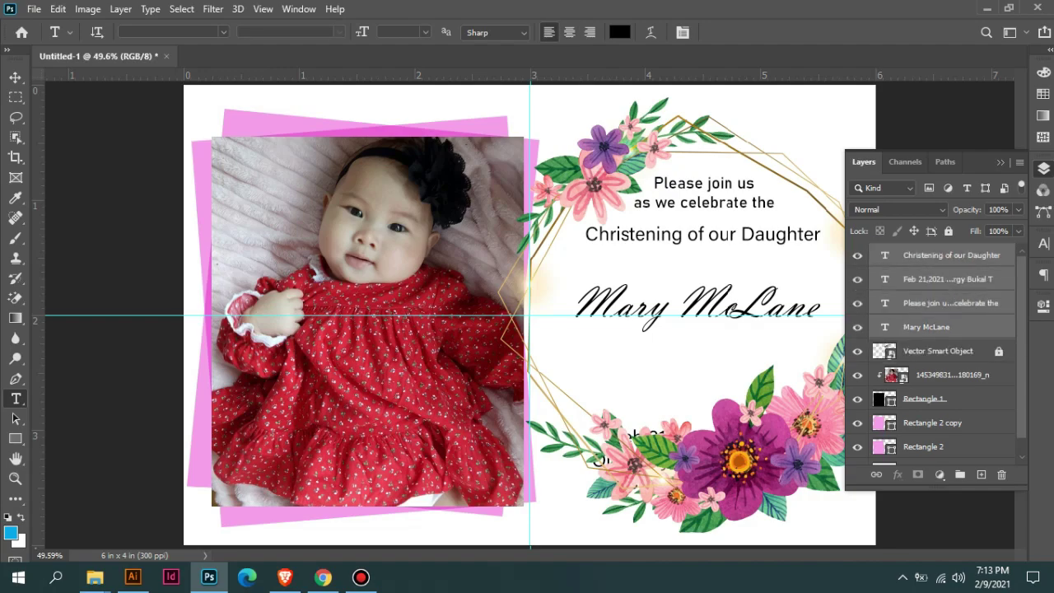
pyautogui.scroll(5, 745, 205)
pyautogui.press('v')
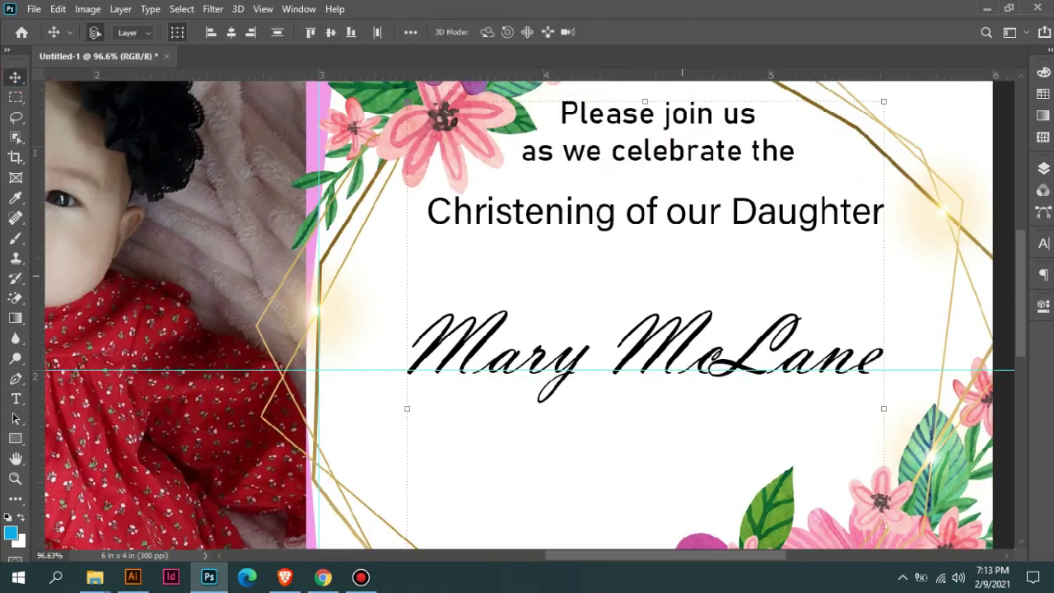
pyautogui.scroll(-5, 746, 206)
# - Browse handwritten fonts for the 'Christening of our Daughter' heading
pyautogui.click(782, 231)
pyautogui.click(15, 398)
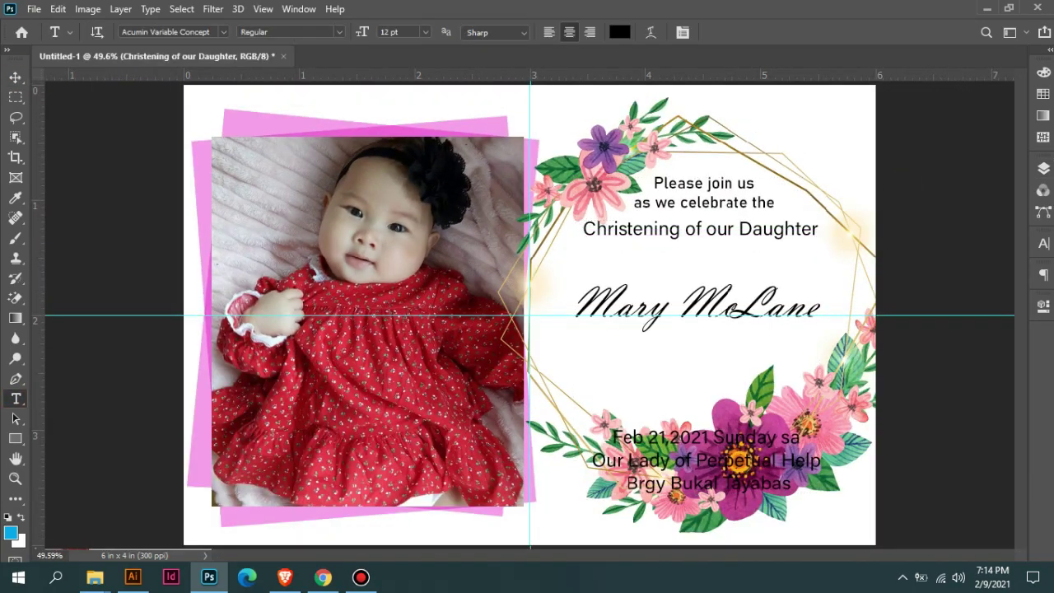
pyautogui.click(222, 32)
pyautogui.scroll(-4, 247, 329)
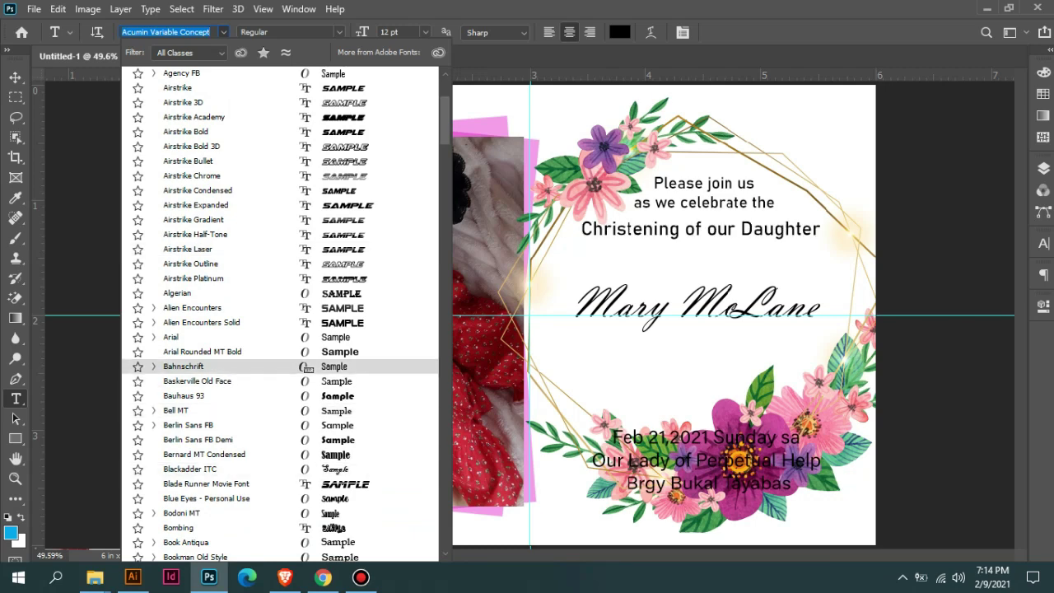
pyautogui.scroll(-1, 247, 444)
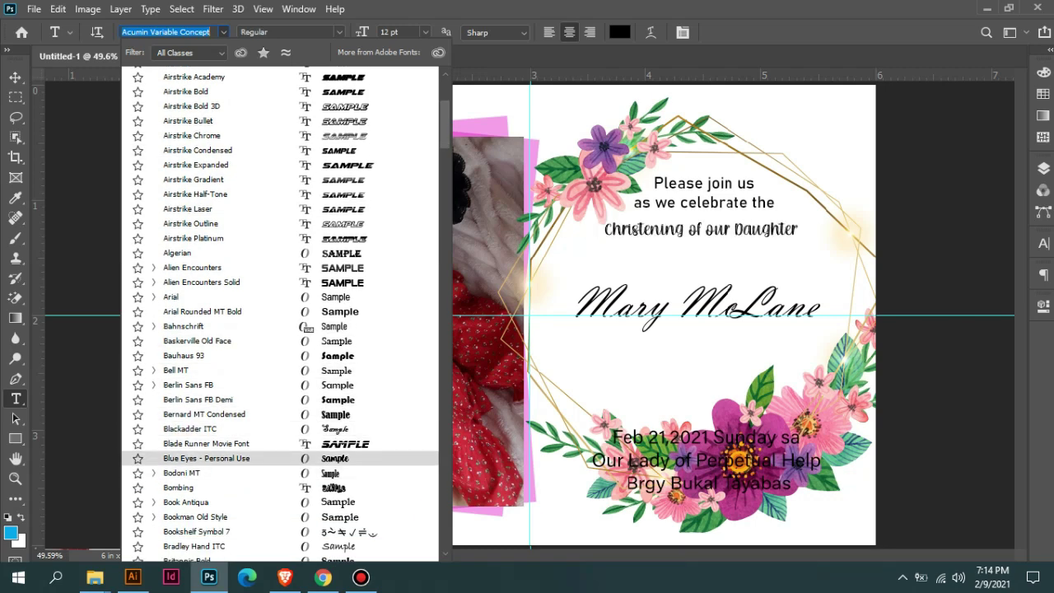
pyautogui.scroll(-1, 247, 457)
pyautogui.scroll(-1, 247, 461)
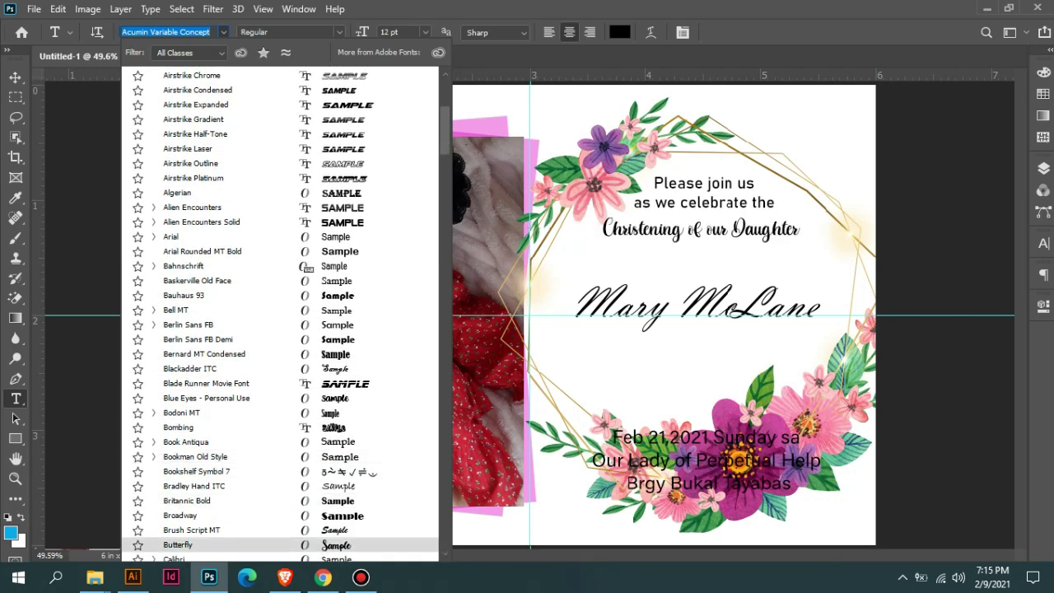
# - Delete 'McLane' from the name and set it in the Butterfly font
pyautogui.click(747, 304)
pyautogui.doubleClick(748, 304)
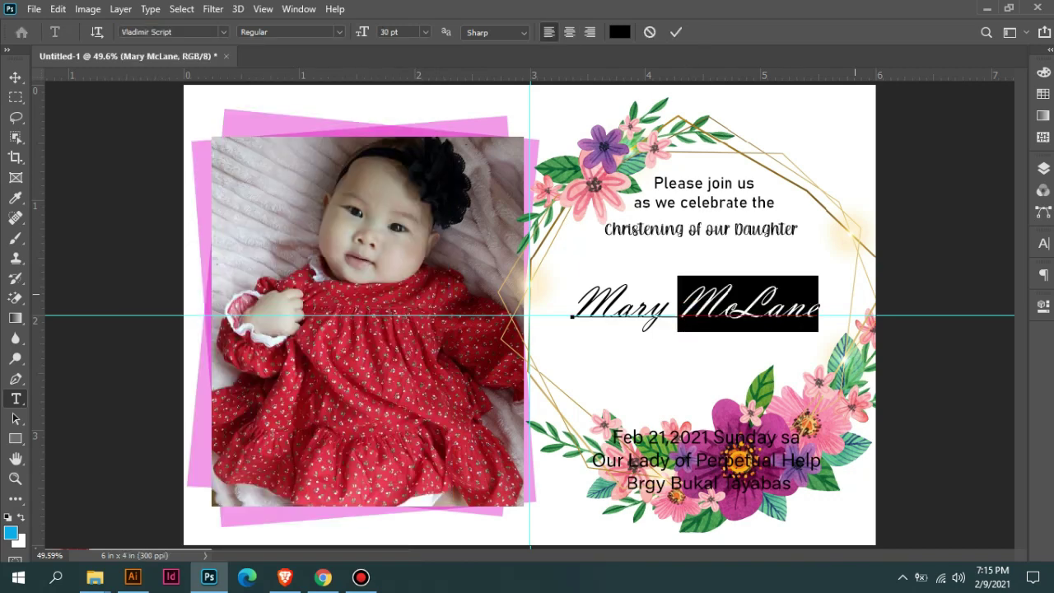
pyautogui.press('BackSpace')
pyautogui.click(222, 32)
pyautogui.scroll(-5, 247, 465)
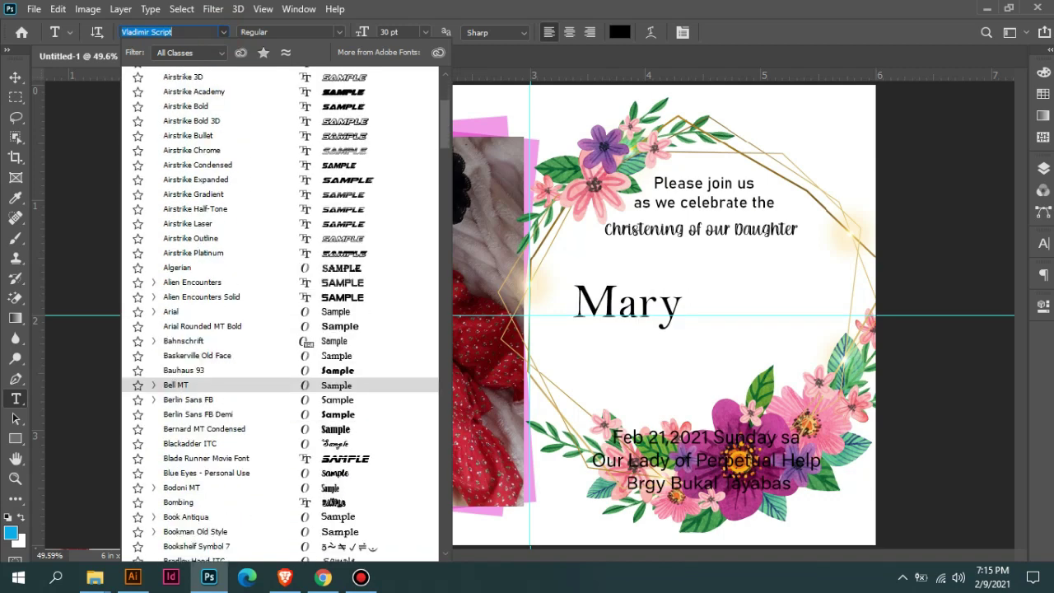
pyautogui.scroll(-3, 247, 466)
pyautogui.scroll(-2, 247, 466)
pyautogui.click(247, 527)
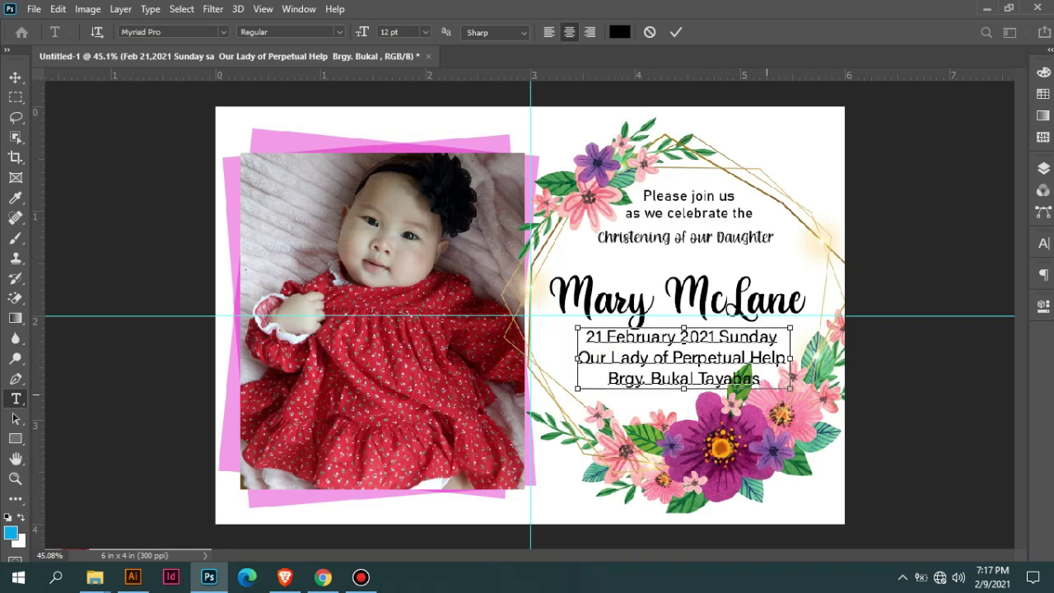
# - Reword the date to '21 February 2021 | Sunday', set the block to 8 pt, nudge it left
pyautogui.press('Escape')
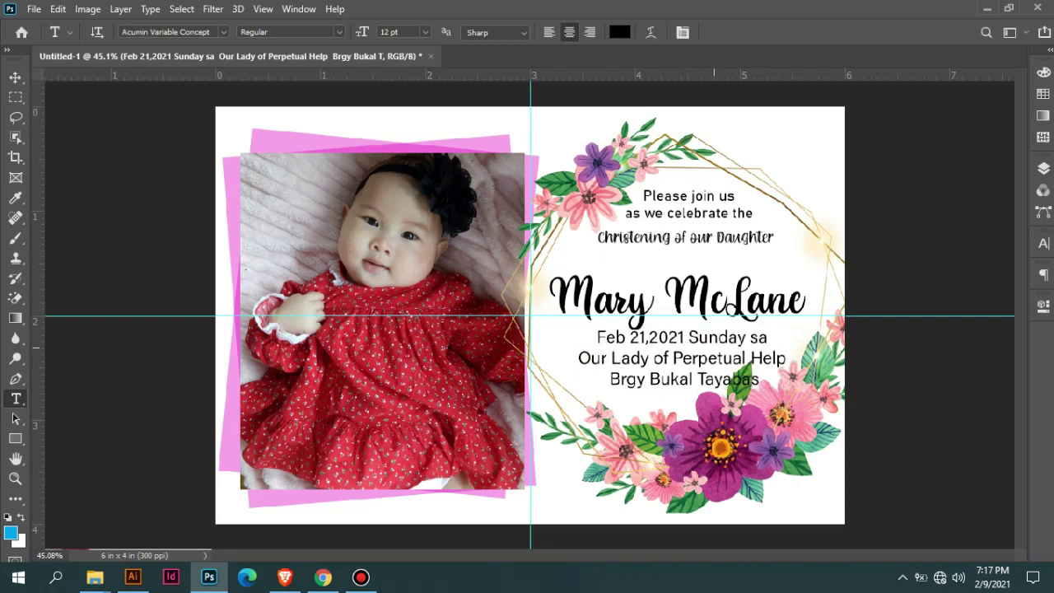
pyautogui.press('BackSpace')
pyautogui.press('BackSpace')
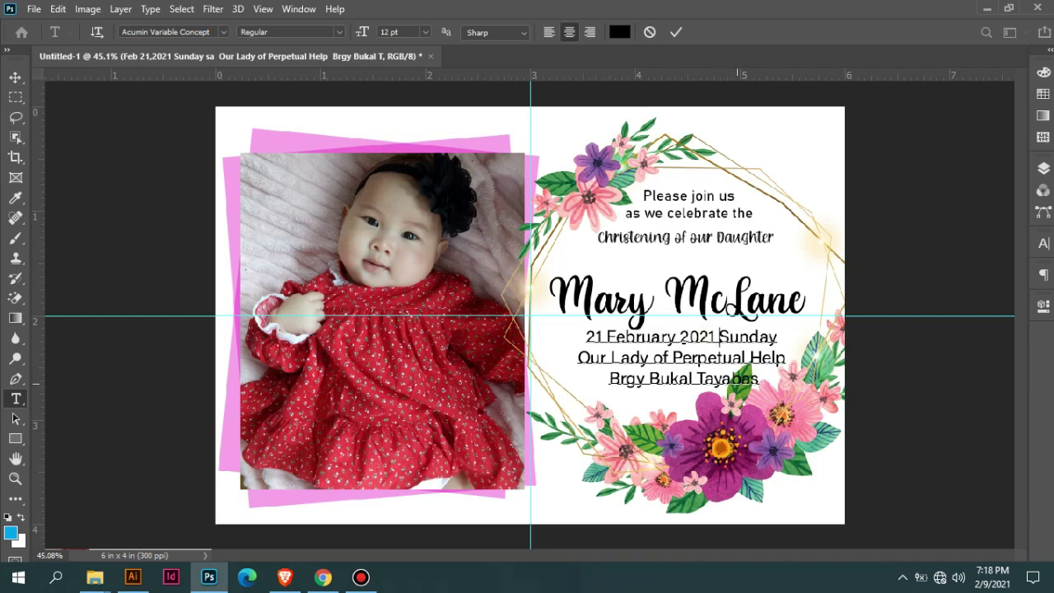
pyautogui.write('|')
pyautogui.click(425, 31)
pyautogui.click(404, 72)
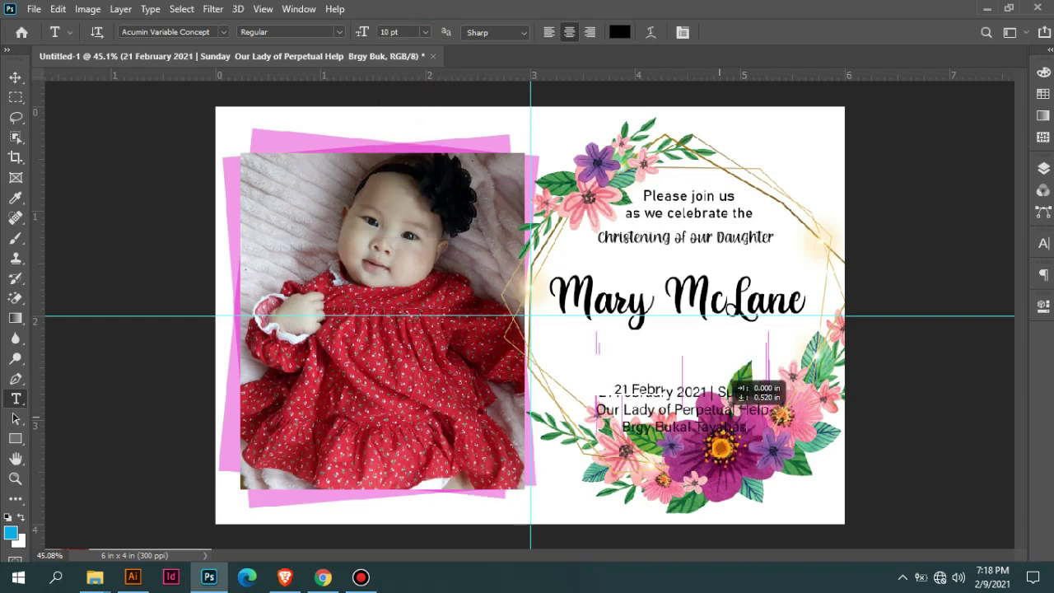
pyautogui.moveTo(716, 360); pyautogui.dragTo(709, 361)
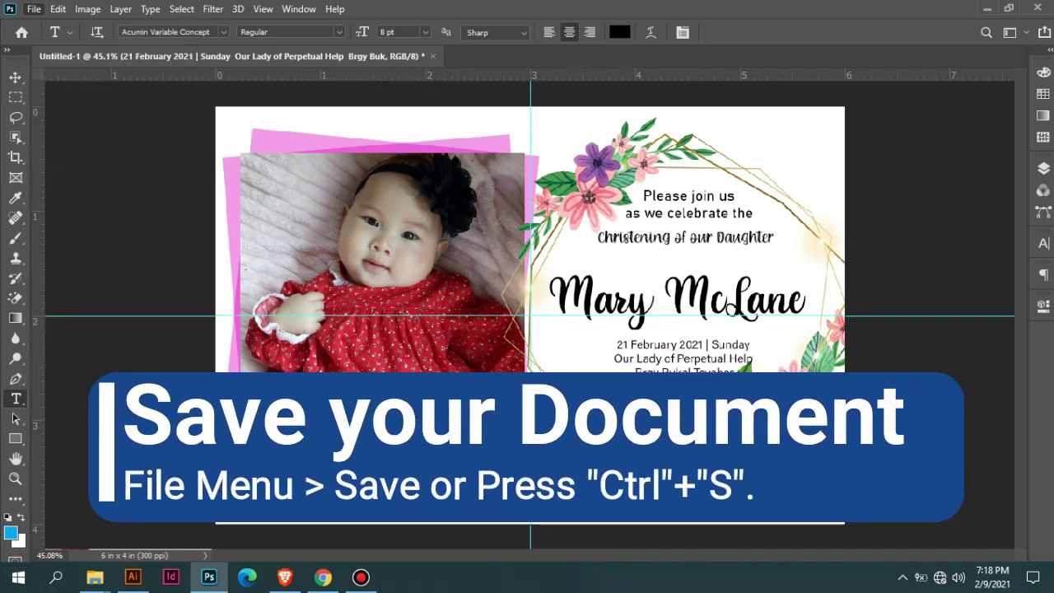
# - Save the invitation as 'mary invitation.psd' in the Mary Christening folder with default format options
pyautogui.hotkey('ctrl', 's')
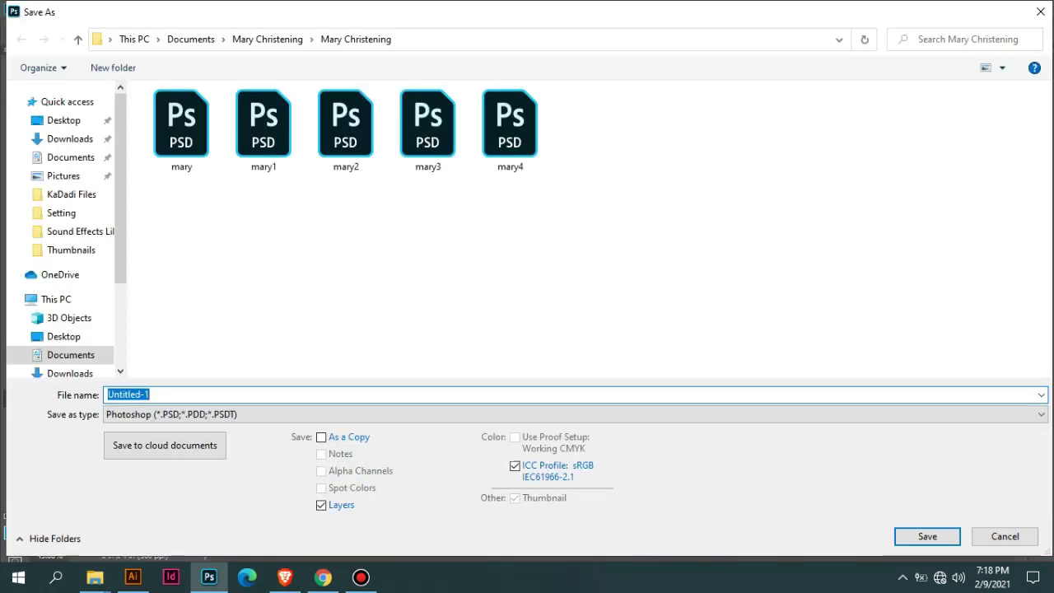
pyautogui.click(181, 127)
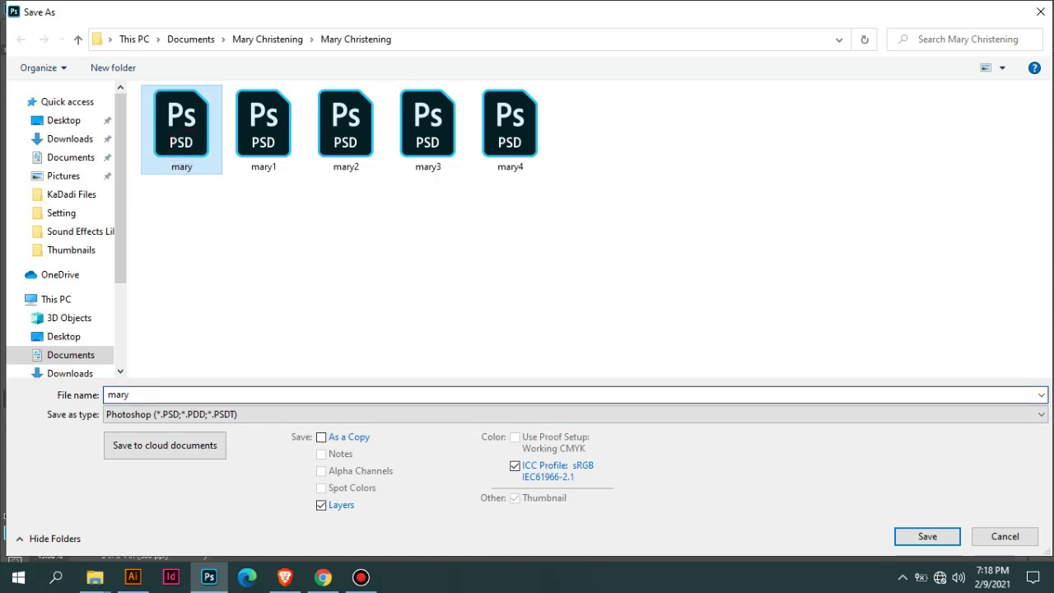
pyautogui.doubleClick(203, 393)
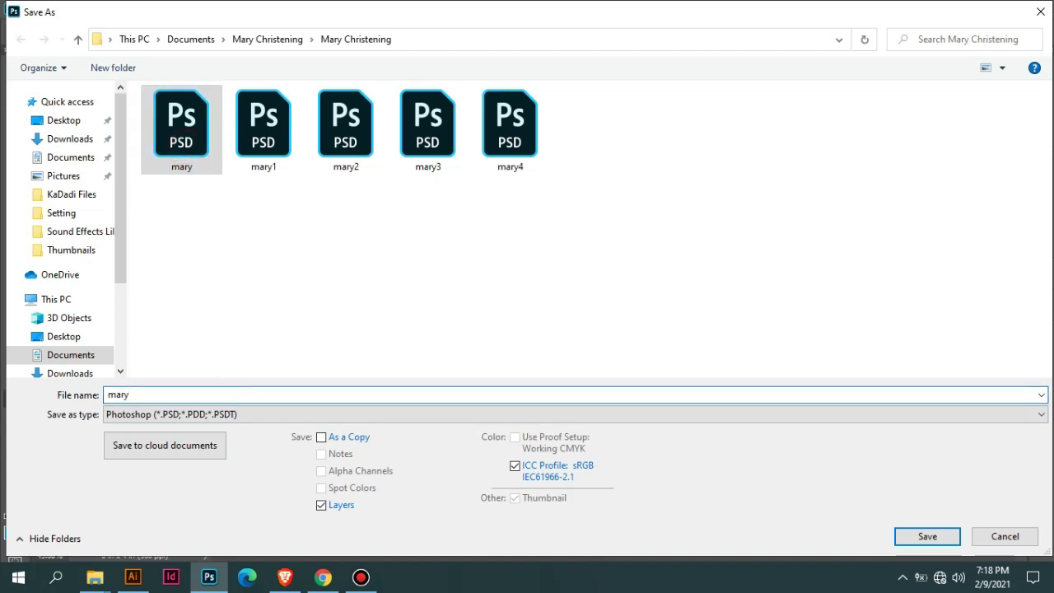
pyautogui.write('B')
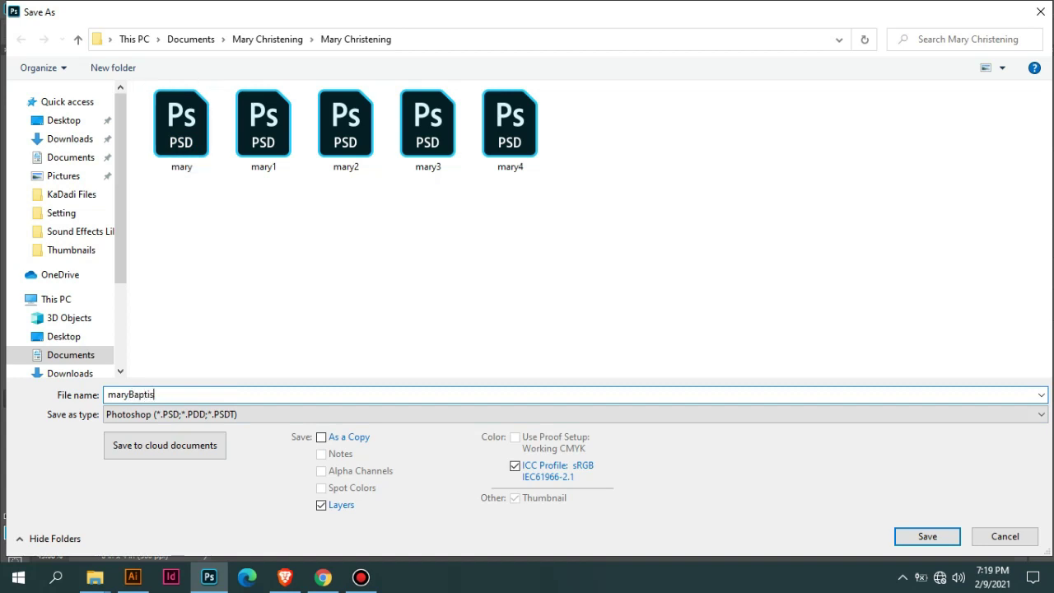
pyautogui.press('BackSpace')
pyautogui.press('Return')
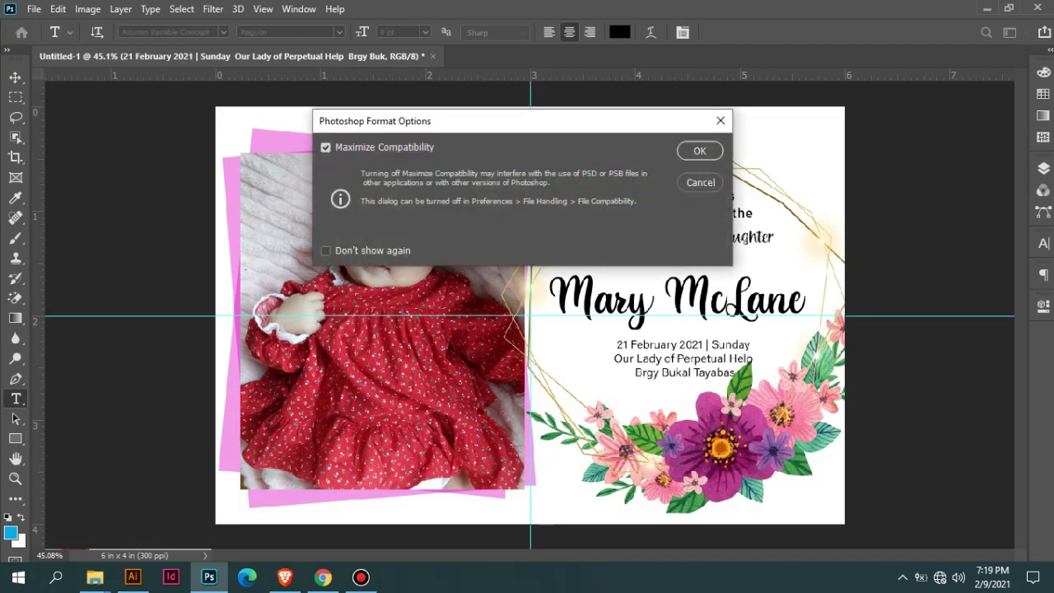
pyautogui.press('Return')
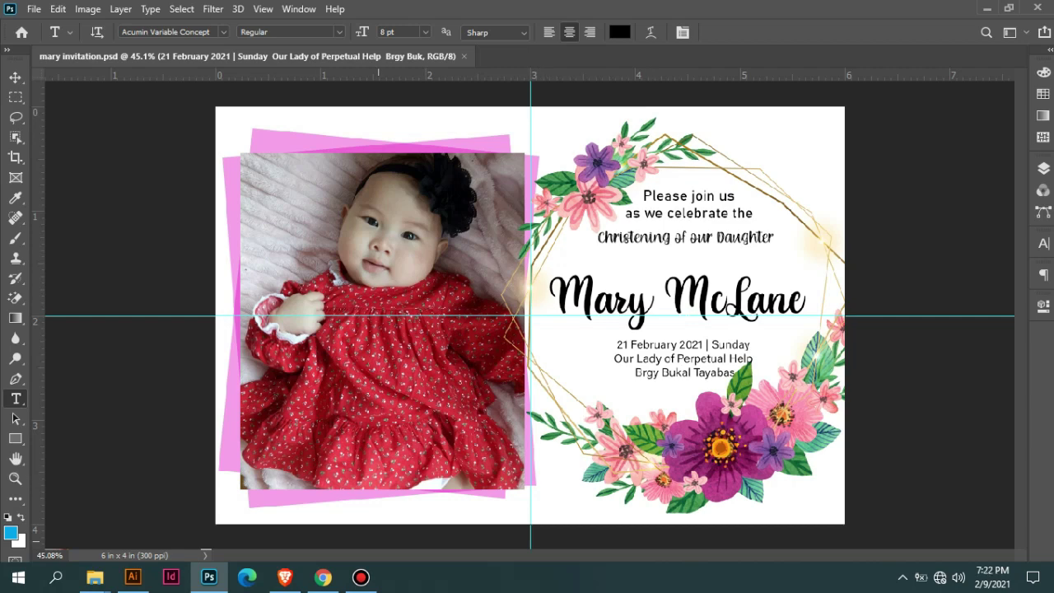
# - Delete the pasted flower wreath layer from the invitation
pyautogui.press('v')
pyautogui.click(1042, 168)
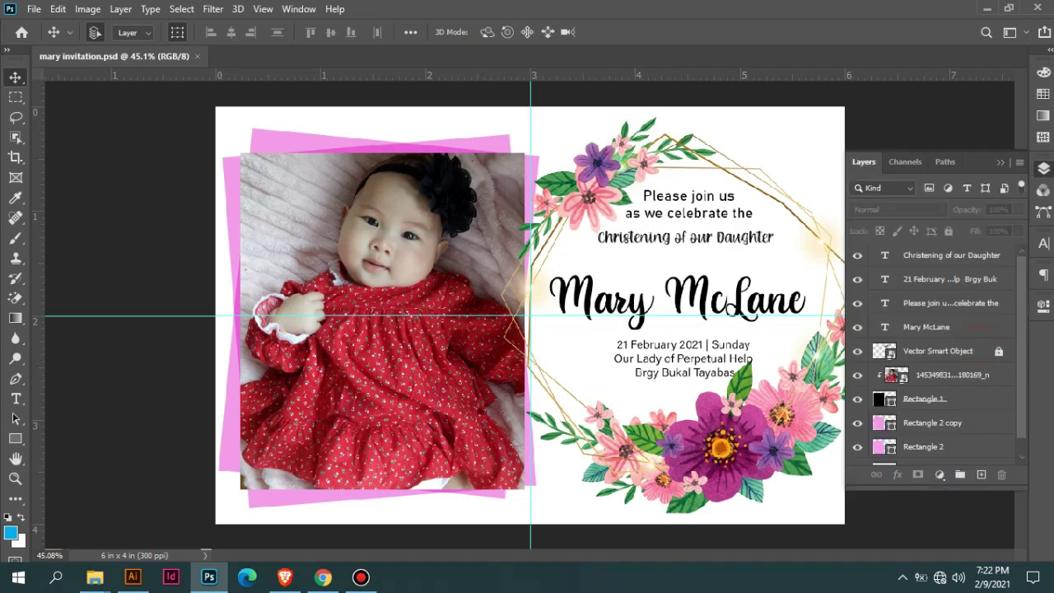
pyautogui.click(947, 352)
pyautogui.press('Delete')
pyautogui.click(659, 362)
# - Paste the gold frame and top flowers as a smart object, scaled to the card's right half
pyautogui.hotkey('alt', 'Tab')
pyautogui.hotkey('ctrl', 'v')
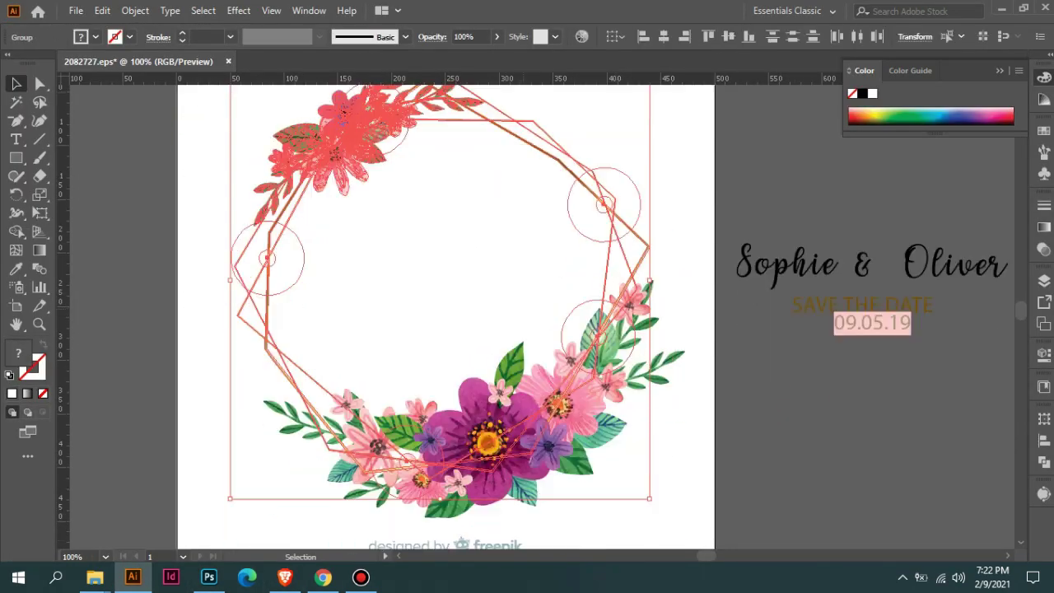
pyautogui.press('Delete')
pyautogui.hotkey('alt', 'Tab')
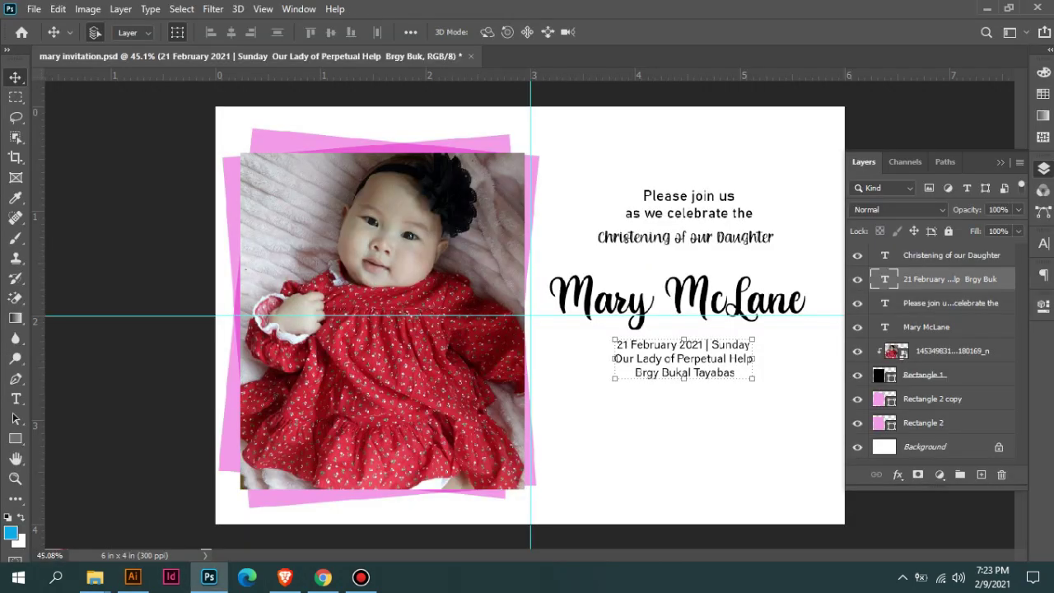
pyautogui.hotkey('ctrl', 'v')
pyautogui.press('Return')
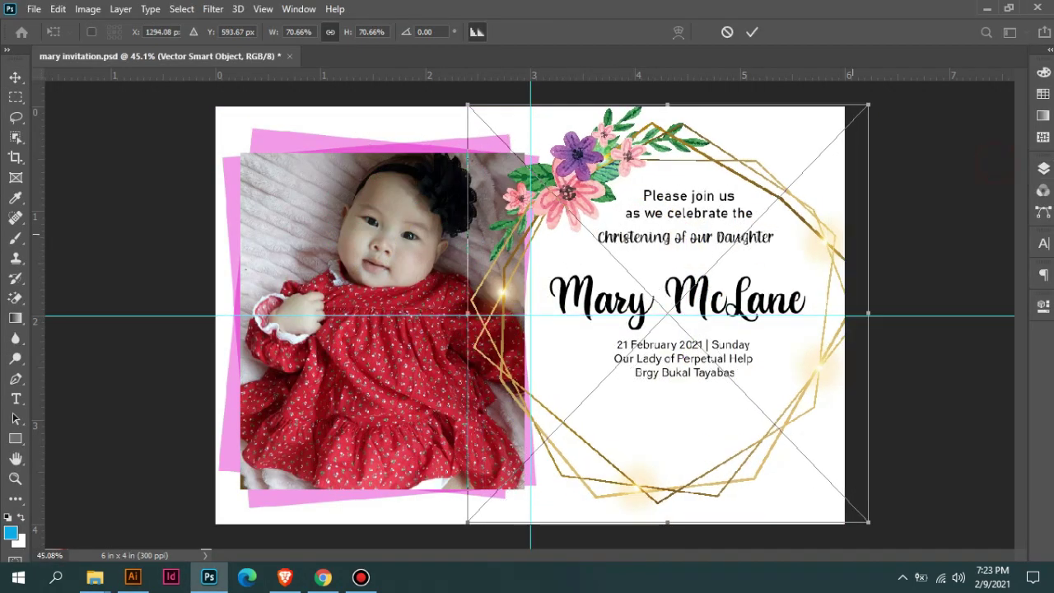
pyautogui.moveTo(867, 521); pyautogui.dragTo(851, 512)
pyautogui.press('Return')
pyautogui.moveTo(626, 132); pyautogui.dragTo(646, 132)
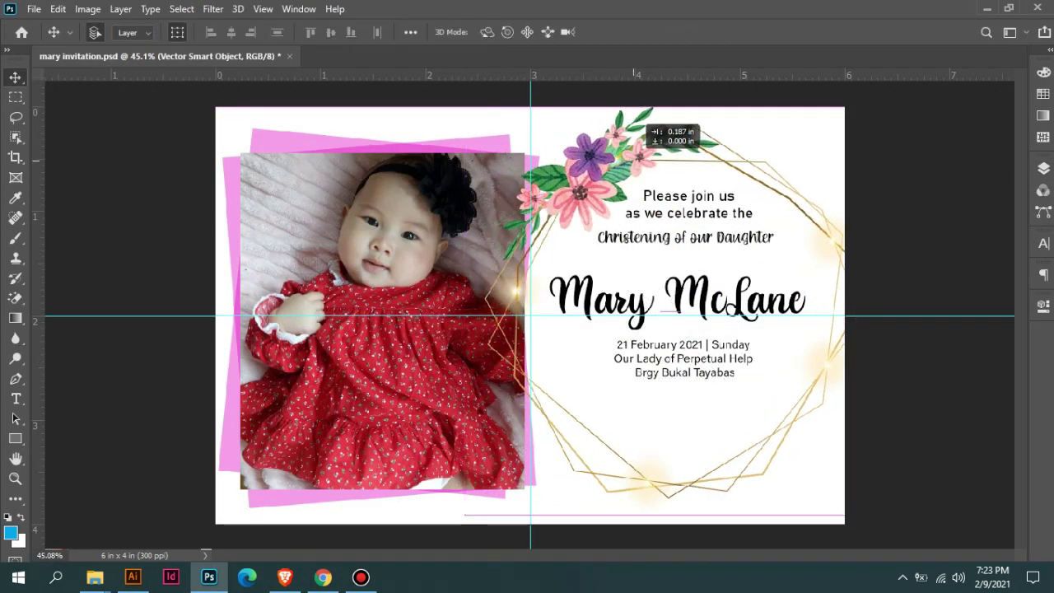
# - Cut the bottom flower bouquet from Illustrator and place it shrunk and tilted in the lower right
pyautogui.click(132, 577)
pyautogui.click(272, 332)
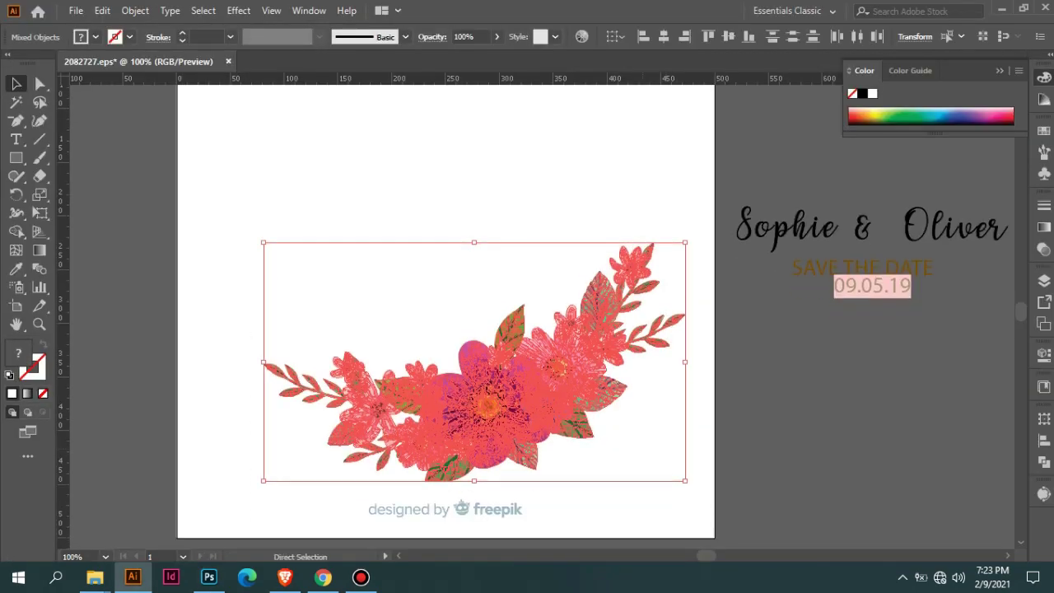
pyautogui.hotkey('ctrl', 'x')
pyautogui.hotkey('alt', 'Tab')
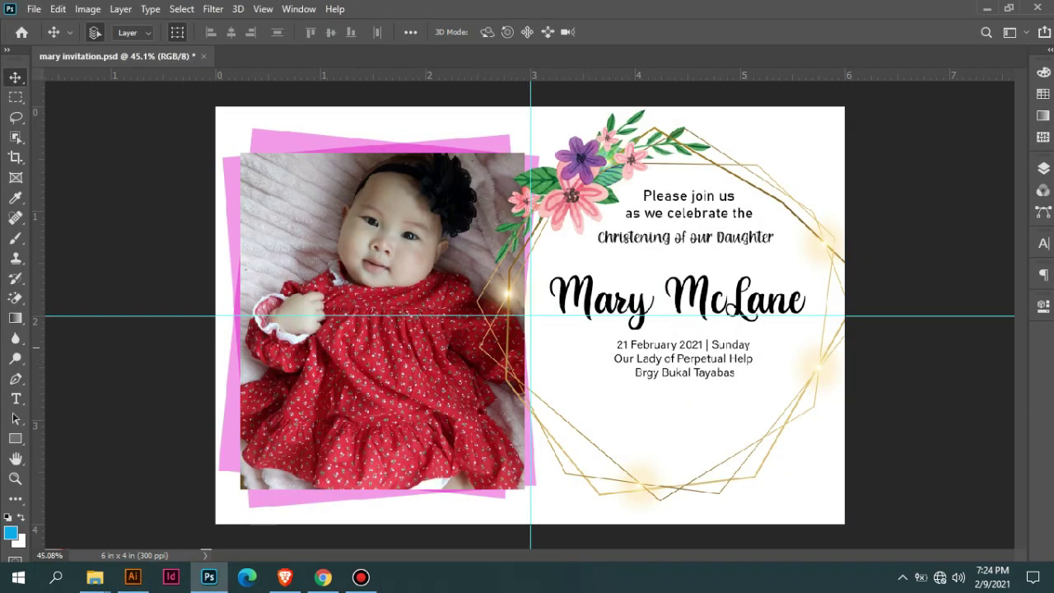
pyautogui.hotkey('ctrl', 'v')
pyautogui.moveTo(543, 362); pyautogui.dragTo(734, 446)
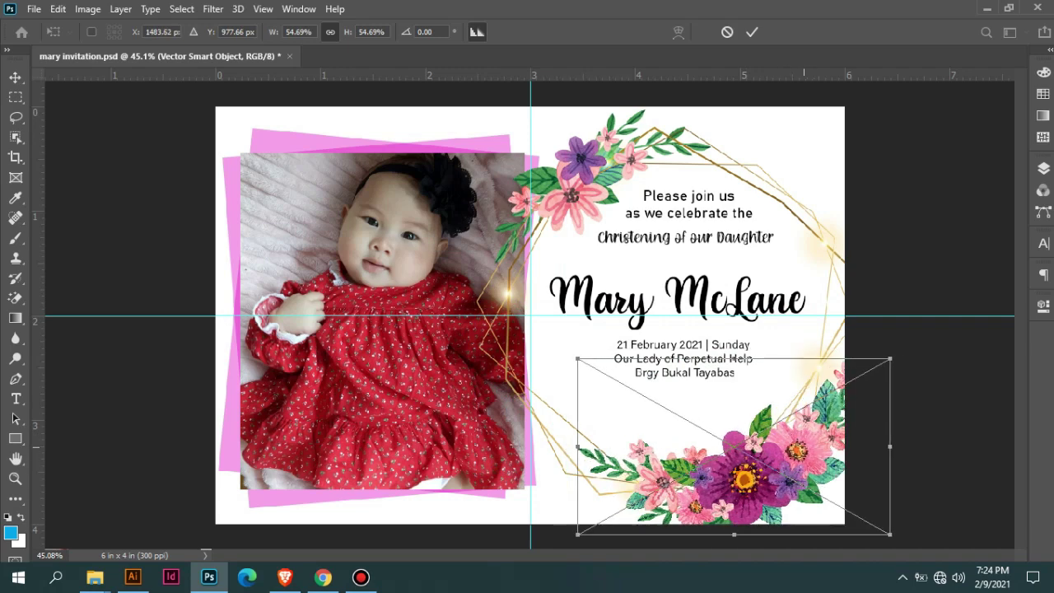
pyautogui.moveTo(803, 446); pyautogui.dragTo(833, 451)
pyautogui.moveTo(940, 361)
pyautogui.mouseDown()
pyautogui.moveTo(922, 325)
pyautogui.moveTo(945, 423)
pyautogui.mouseUp()
pyautogui.press('Return')
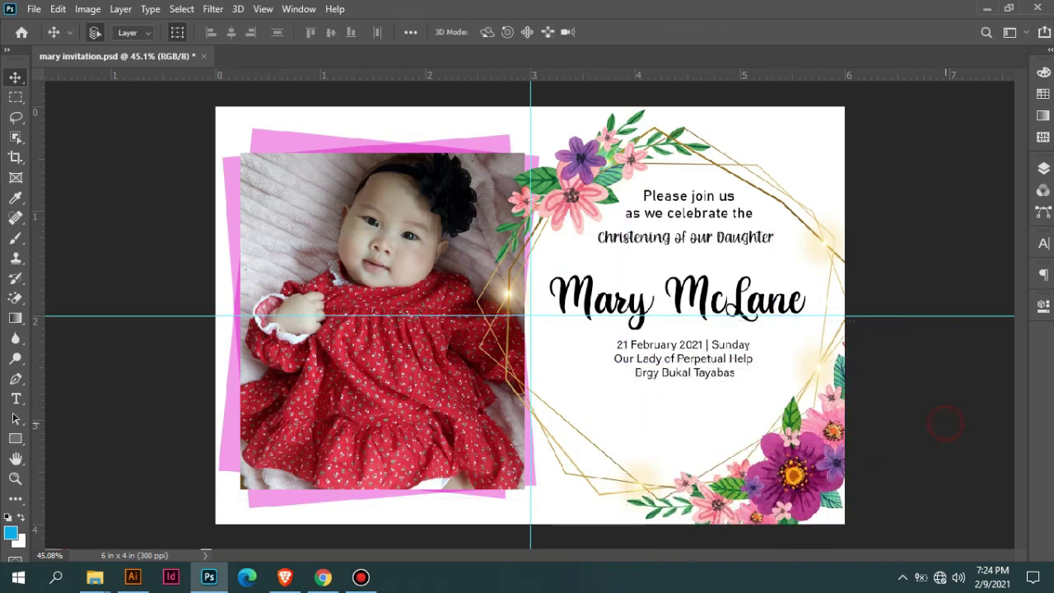
pyautogui.hotkey('ctrl', 't')
pyautogui.press('Return')
# - Split the date out of the venue block onto its own text line at 11 pt
pyautogui.moveTo(683, 339); pyautogui.dragTo(683, 391)
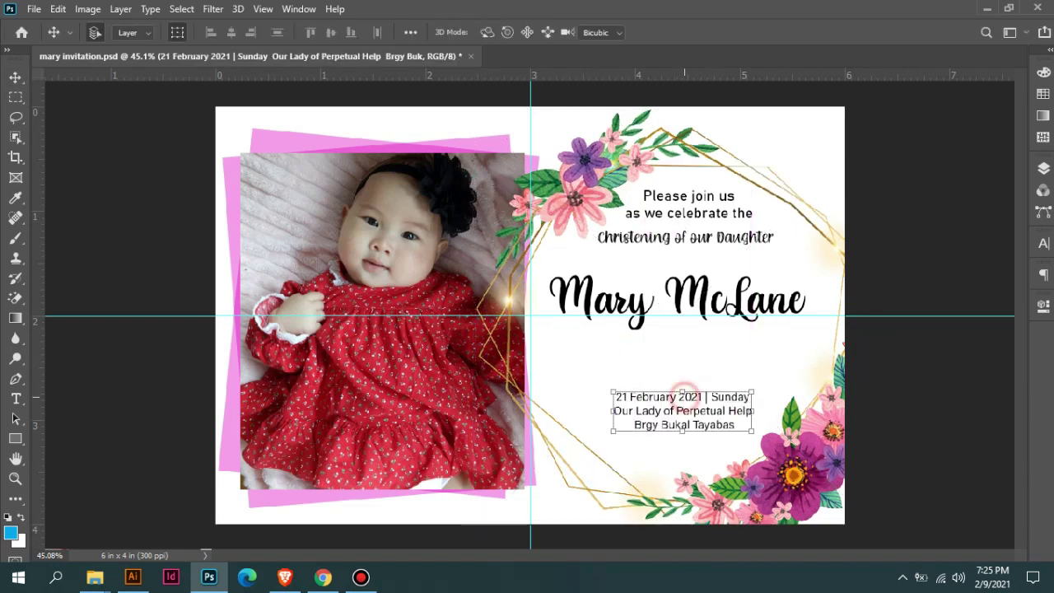
pyautogui.doubleClick(683, 395)
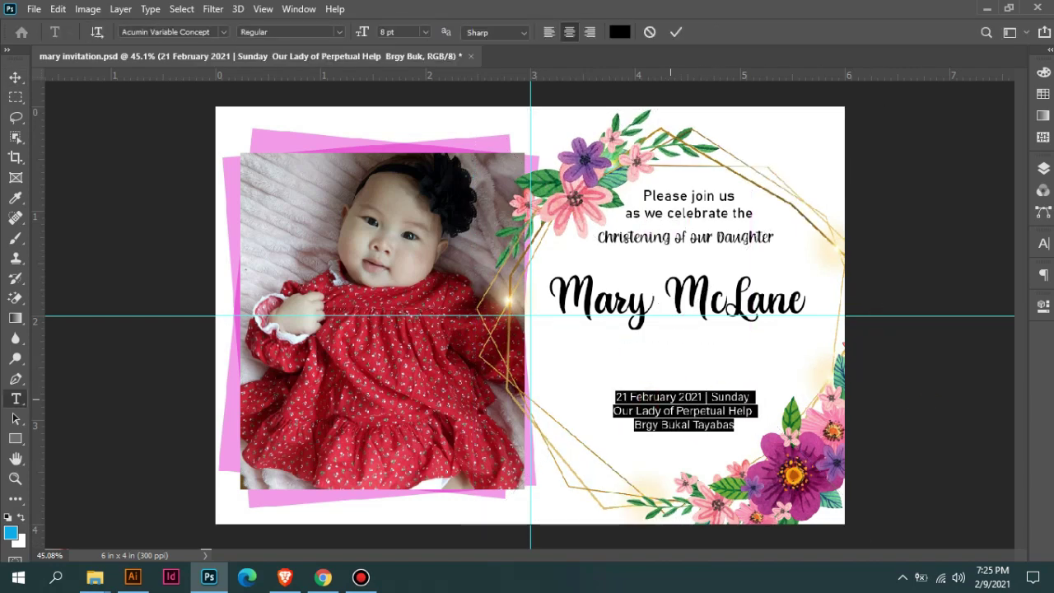
pyautogui.moveTo(615, 397); pyautogui.dragTo(749, 397)
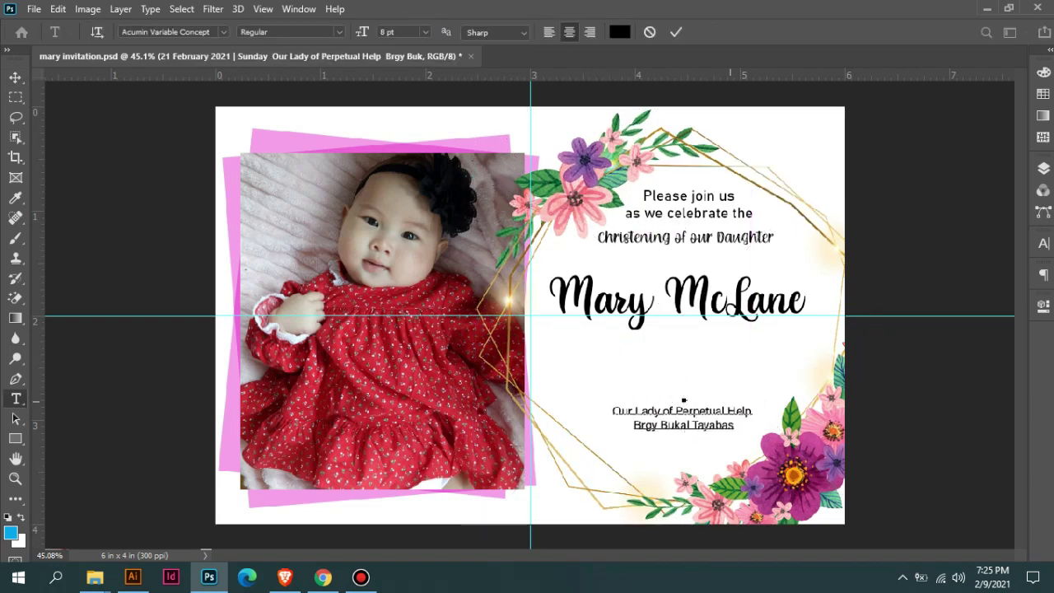
pyautogui.hotkey('ctrl', 'Return')
pyautogui.moveTo(683, 400); pyautogui.dragTo(683, 417)
pyautogui.hotkey('ctrl', 'v')
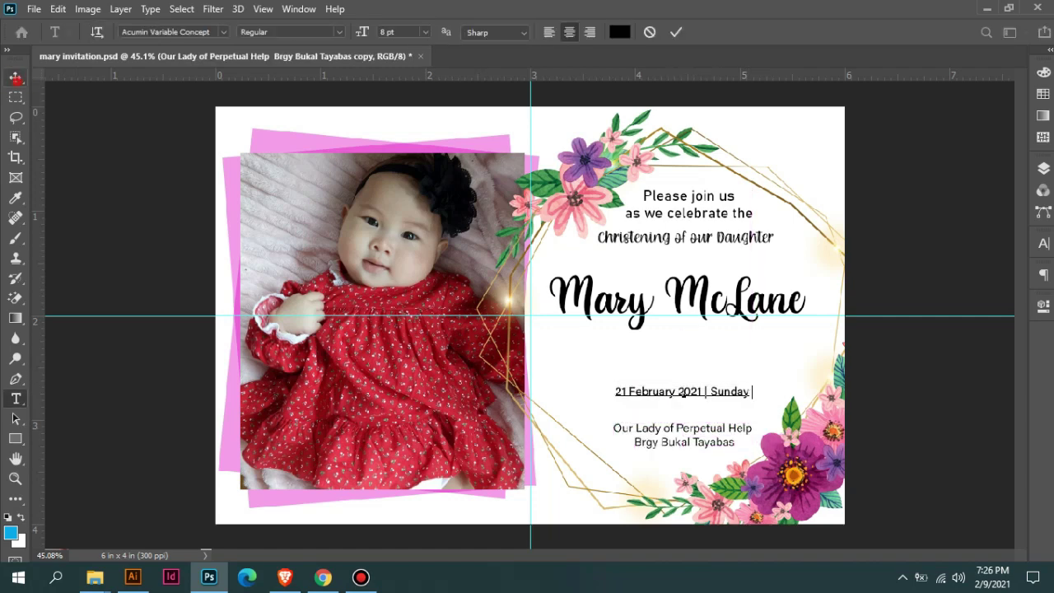
pyautogui.hotkey('ctrl', 'Return')
pyautogui.press('t')
pyautogui.click(425, 31)
pyautogui.click(404, 112)
pyautogui.press('v')
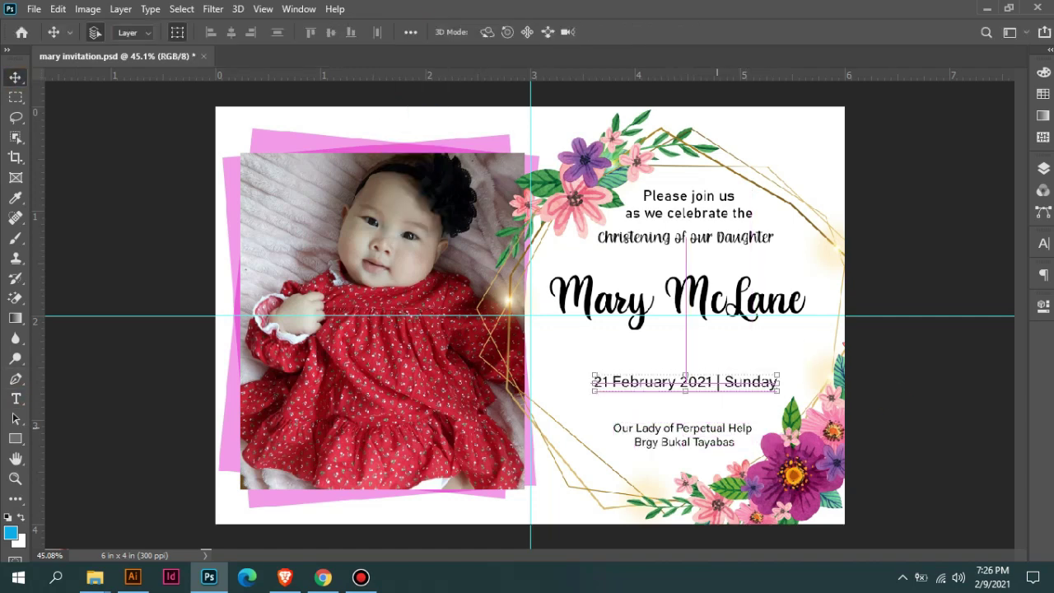
# - Move the venue lines up toward the date and shift the name, date and venue text
pyautogui.moveTo(716, 434); pyautogui.dragTo(716, 409)
pyautogui.click(552, 520)
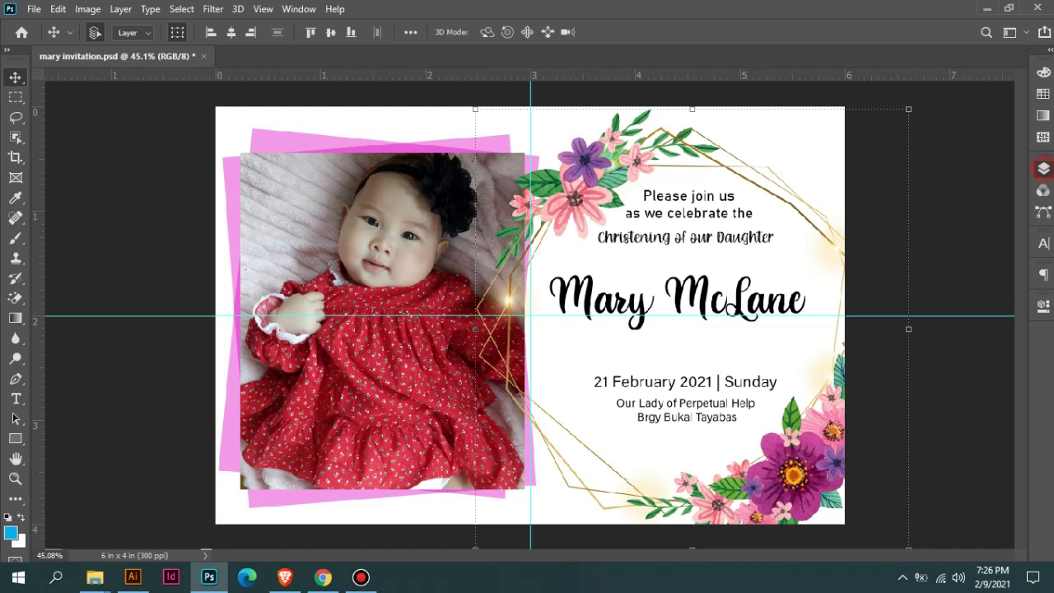
pyautogui.click(1043, 168)
pyautogui.moveTo(683, 329)
pyautogui.mouseDown()
pyautogui.moveTo(762, 276)
pyautogui.moveTo(766, 247)
pyautogui.mouseUp()
# - Duplicate the venue text below as a 'Reception @' line and nudge the heading down slightly
pyautogui.moveTo(717, 395); pyautogui.dragTo(716, 436)
pyautogui.doubleClick(683, 437)
pyautogui.hotkey('ctrl', 'a')
pyautogui.write('Be')
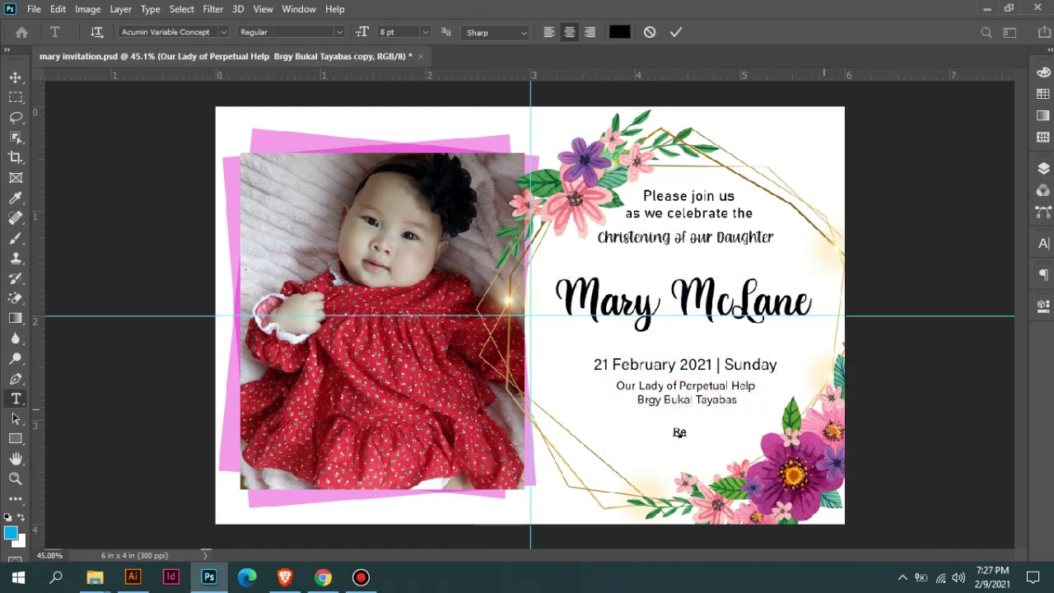
pyautogui.write('ception @')
pyautogui.hotkey('ctrl', 'Return')
pyautogui.press('v')
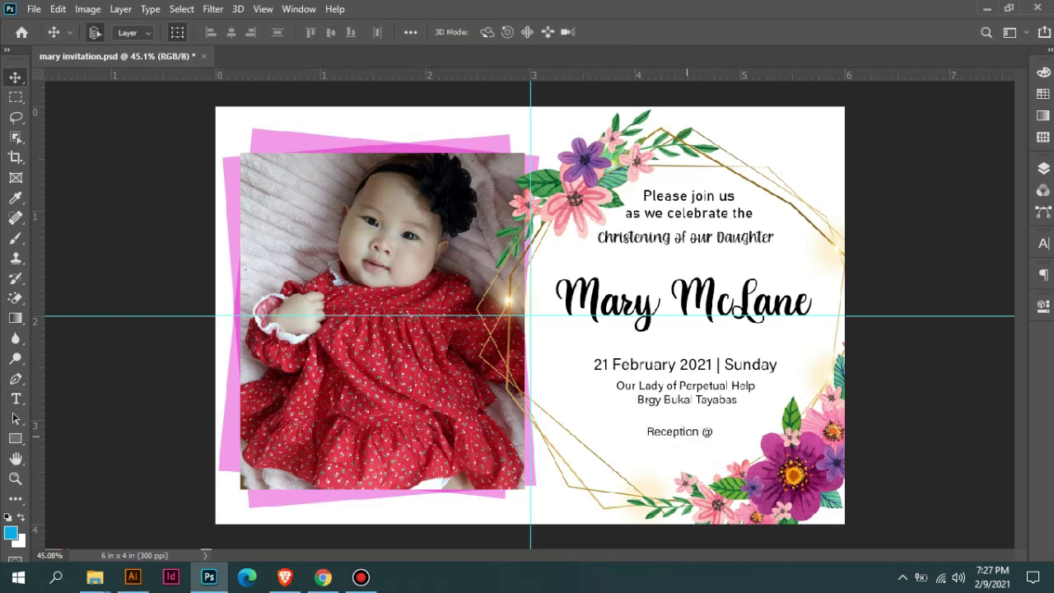
pyautogui.click(683, 300)
pyautogui.moveTo(708, 197); pyautogui.dragTo(707, 207)
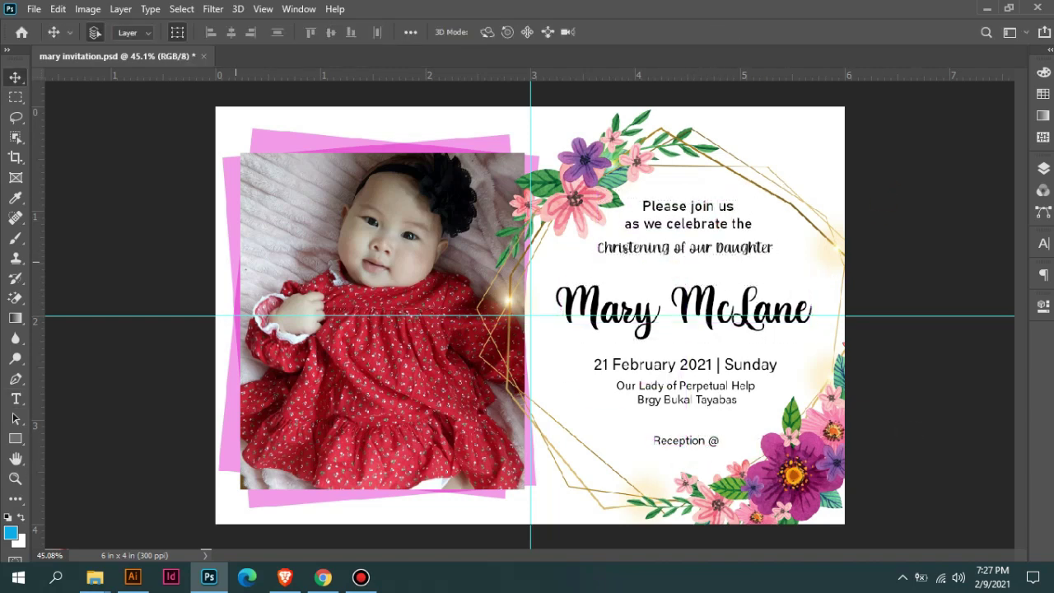
# - Fill the back frame rectangle with hot pink f52f9c
pyautogui.press('u')
pyautogui.click(140, 32)
pyautogui.click(269, 61)
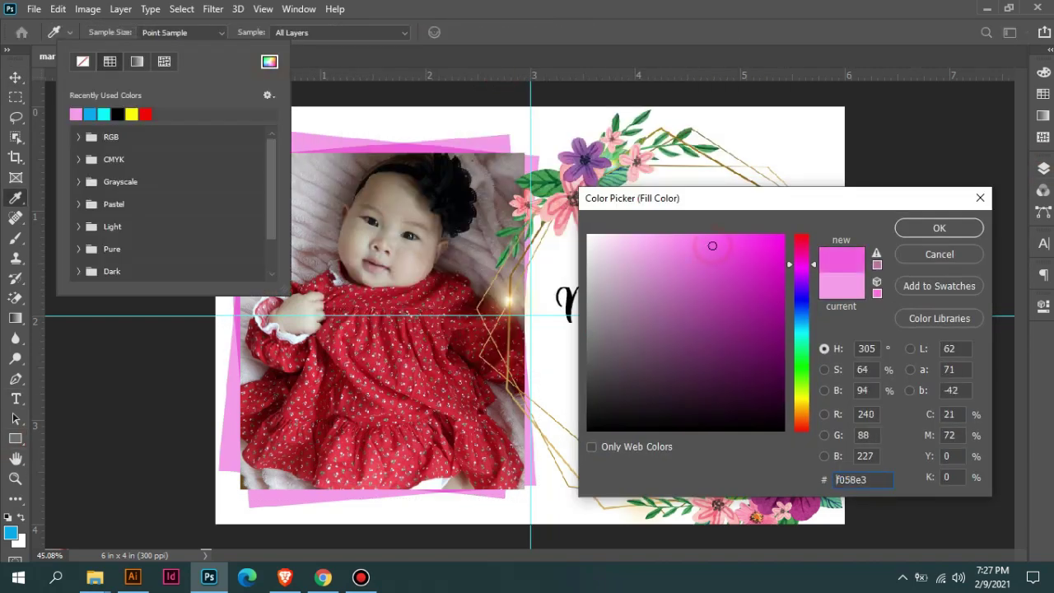
pyautogui.write('f52f9c')
pyautogui.press('Return')
pyautogui.press('Return')
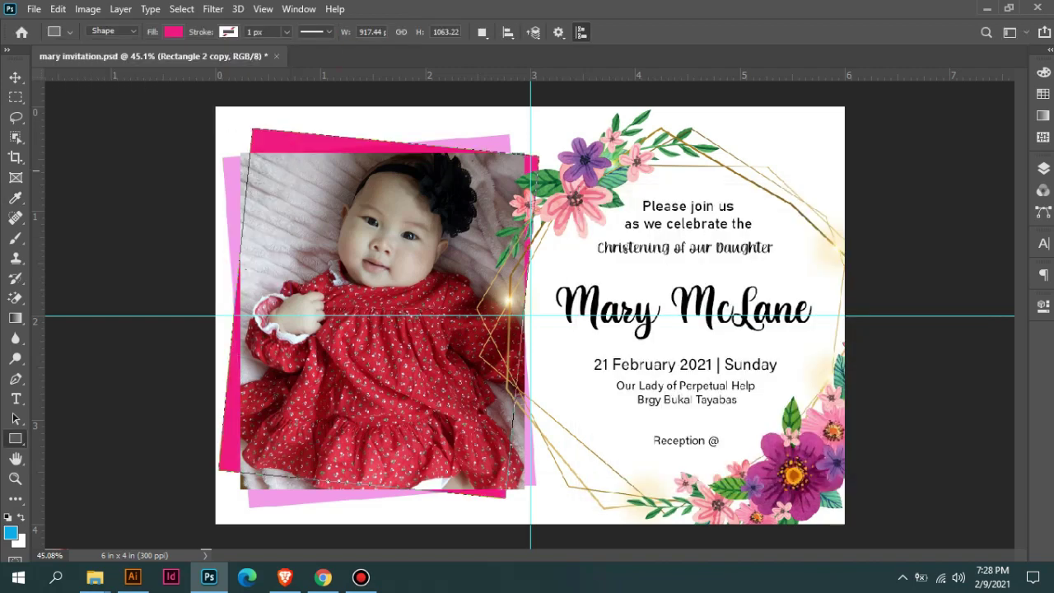
pyautogui.press('v')
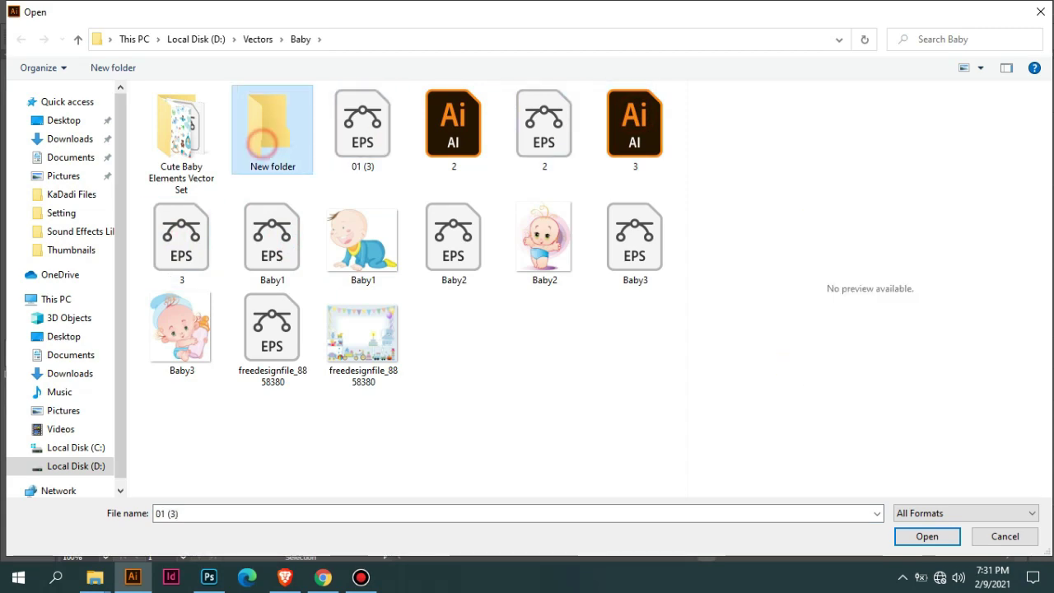
# - Browse the Vectors folders, checking the kids and Cards folders, and go into Holy
pyautogui.hotkey('alt', 'Left')
pyautogui.hotkey('alt', 'Left')
pyautogui.scroll(-2, 403, 288)
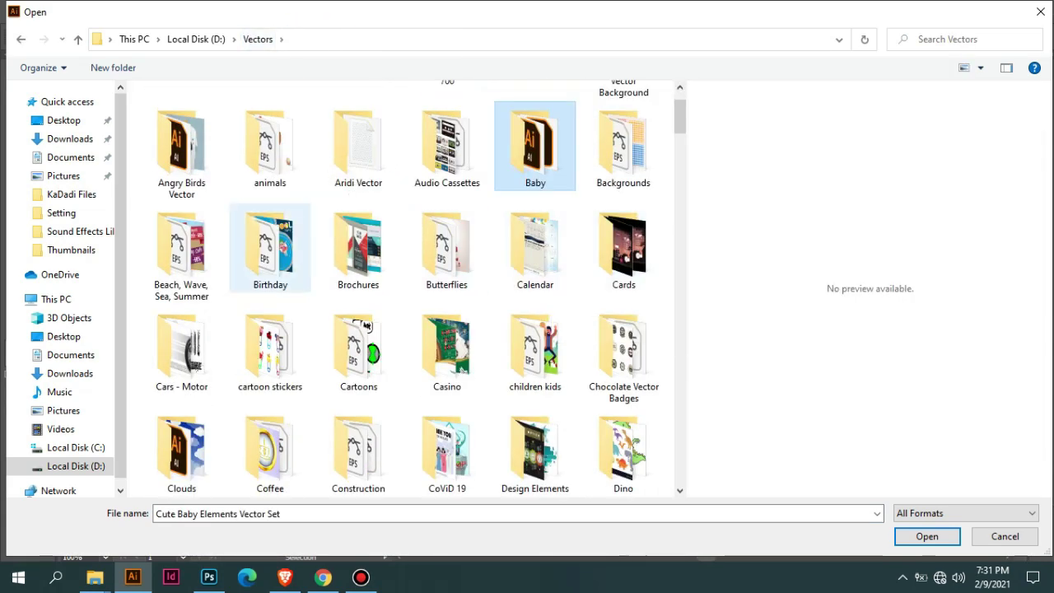
pyautogui.scroll(-5, 403, 288)
pyautogui.doubleClick(535, 123)
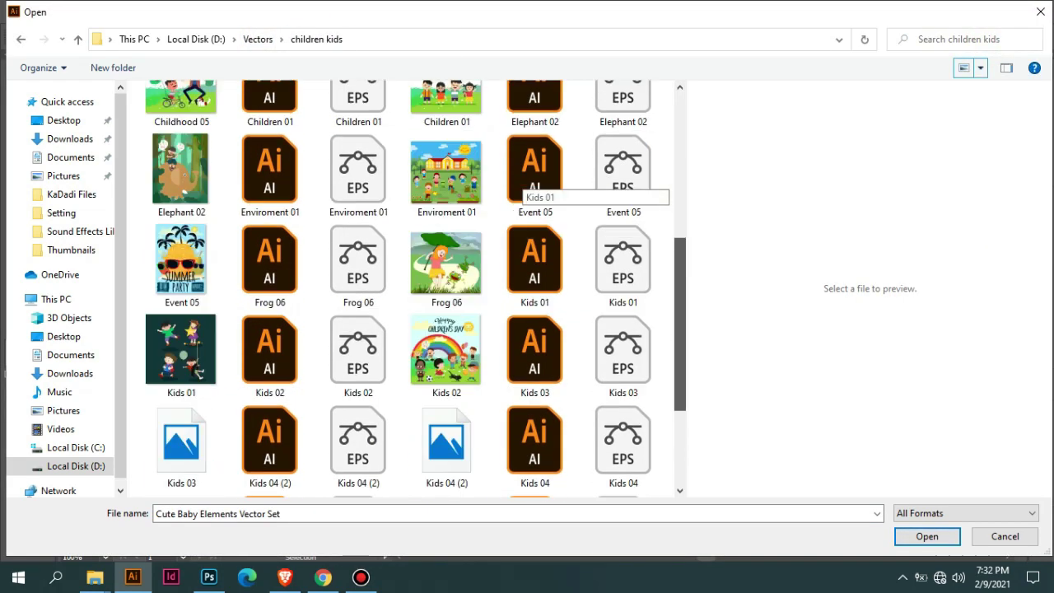
pyautogui.click(259, 38)
pyautogui.doubleClick(623, 318)
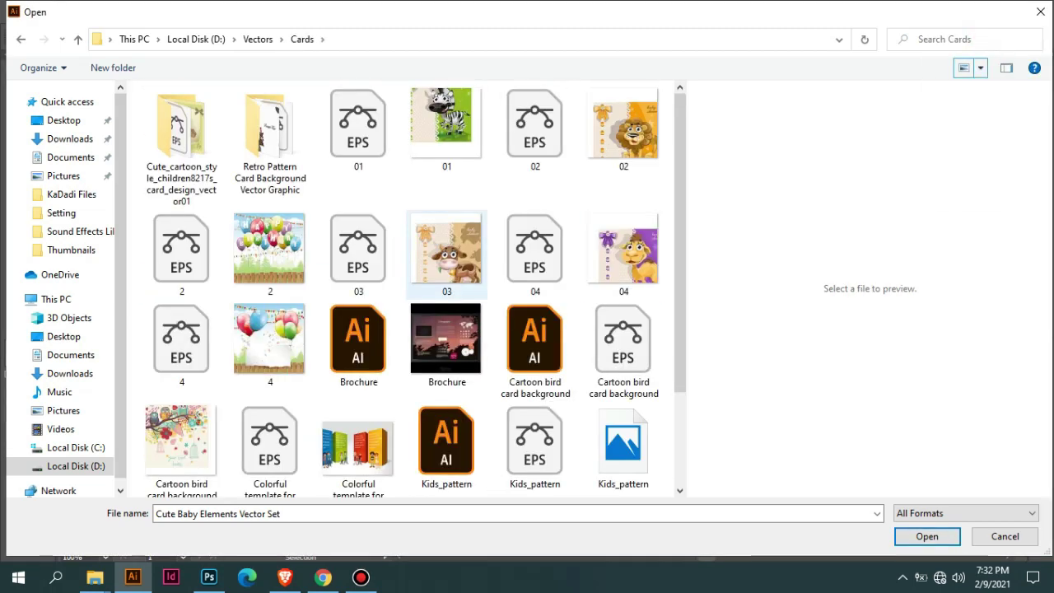
pyautogui.scroll(-2, 403, 288)
pyautogui.scroll(2, 404, 288)
pyautogui.hotkey('alt', 'Left')
pyautogui.scroll(-1, 403, 288)
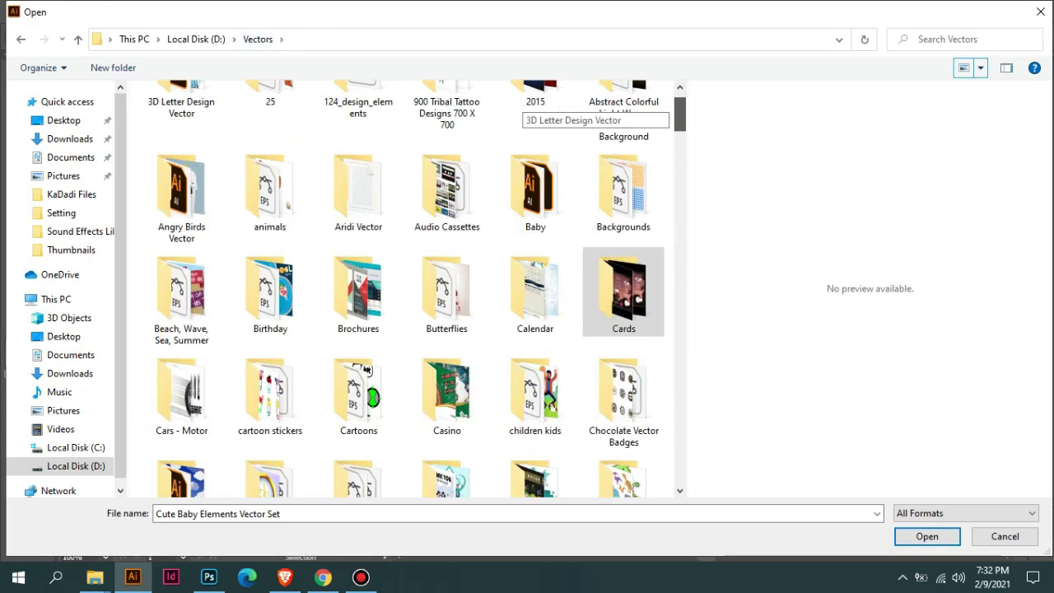
pyautogui.scroll(-1, 404, 288)
pyautogui.scroll(-4, 527, 107)
pyautogui.scroll(-5, 526, 107)
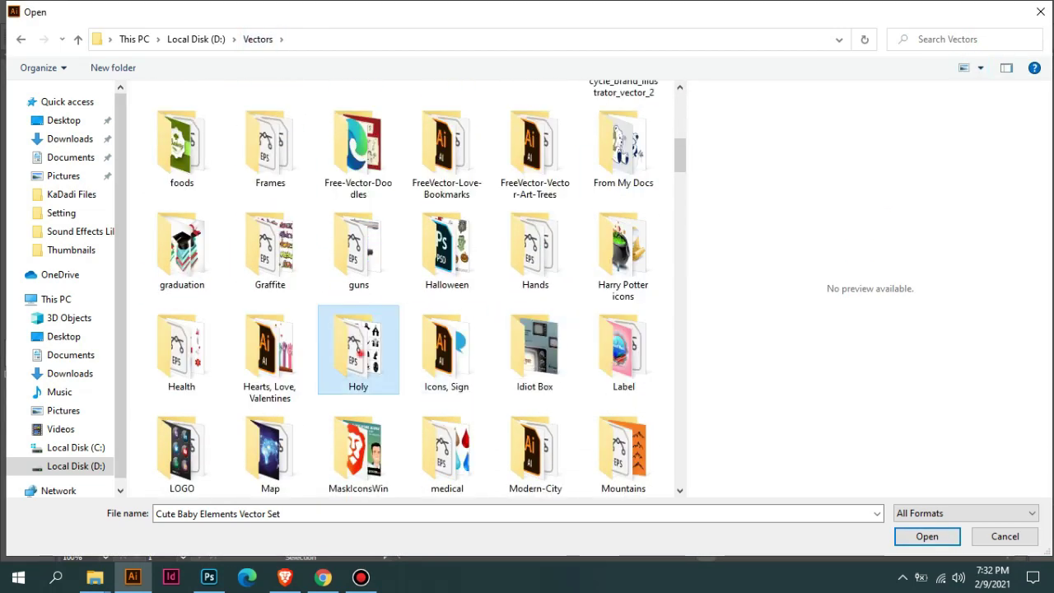
pyautogui.doubleClick(358, 346)
pyautogui.scroll(-2, 535, 231)
# - Select the zjsc1 and zjsc2 religious symbol files and open them
pyautogui.click(181, 311)
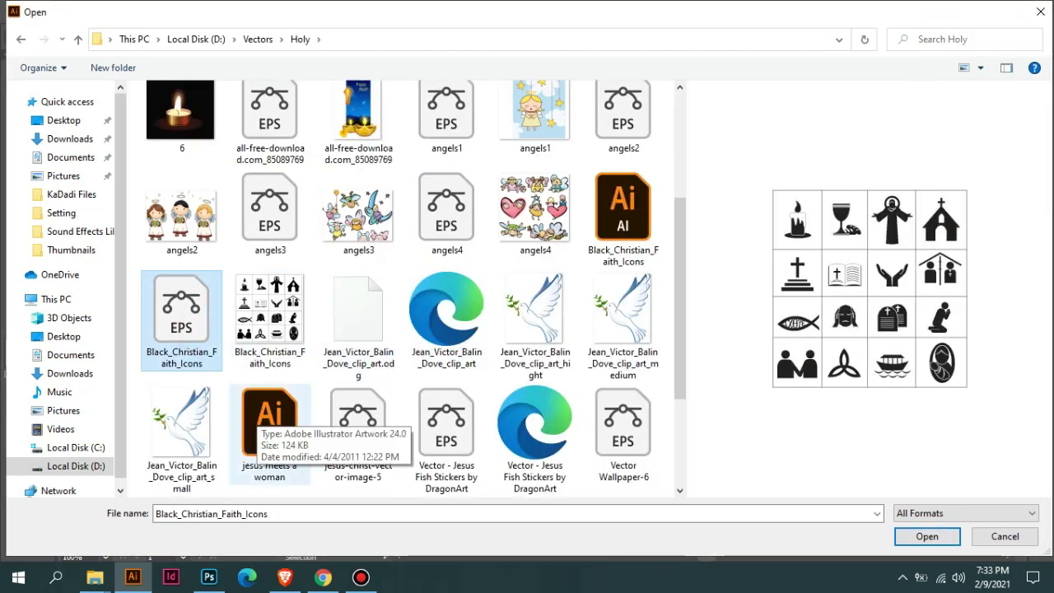
pyautogui.click(358, 424)
pyautogui.scroll(-2, 445, 370)
pyautogui.click(270, 358)
pyautogui.click(446, 358)
pyautogui.click(270, 358)
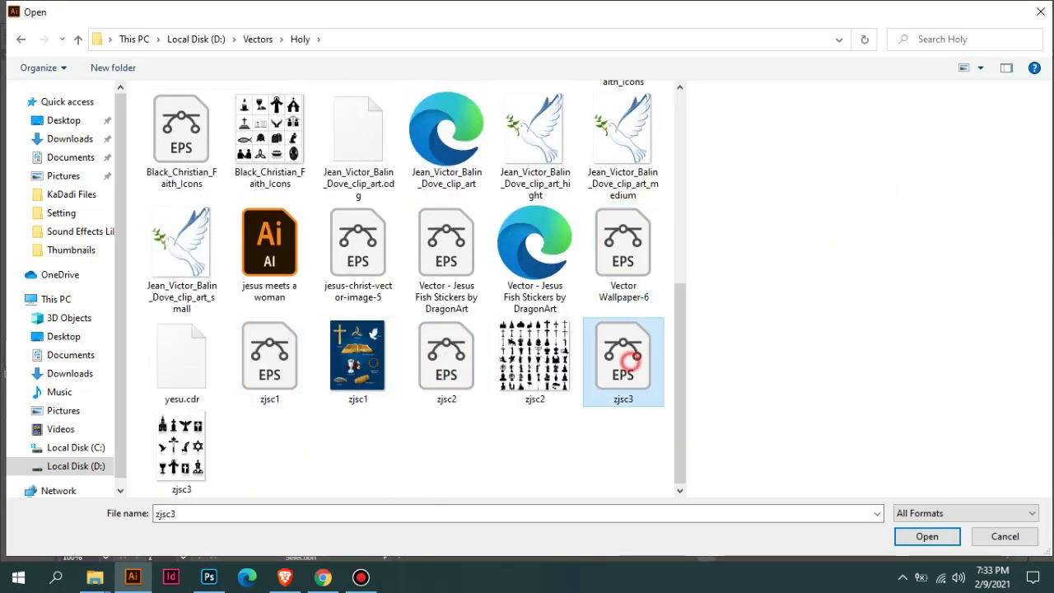
pyautogui.keyDown('ctrl'); pyautogui.click(446, 358); pyautogui.keyUp('ctrl')
pyautogui.press('Return')
# - Drag the gold cross off the zjsc1 artboard and ungroup it
pyautogui.scroll(-3, 722, 330)
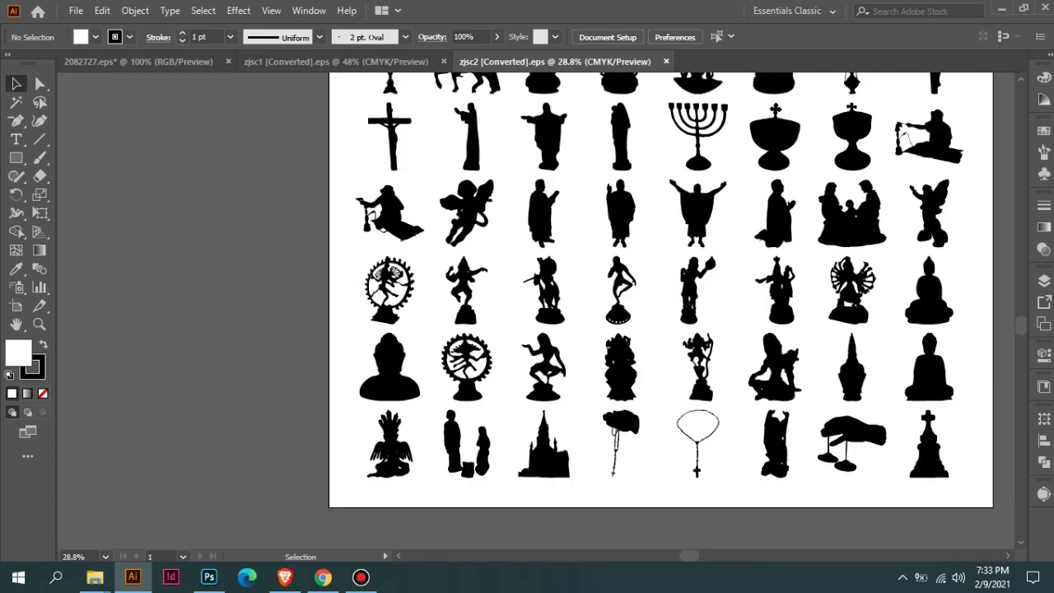
pyautogui.scroll(2, 722, 330)
pyautogui.scroll(1, 722, 330)
pyautogui.click(337, 61)
pyautogui.moveTo(414, 305); pyautogui.dragTo(833, 189)
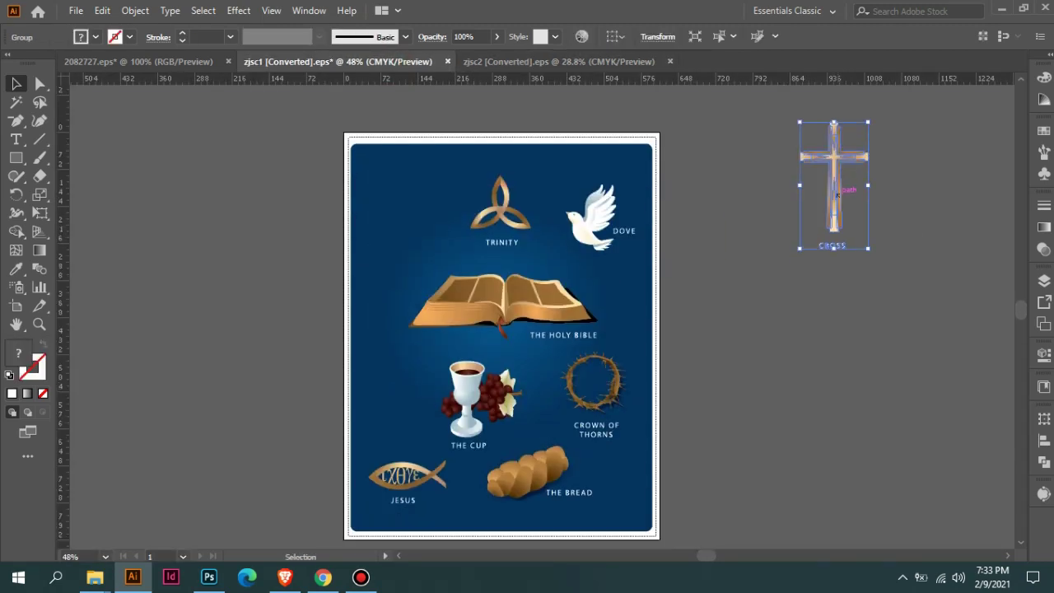
pyautogui.rightClick(883, 322)
pyautogui.click(883, 322)
# - Paste the gold cross, scale it down and centre it above 'Please join us'
pyautogui.click(208, 576)
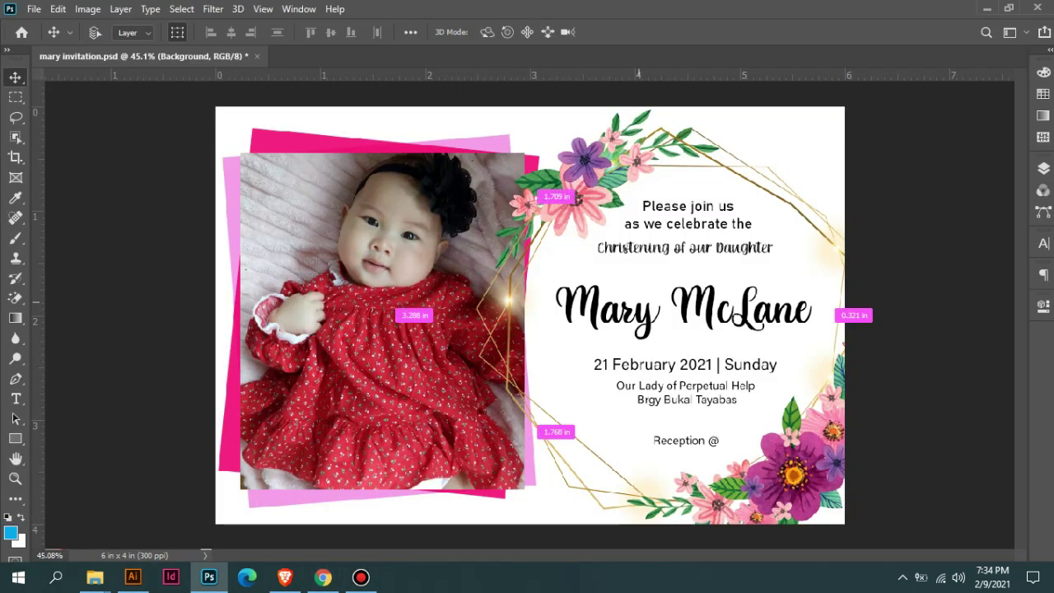
pyautogui.hotkey('ctrl', 'v')
pyautogui.moveTo(423, 470); pyautogui.dragTo(676, 195)
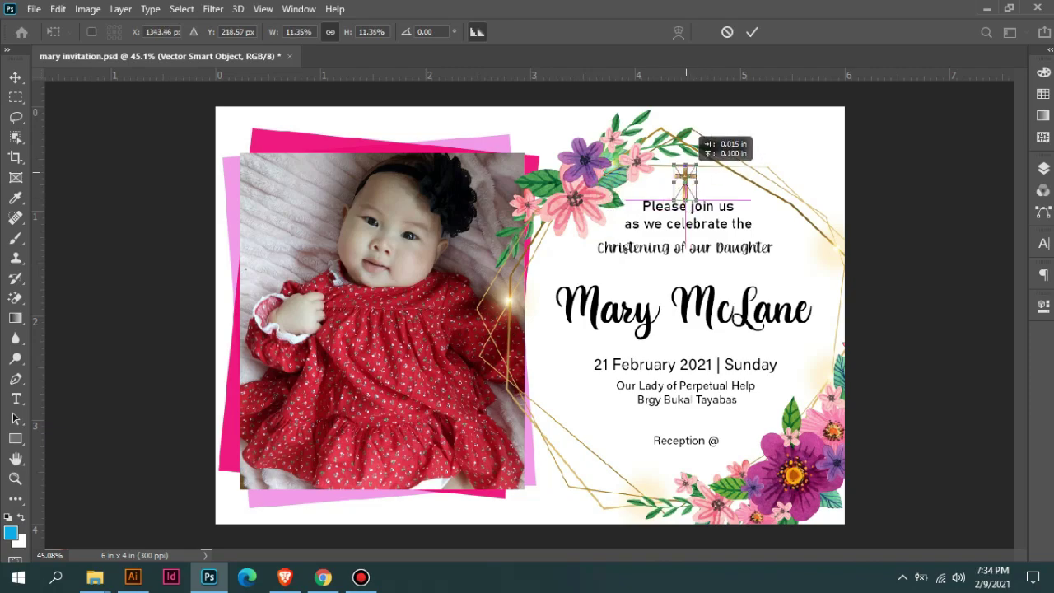
pyautogui.press('Return')
pyautogui.scroll(3, 684, 247)
pyautogui.scroll(-2, 647, 272)
pyautogui.moveTo(647, 280); pyautogui.dragTo(647, 272)
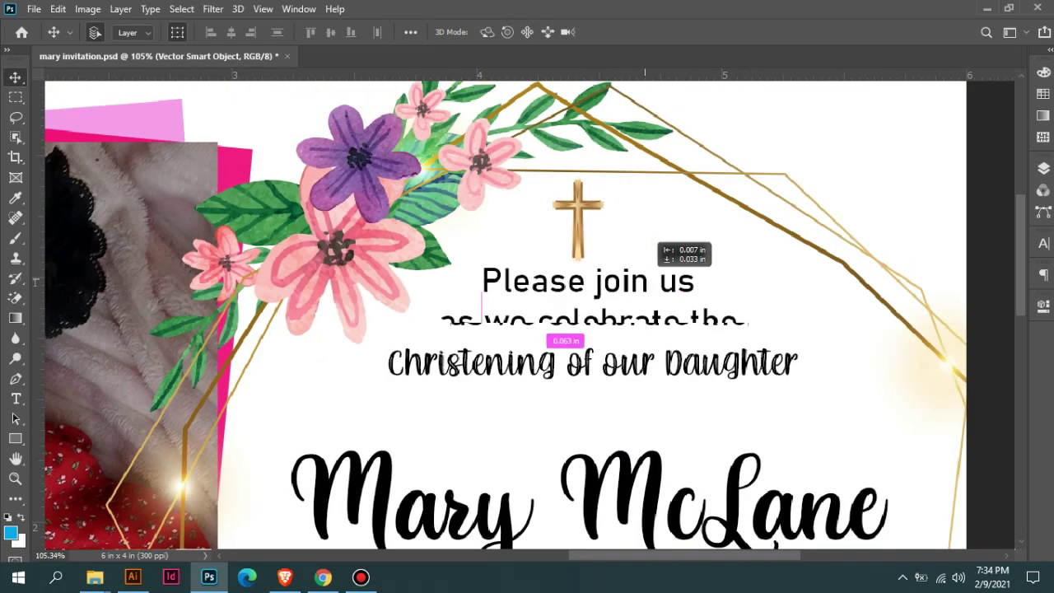
# - Move 'Christening of our Daughter' up slightly
pyautogui.moveTo(725, 362); pyautogui.dragTo(732, 354)
pyautogui.scroll(-2, 732, 354)
pyautogui.moveTo(659, 288); pyautogui.dragTo(659, 215)
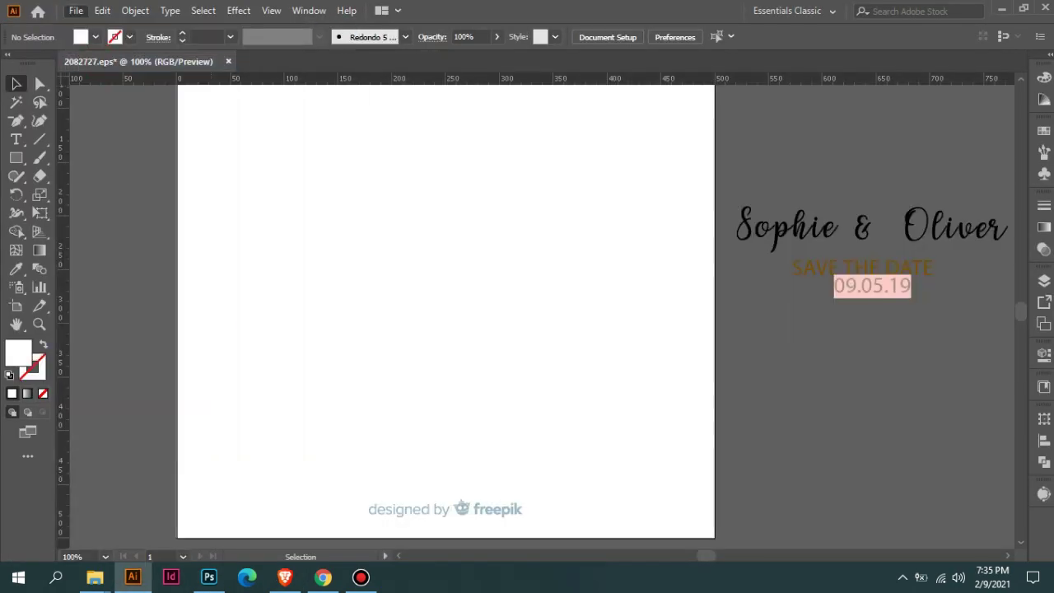
# - Open Pastel Flower Patterns2 from the Vectors > Flowers folder
pyautogui.hotkey('ctrl', 'o')
pyautogui.click(257, 38)
pyautogui.scroll(5, 446, 247)
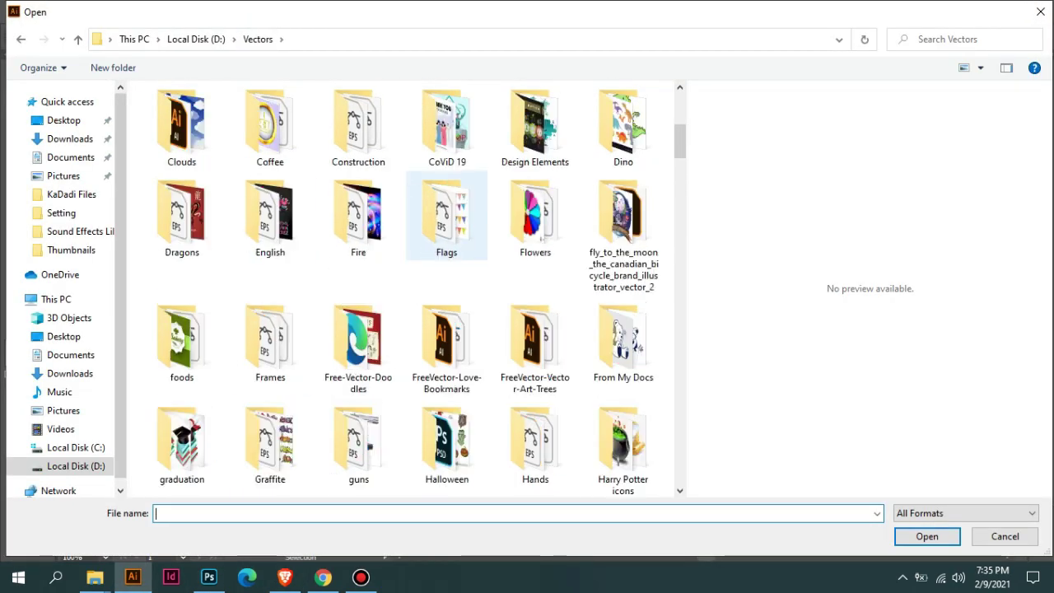
pyautogui.doubleClick(535, 214)
pyautogui.scroll(-2, 444, 313)
pyautogui.doubleClick(535, 313)
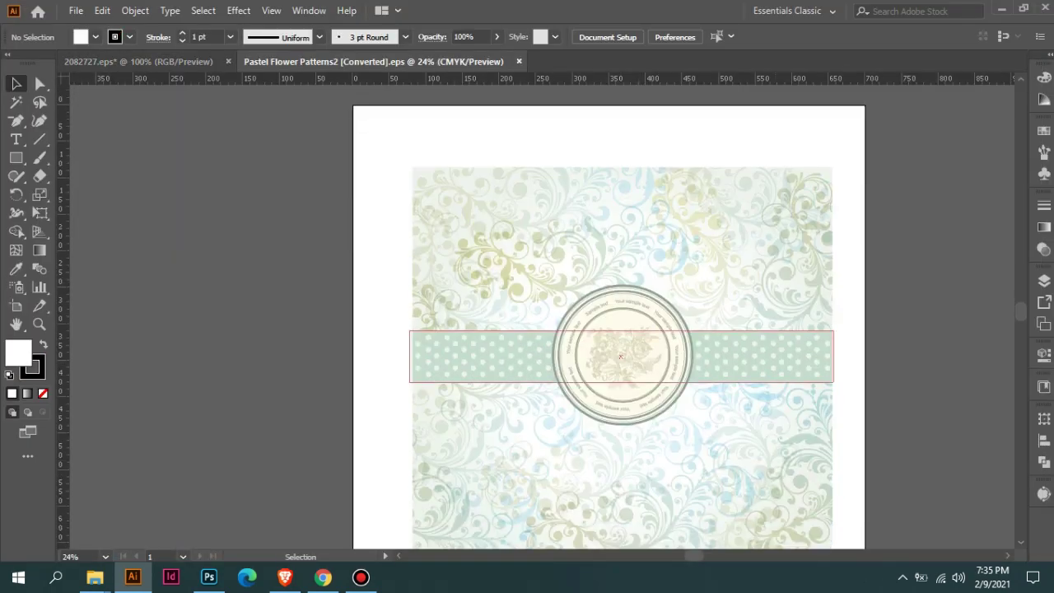
# - Select the pattern artwork and drag the mint dotted band off the artboard
pyautogui.rightClick(505, 315)
pyautogui.click(797, 307)
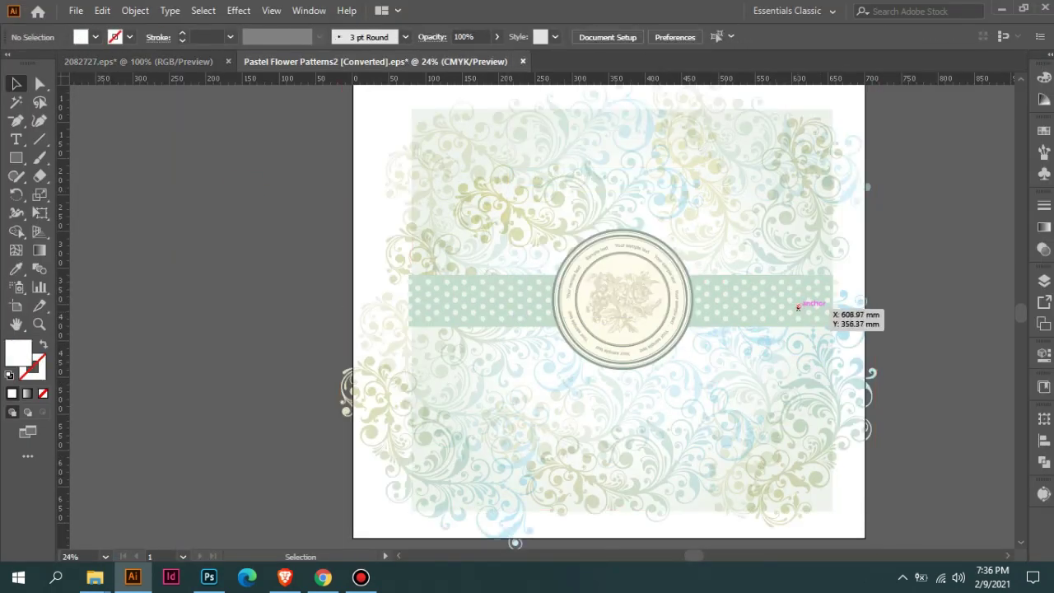
pyautogui.press('Delete')
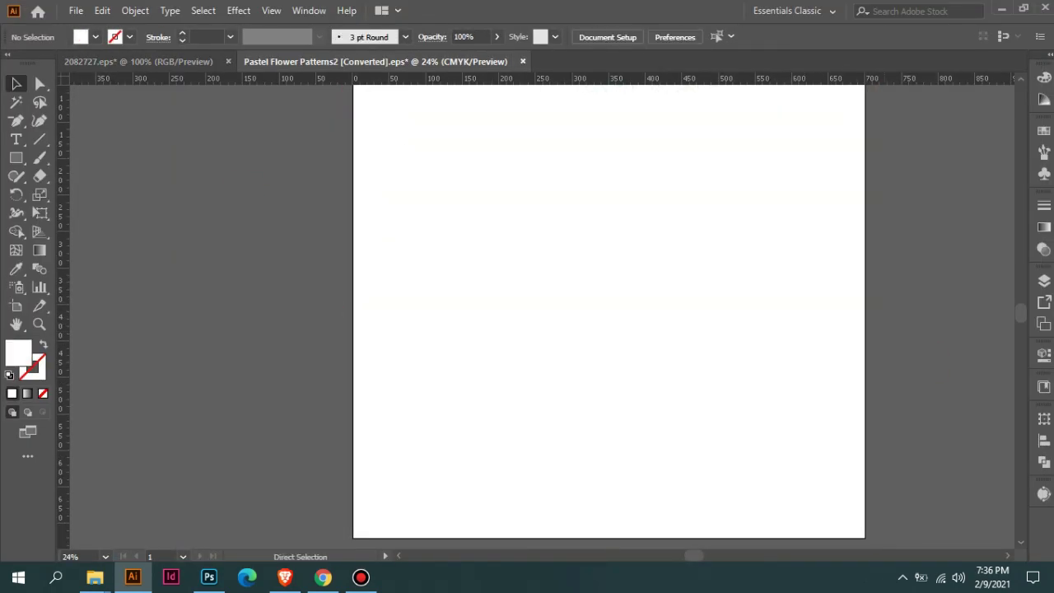
pyautogui.hotkey('ctrl', 'z')
pyautogui.moveTo(797, 307); pyautogui.dragTo(310, 311)
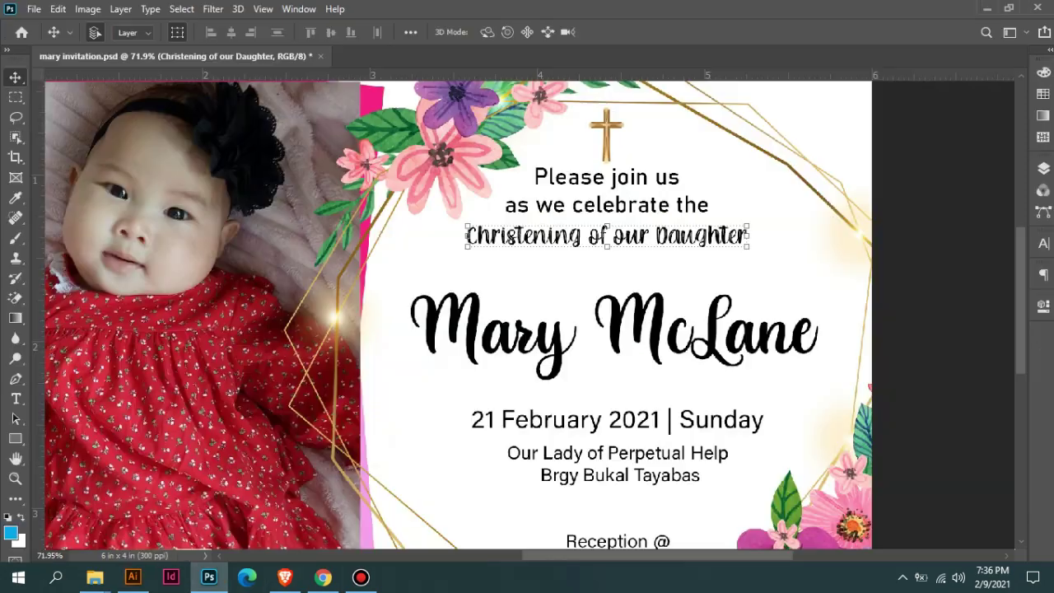
# - Paste the polka-dot band above the Background layer and place it at the top strip
pyautogui.click(1043, 168)
pyautogui.click(955, 430)
pyautogui.hotkey('ctrl', 'v')
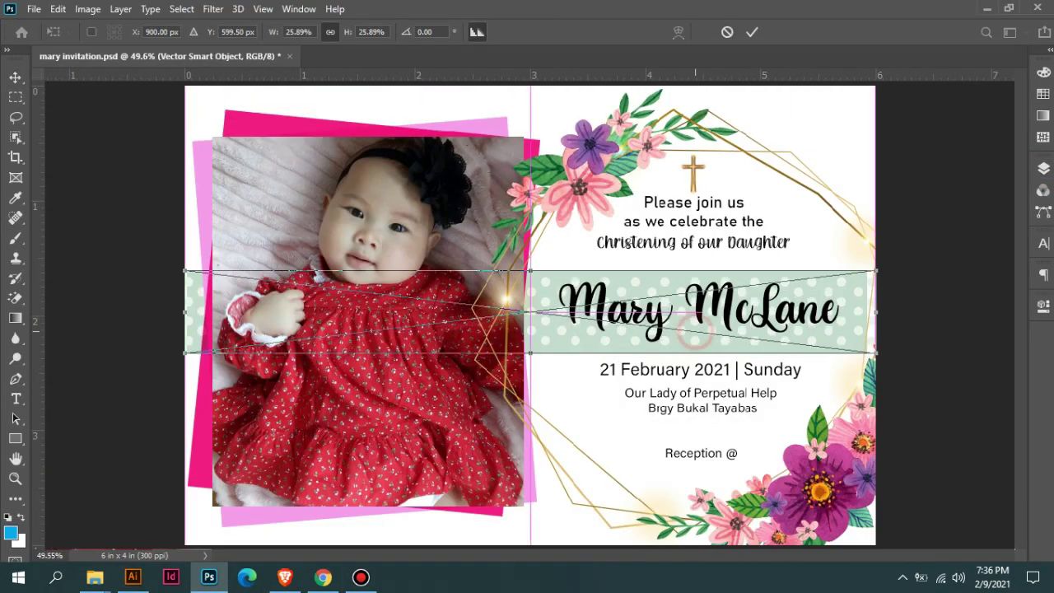
pyautogui.moveTo(695, 312); pyautogui.dragTo(695, 136)
pyautogui.press('Return')
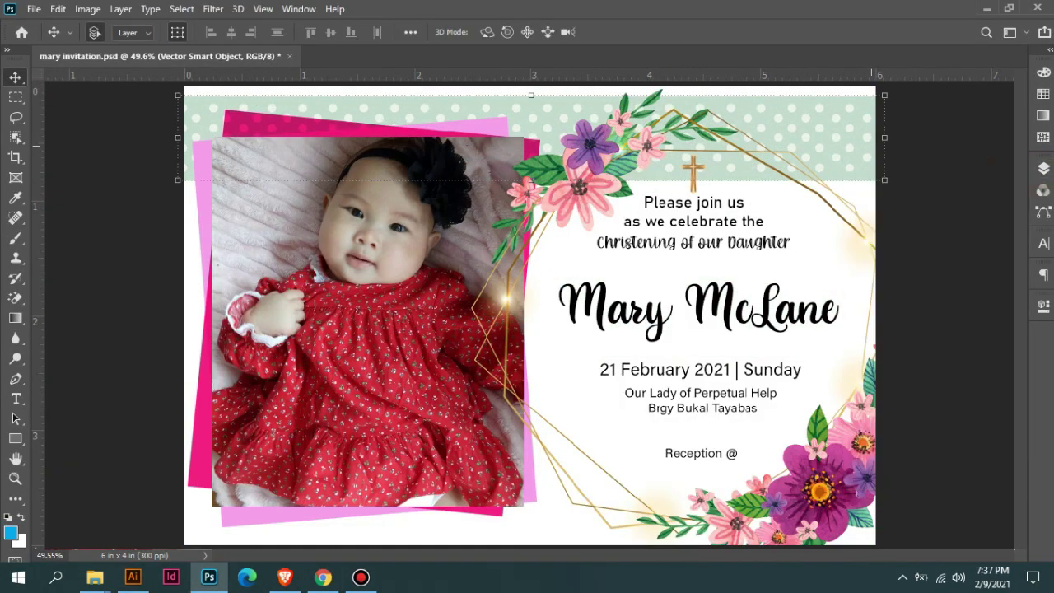
# - Duplicate the band behind the name row and along the bottom, aligning all three bands
pyautogui.moveTo(873, 99)
pyautogui.mouseDown()
pyautogui.moveTo(881, 266)
pyautogui.moveTo(860, 417)
pyautogui.mouseUp()
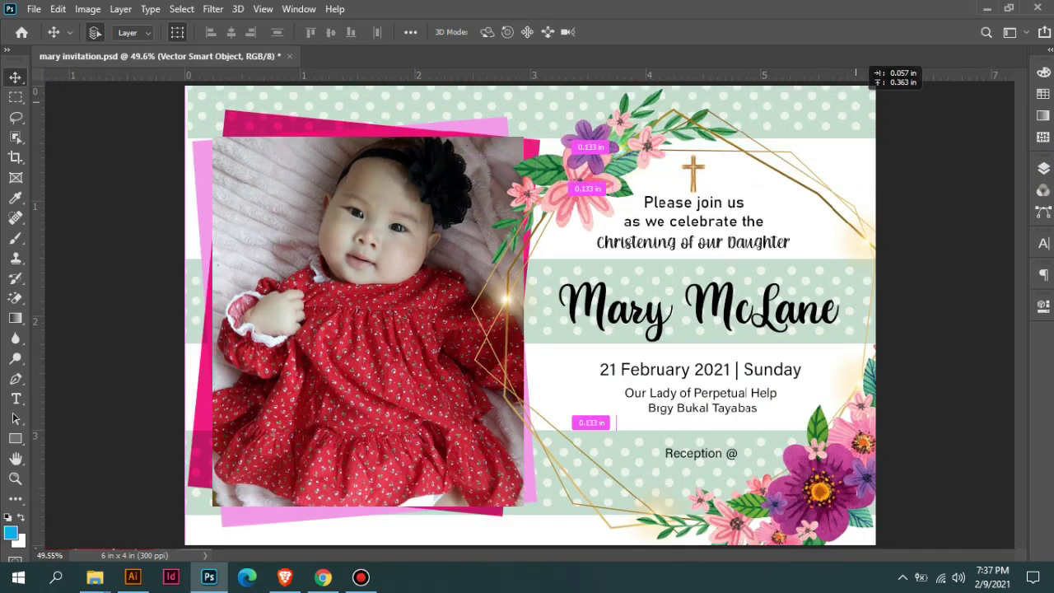
pyautogui.moveTo(865, 120); pyautogui.dragTo(864, 88)
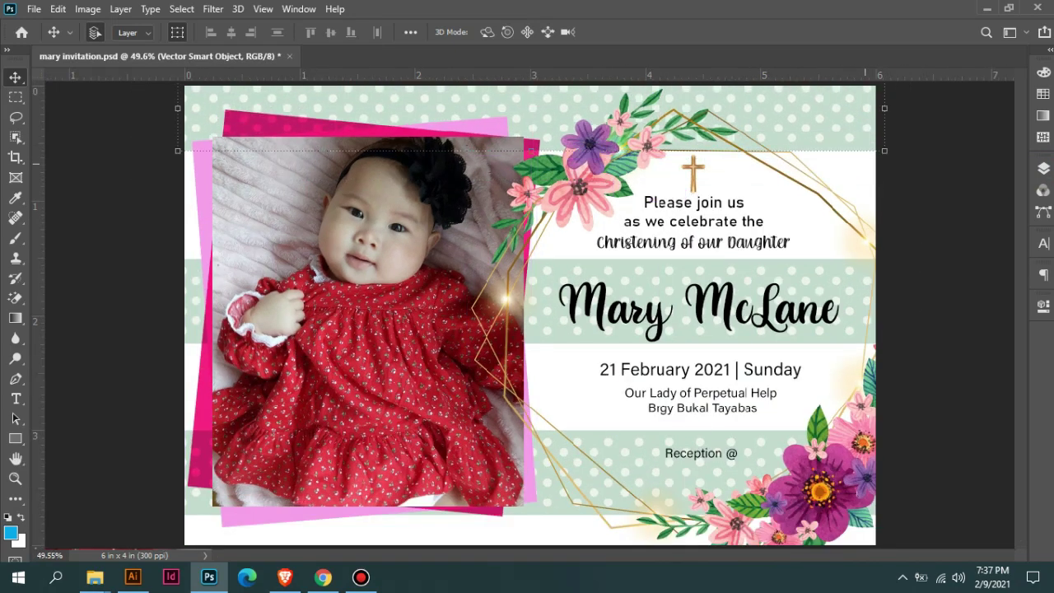
pyautogui.scroll(-2, 613, 395)
pyautogui.moveTo(614, 395); pyautogui.dragTo(614, 440)
pyautogui.moveTo(802, 290); pyautogui.dragTo(802, 298)
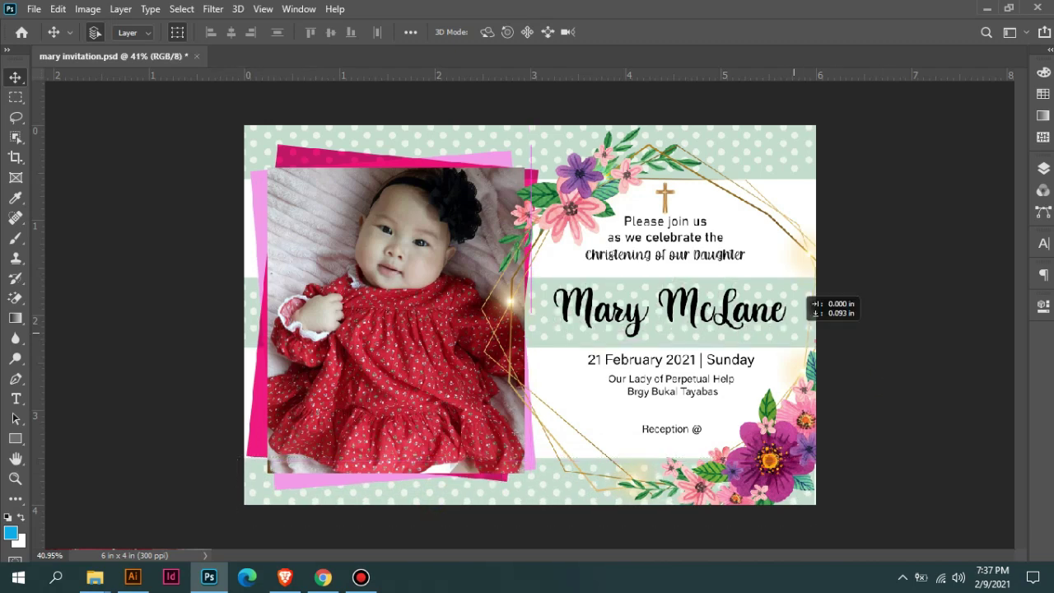
pyautogui.press('F7')
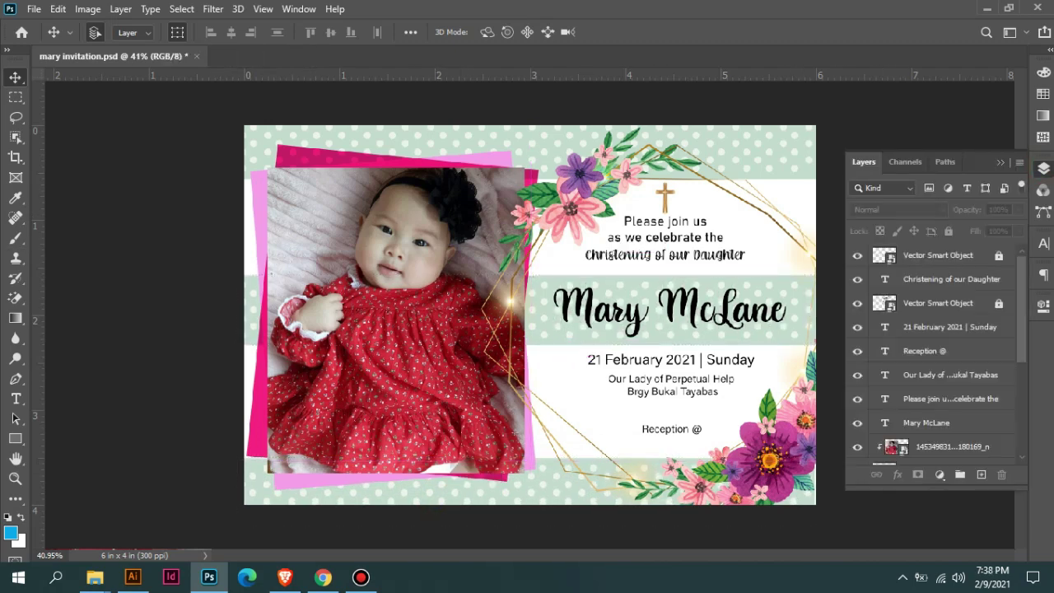
pyautogui.hotkey('alt', '[')
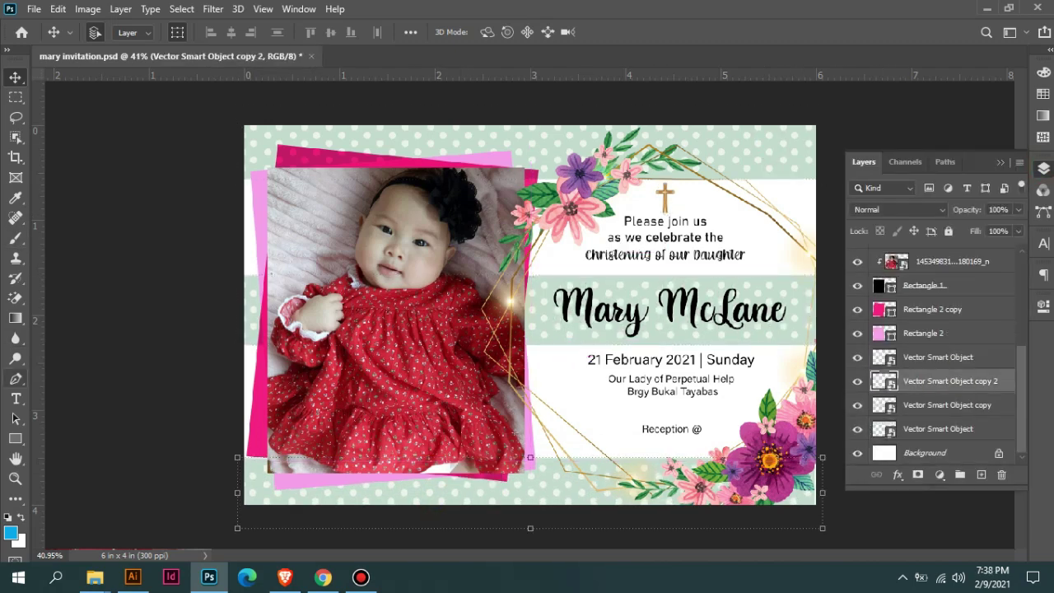
# - Set the Pen tool to a white-filled shape and start outlining the text area
pyautogui.click(16, 379)
pyautogui.click(172, 31)
pyautogui.click(123, 108)
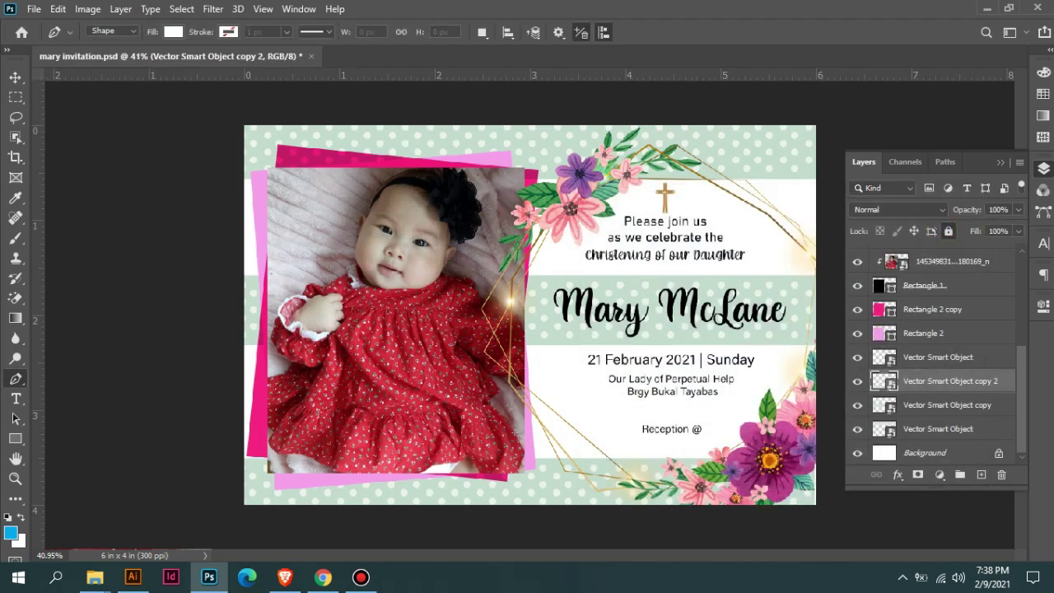
pyautogui.scroll(5, 659, 246)
pyautogui.click(232, 73)
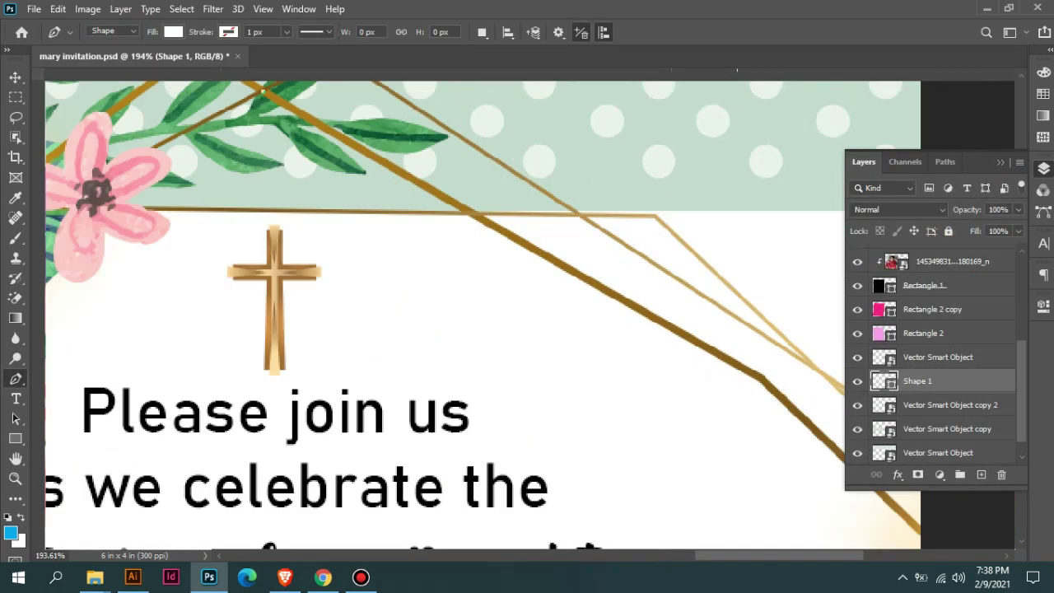
pyautogui.click(651, 329)
# - Complete the white shape over the gold frame's interior and fit the card in view
pyautogui.moveTo(658, 329); pyautogui.dragTo(448, 95)
pyautogui.scroll(-5, 668, 313)
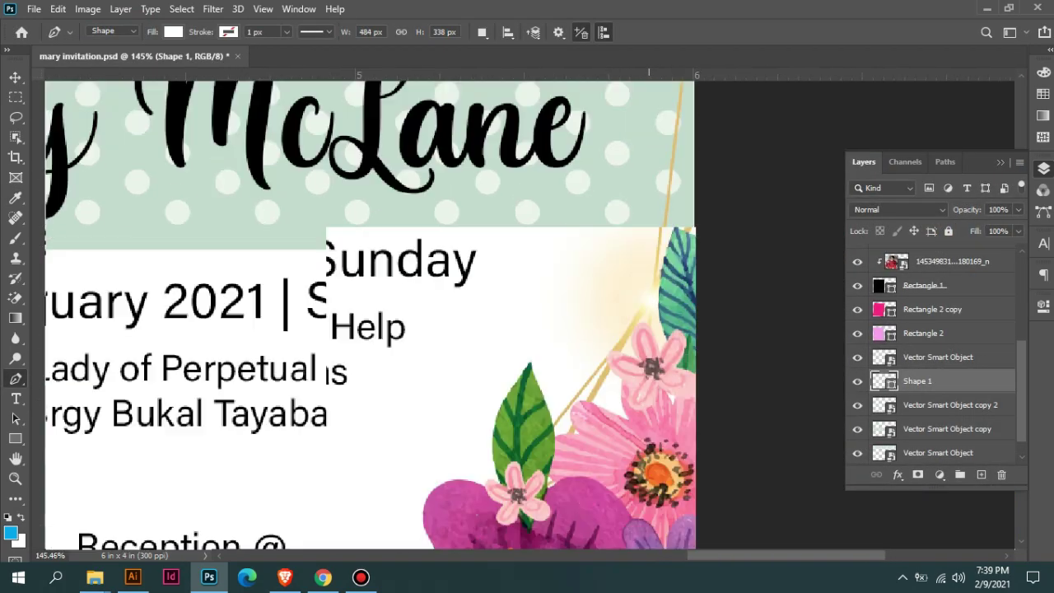
pyautogui.scroll(-3, 668, 313)
pyautogui.scroll(-4, 668, 312)
pyautogui.keyDown('alt'); pyautogui.scroll(-2, 669, 313); pyautogui.keyUp('alt')
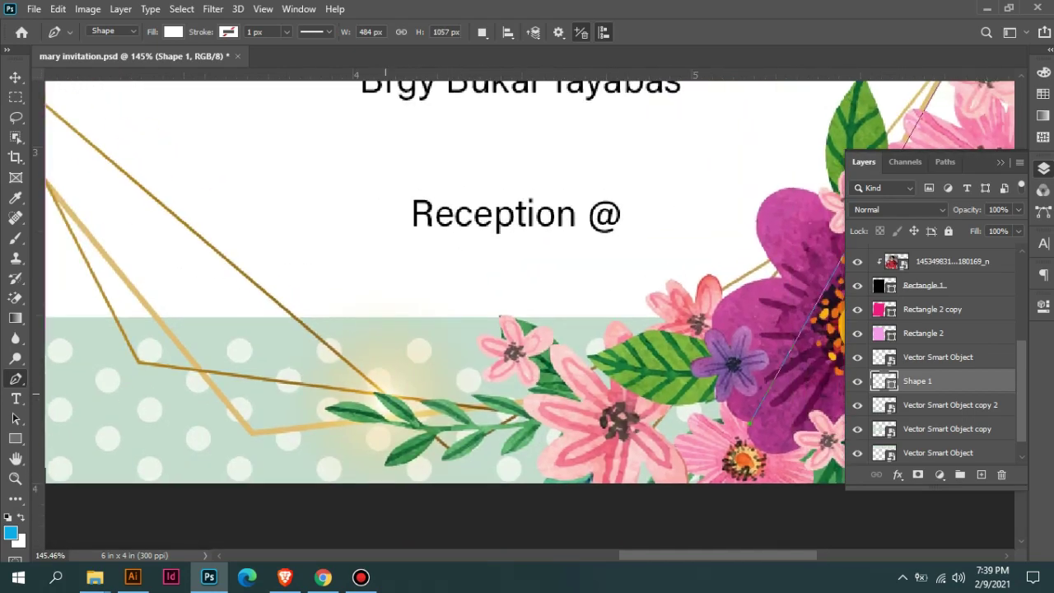
pyautogui.scroll(5, 526, 313)
pyautogui.hscroll(-3, 526, 313)
pyautogui.scroll(4, 526, 313)
pyautogui.hscroll(-3, 527, 313)
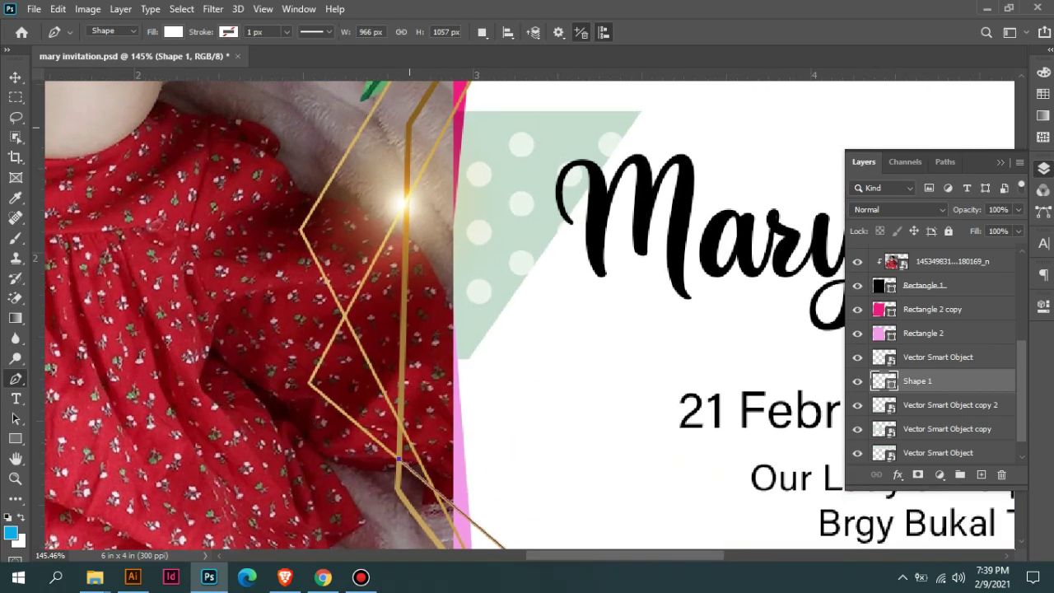
pyautogui.scroll(5, 527, 313)
pyautogui.hscroll(2, 527, 313)
pyautogui.scroll(2, 527, 313)
pyautogui.hscroll(1, 527, 313)
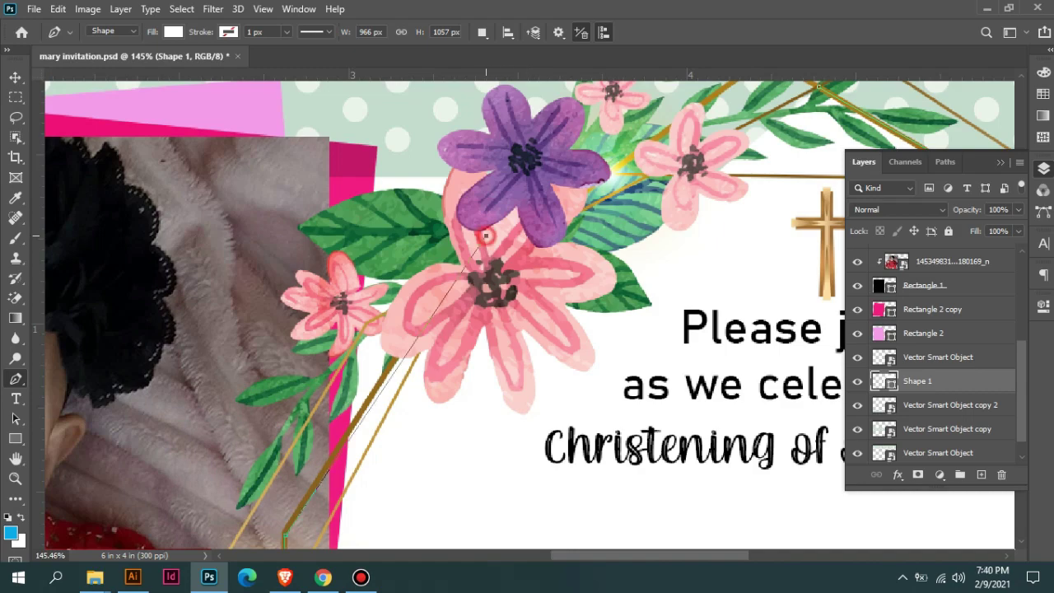
pyautogui.press('v')
pyautogui.hotkey('ctrl', '0')
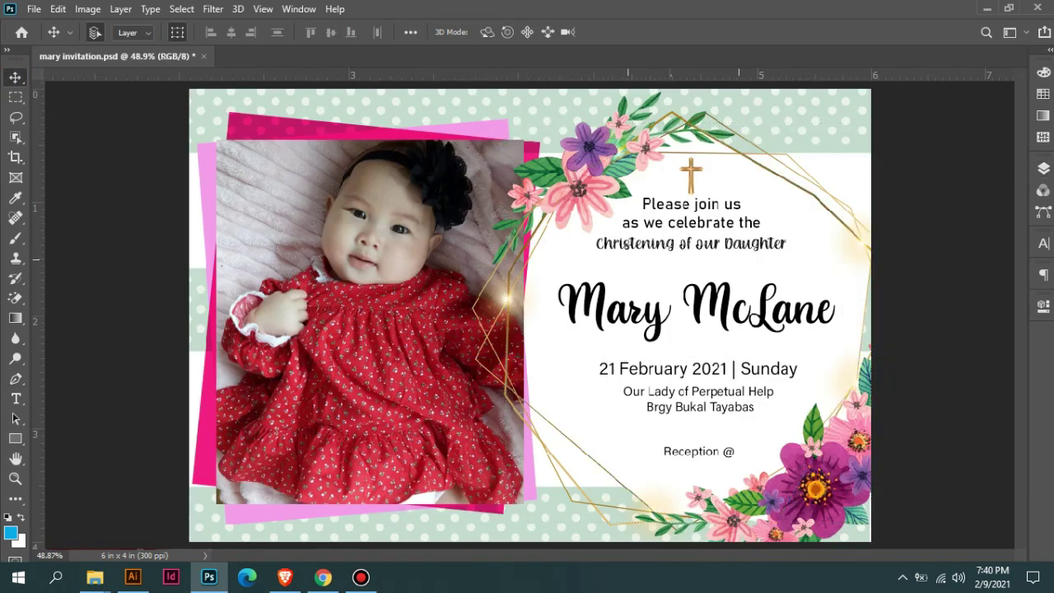
# - Save the PSD, then save a JPEG copy named mary invitation at quality 8
pyautogui.click(34, 8)
pyautogui.click(47, 181)
pyautogui.click(34, 8)
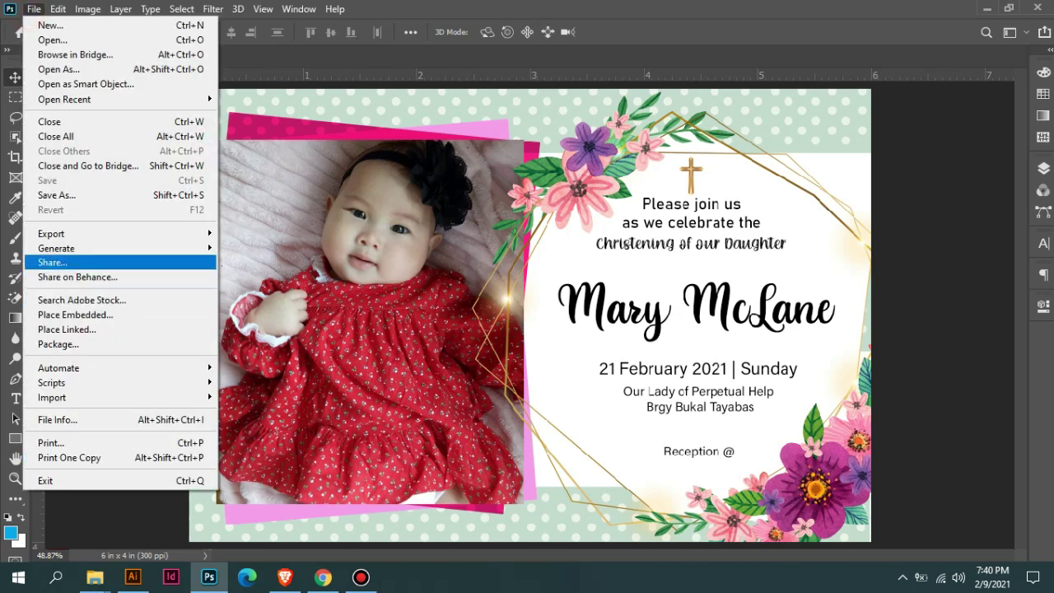
pyautogui.click(59, 195)
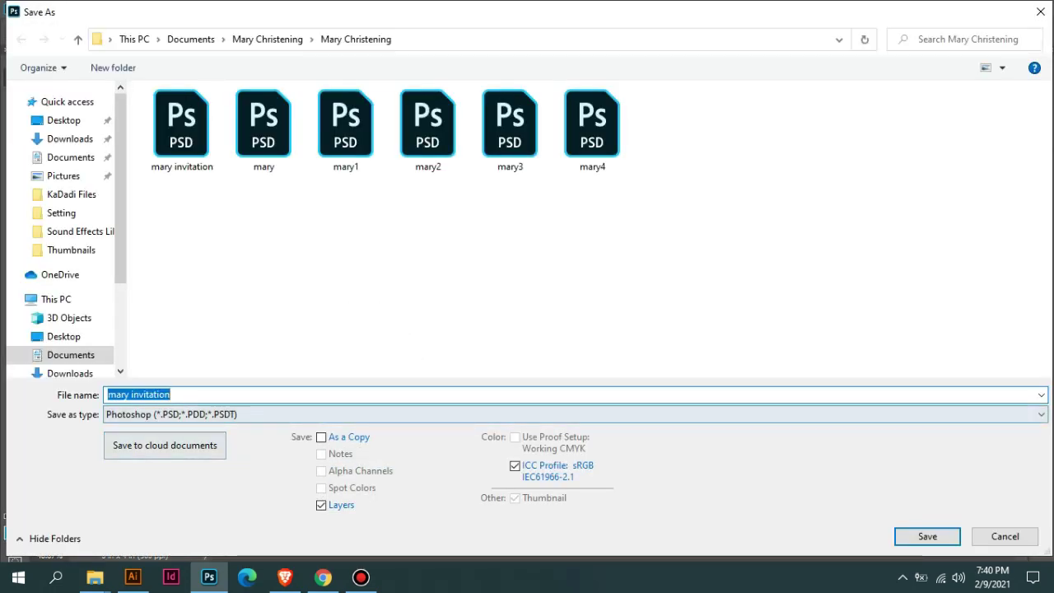
pyautogui.click(197, 413)
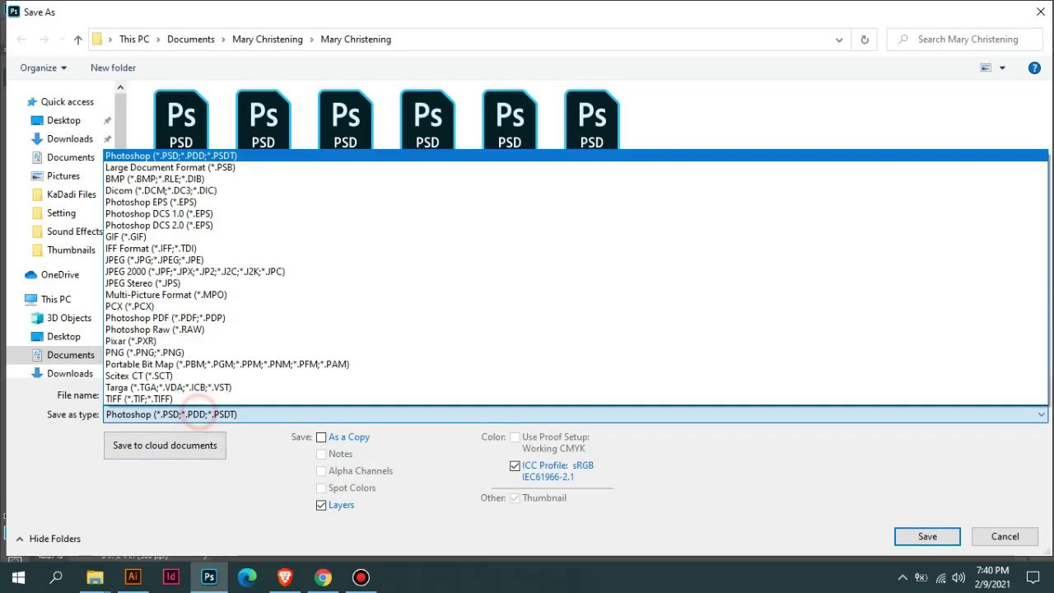
pyautogui.click(165, 259)
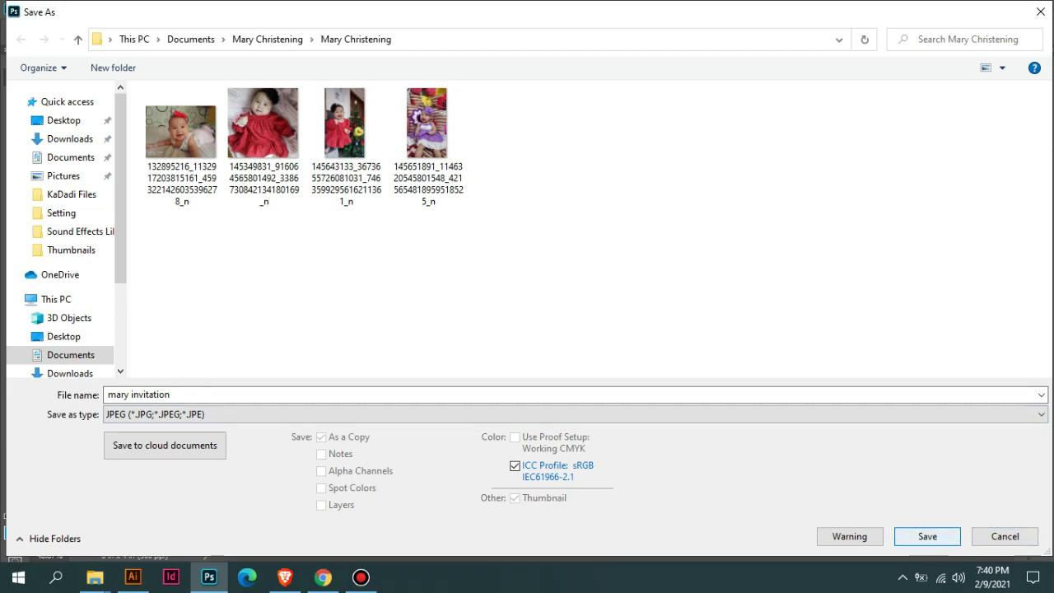
pyautogui.press('Return')
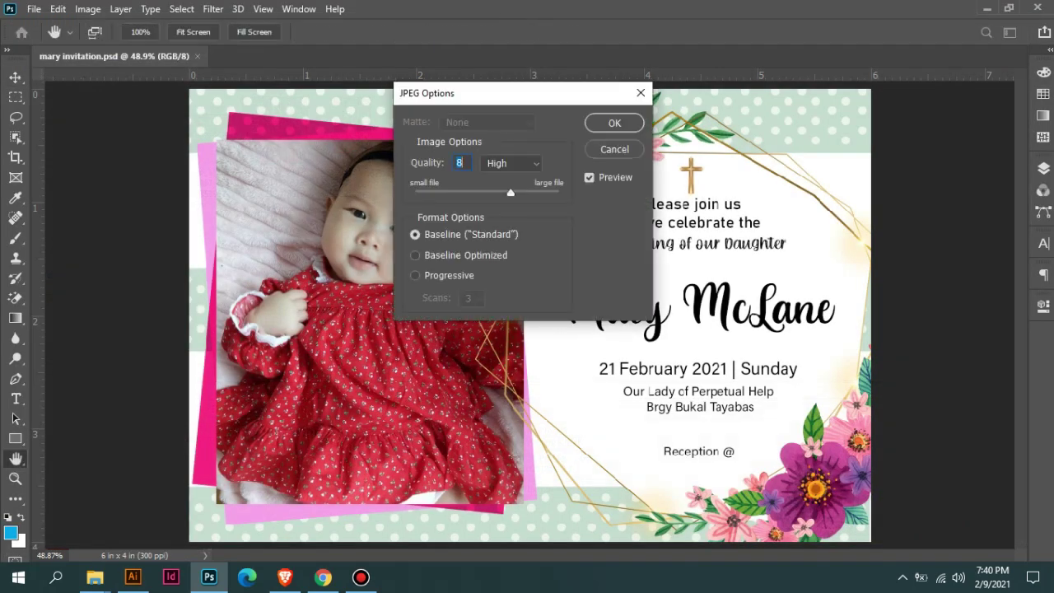
pyautogui.click(615, 120)
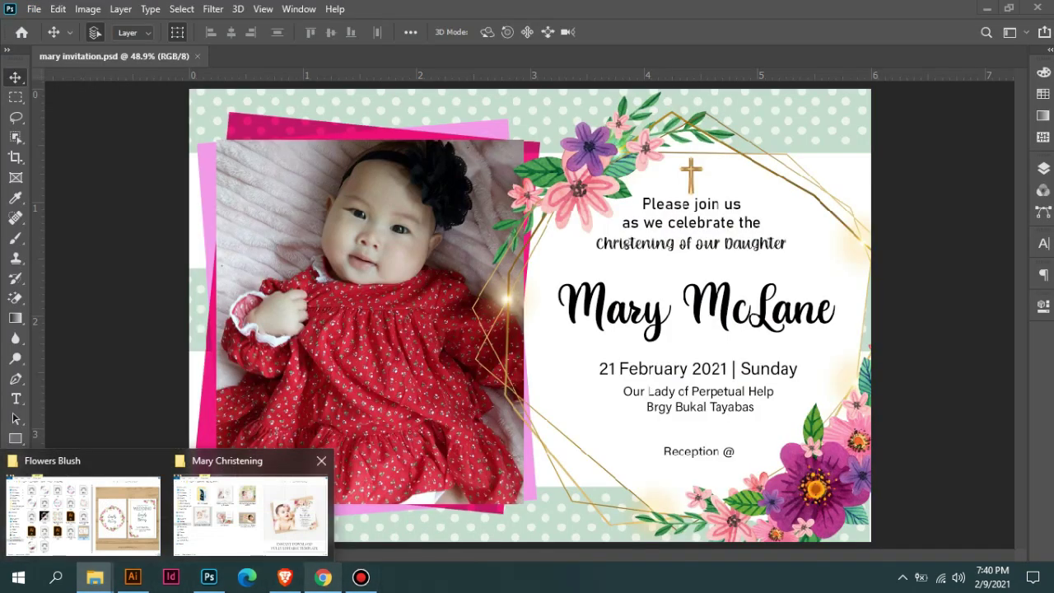
# - Open the Mary Christening subfolder and show the mary invitation JPEG in a widened preview
pyautogui.click(216, 526)
pyautogui.click(213, 142)
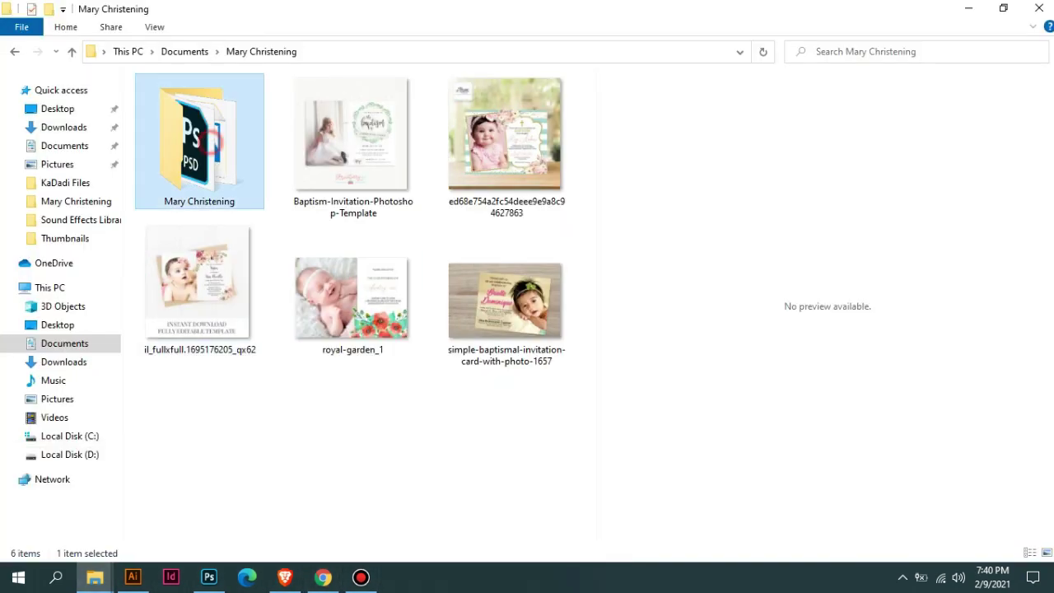
pyautogui.doubleClick(199, 140)
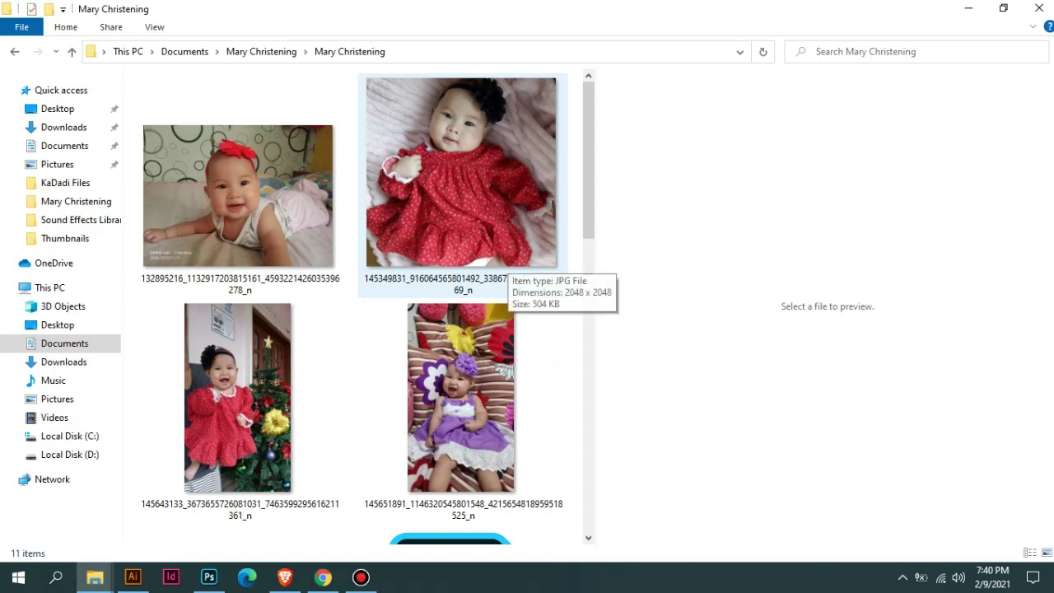
pyautogui.scroll(-2, 494, 264)
pyautogui.click(313, 444)
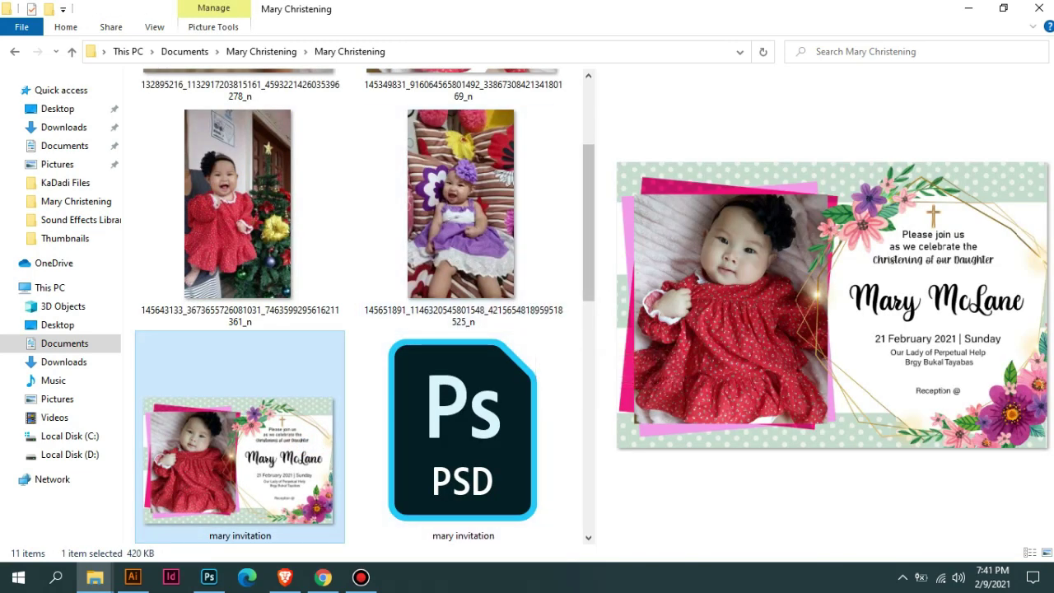
pyautogui.moveTo(599, 304); pyautogui.dragTo(397, 304)
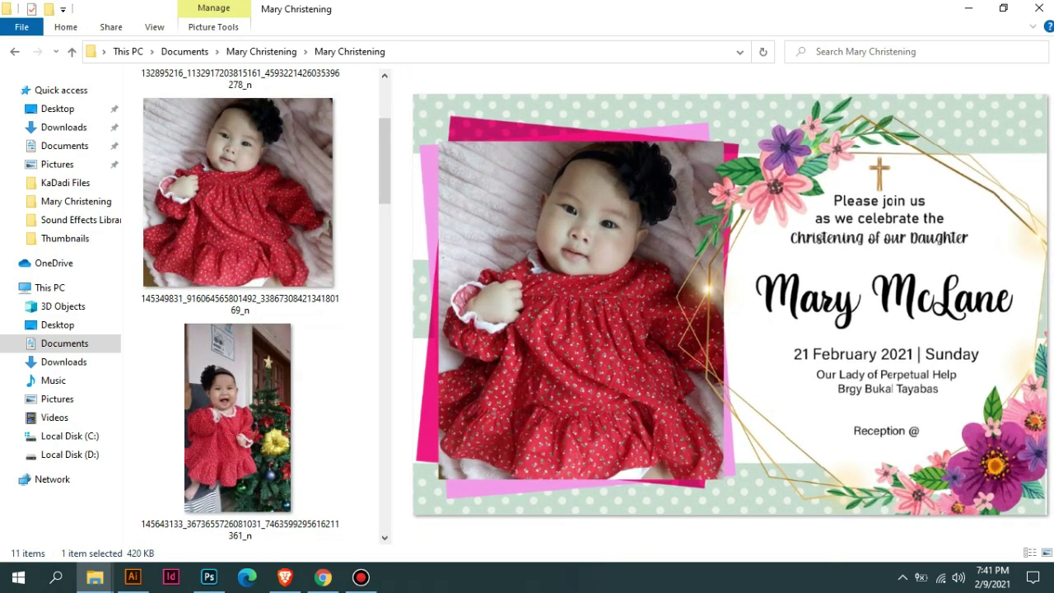